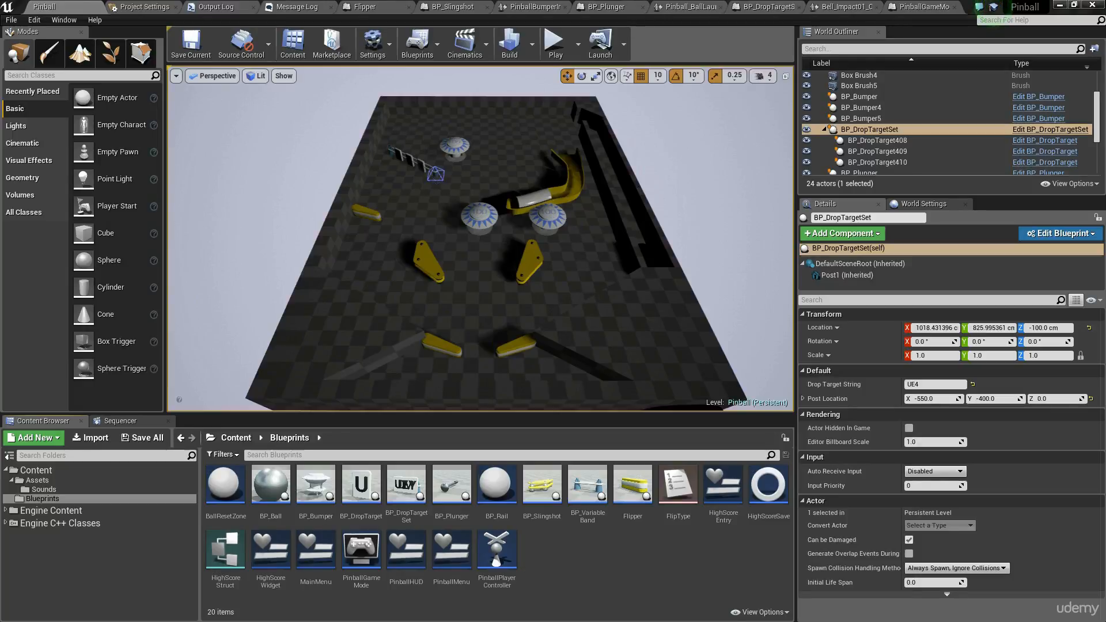
Import SM_LBracket.FBX from the PinballAssets folder on disk into the project's Assets folder with the preset FBX options.
{"action": "left_click", "coordinate": [39, 481]}
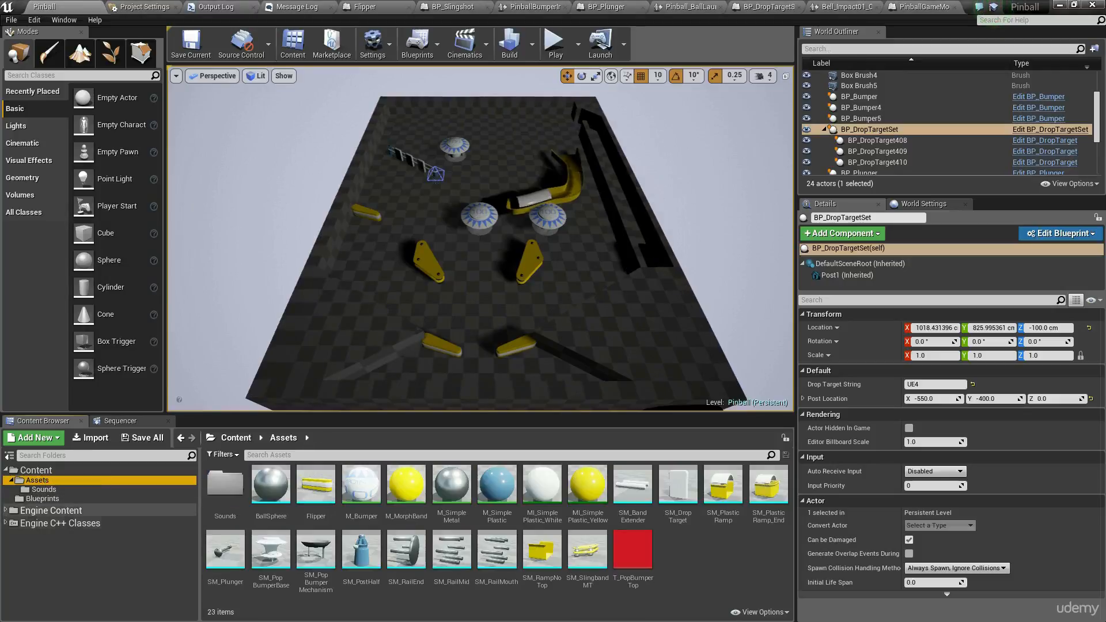
{"action": "left_click_drag", "start_coordinate": [0, 124], "coordinate": [490, 162]}
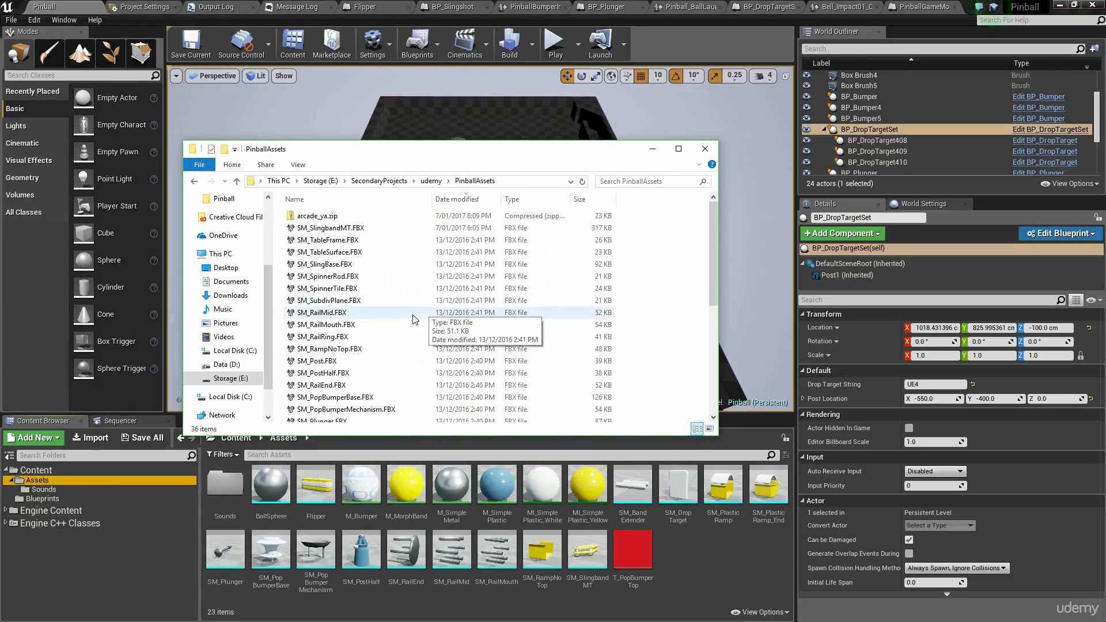
{"action": "scroll", "coordinate": [380, 294], "scroll_direction": "down", "scroll_amount": 3}
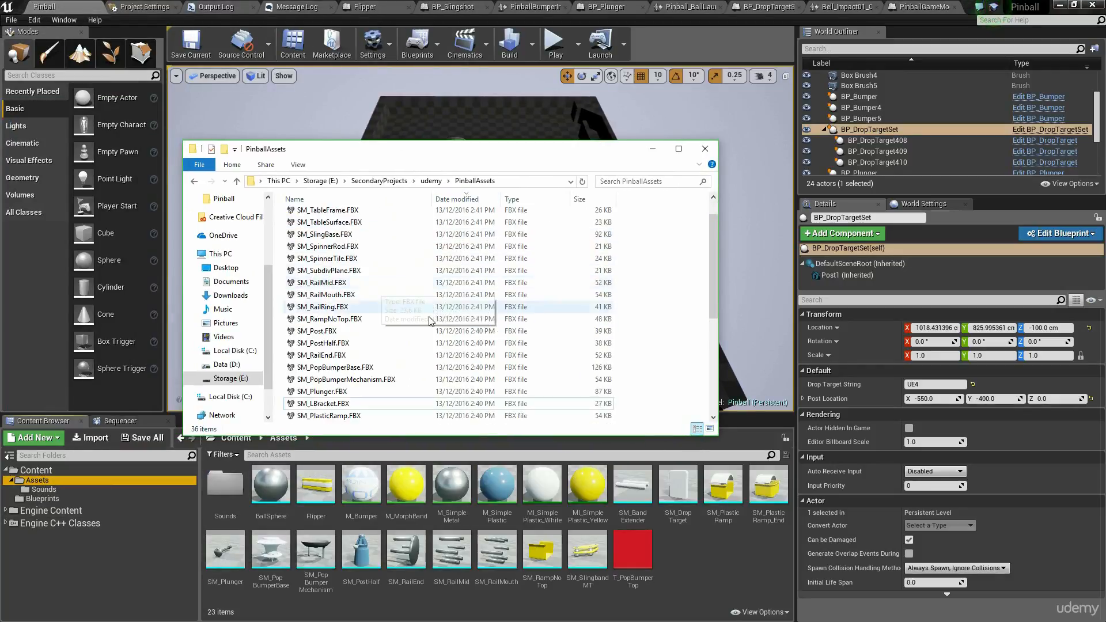
{"action": "left_click", "coordinate": [334, 332]}
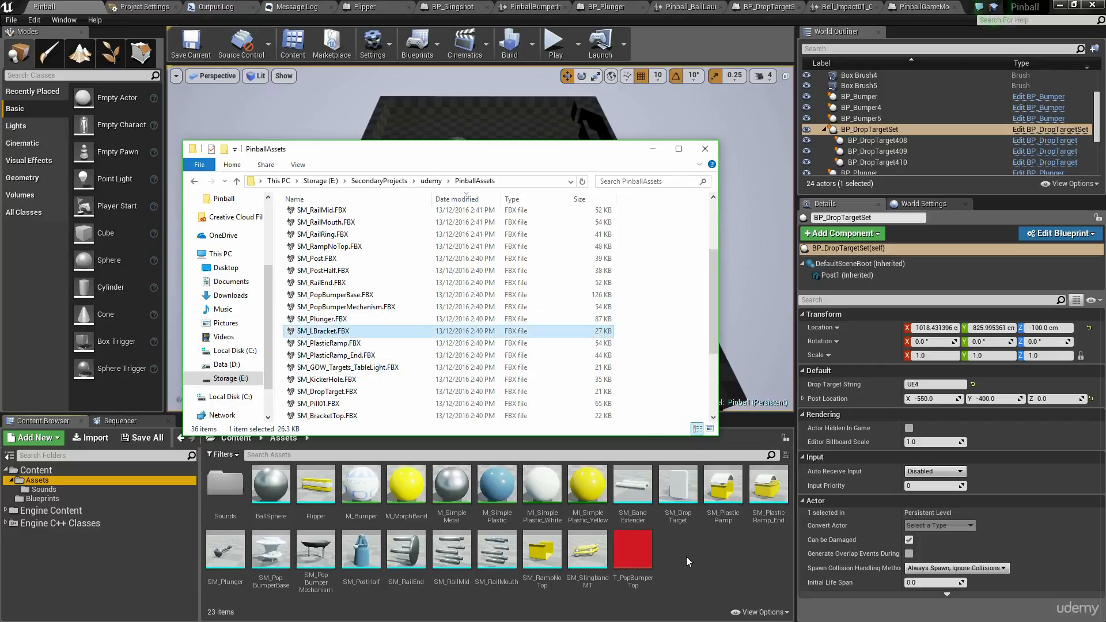
{"action": "left_click", "coordinate": [627, 493]}
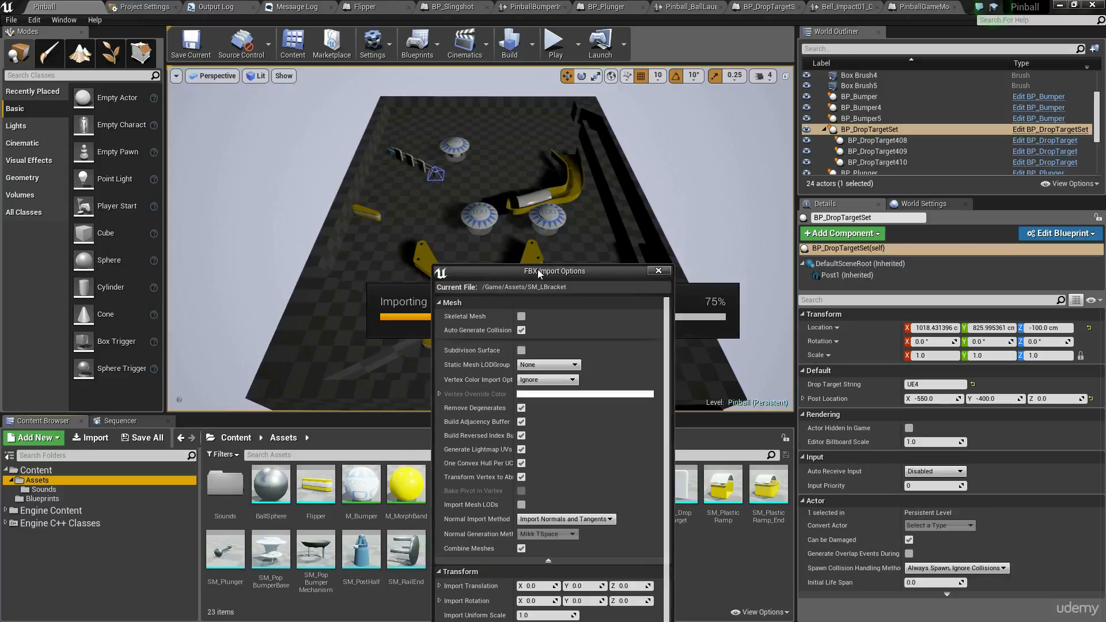
{"action": "left_click", "coordinate": [556, 526]}
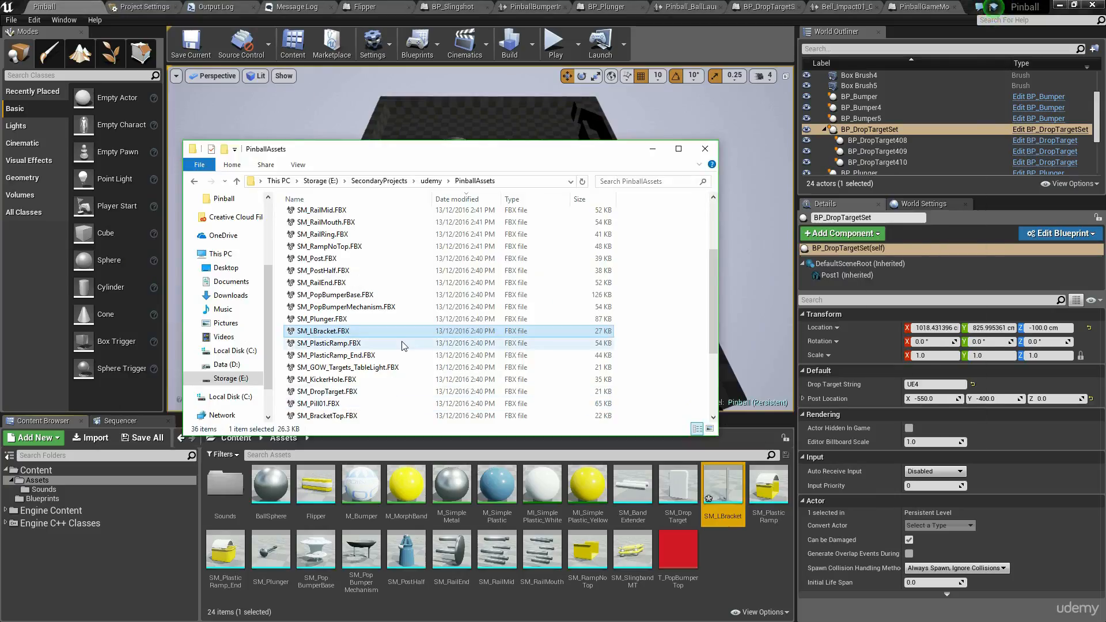
Import SM_SpinnerTile.FBX from PinballAssets into the Assets folder with the same FBX options.
{"action": "scroll", "coordinate": [420, 289], "scroll_direction": "down", "scroll_amount": 3}
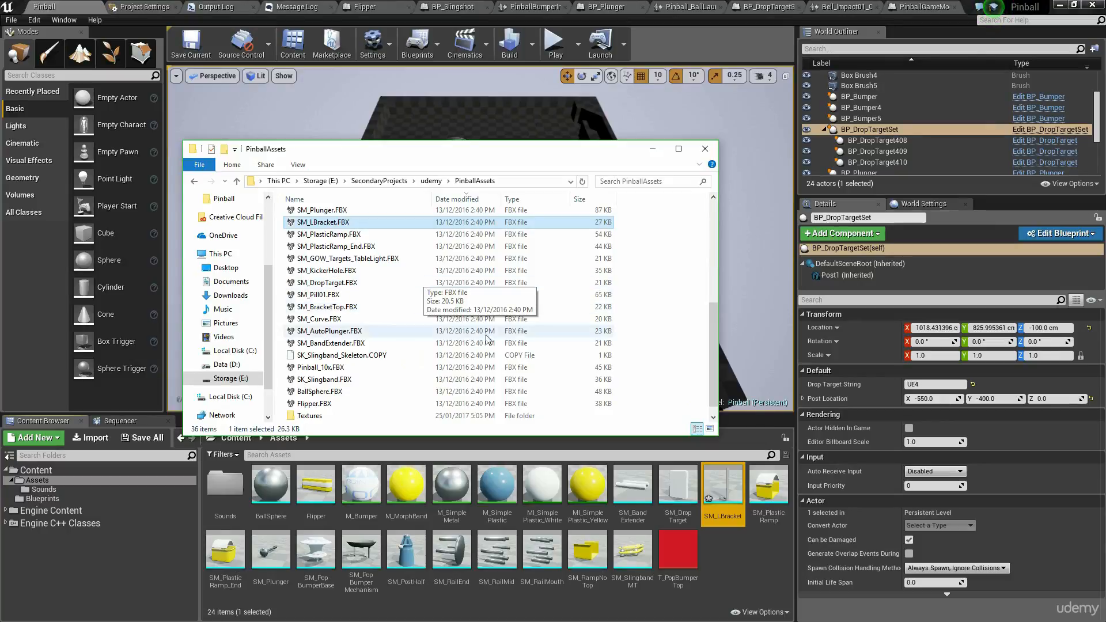
{"action": "scroll", "coordinate": [357, 219], "scroll_direction": "up", "scroll_amount": 4}
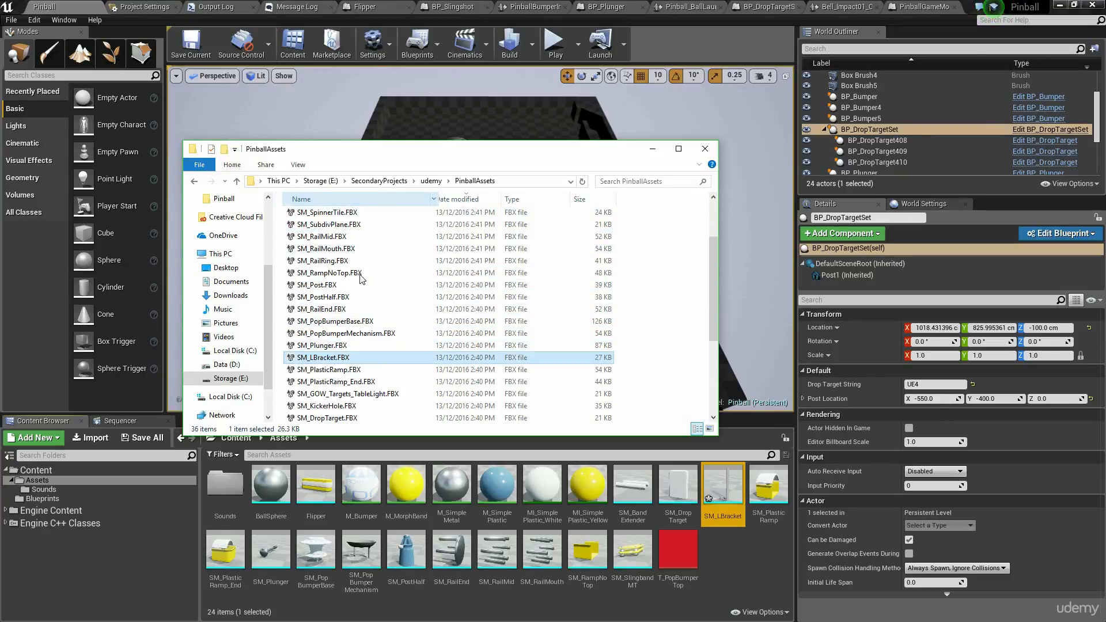
{"action": "left_click", "coordinate": [348, 215]}
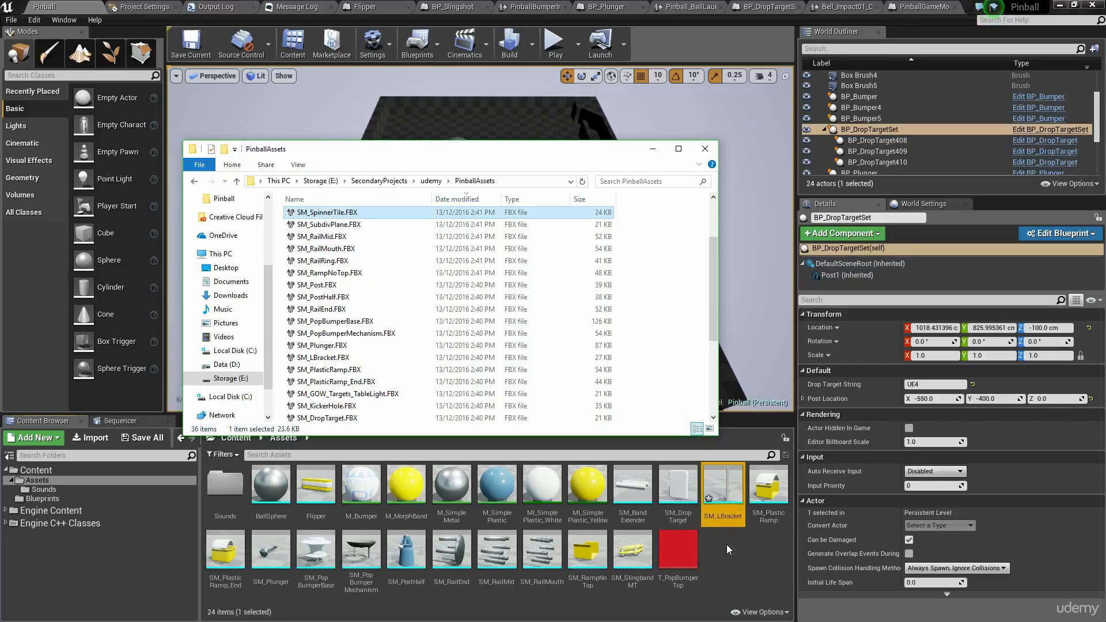
{"action": "left_click_drag", "start_coordinate": [727, 545], "coordinate": [727, 544]}
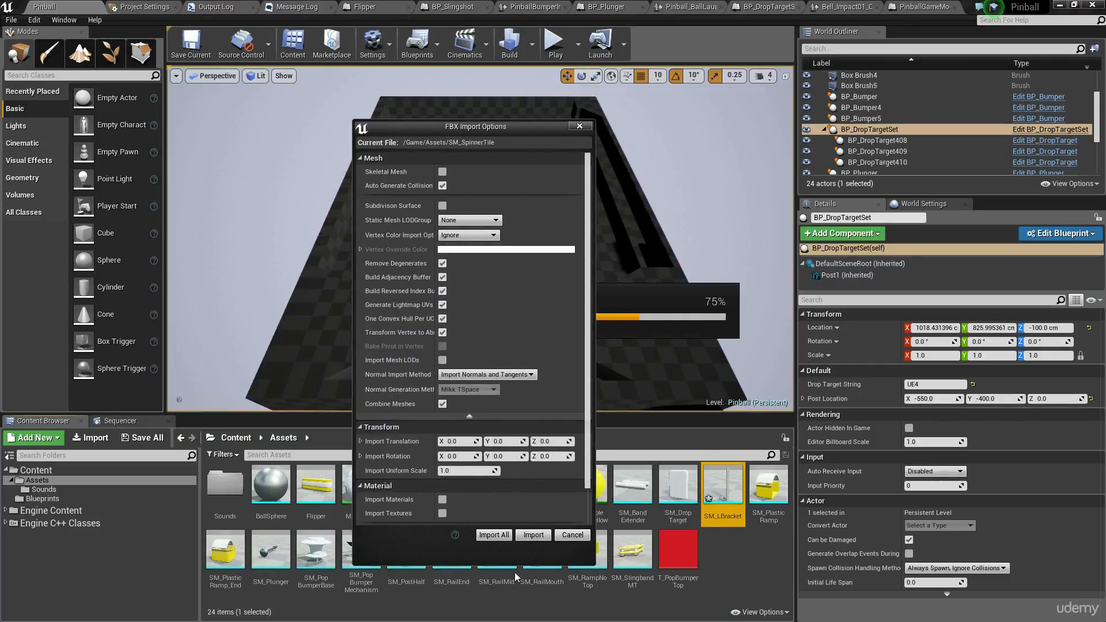
{"action": "left_click", "coordinate": [534, 535]}
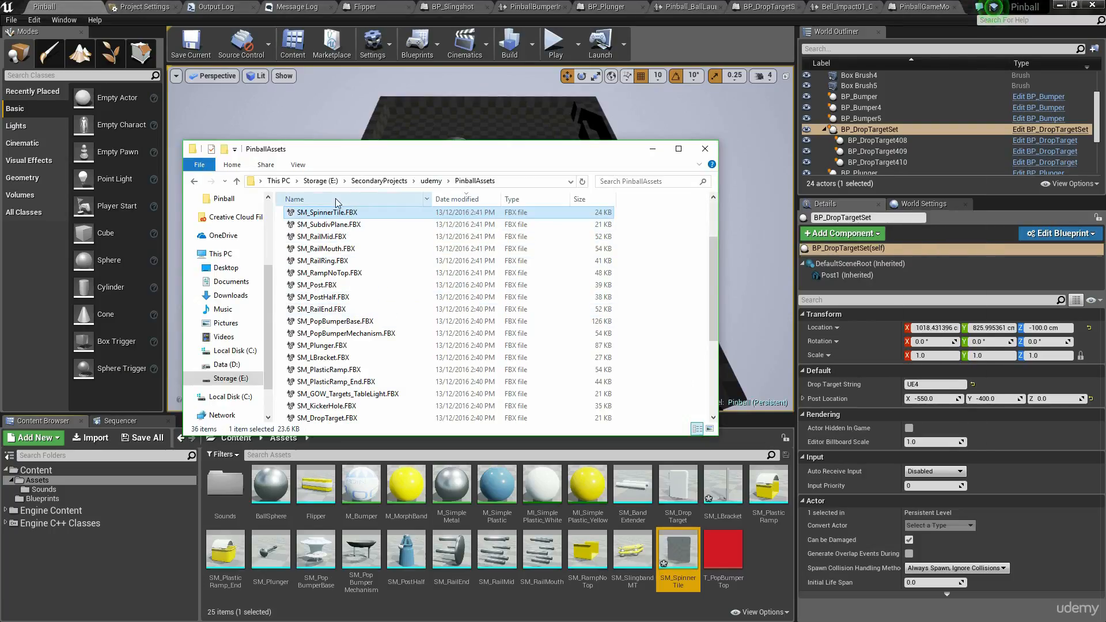
Sort the PinballAssets files by name, import SM_BracketTop.FBX into the Assets folder, and return to the Pinball level.
{"action": "left_click", "coordinate": [358, 199]}
{"action": "scroll", "coordinate": [422, 333], "scroll_direction": "down", "scroll_amount": 1}
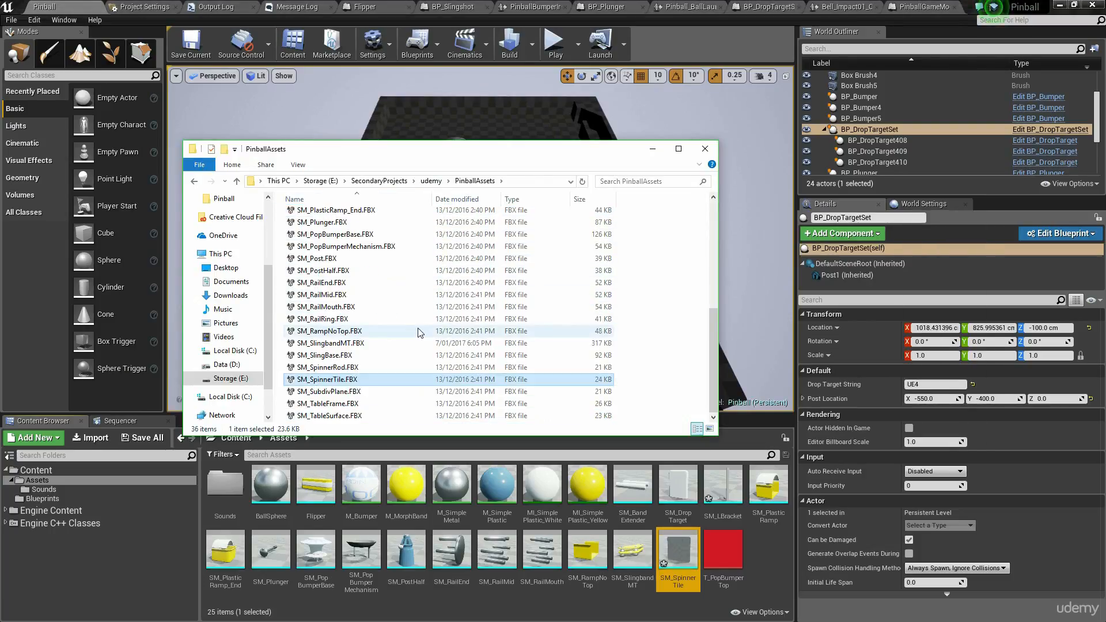
{"action": "left_click", "coordinate": [355, 318]}
{"action": "scroll", "coordinate": [358, 317], "scroll_direction": "up", "scroll_amount": 4}
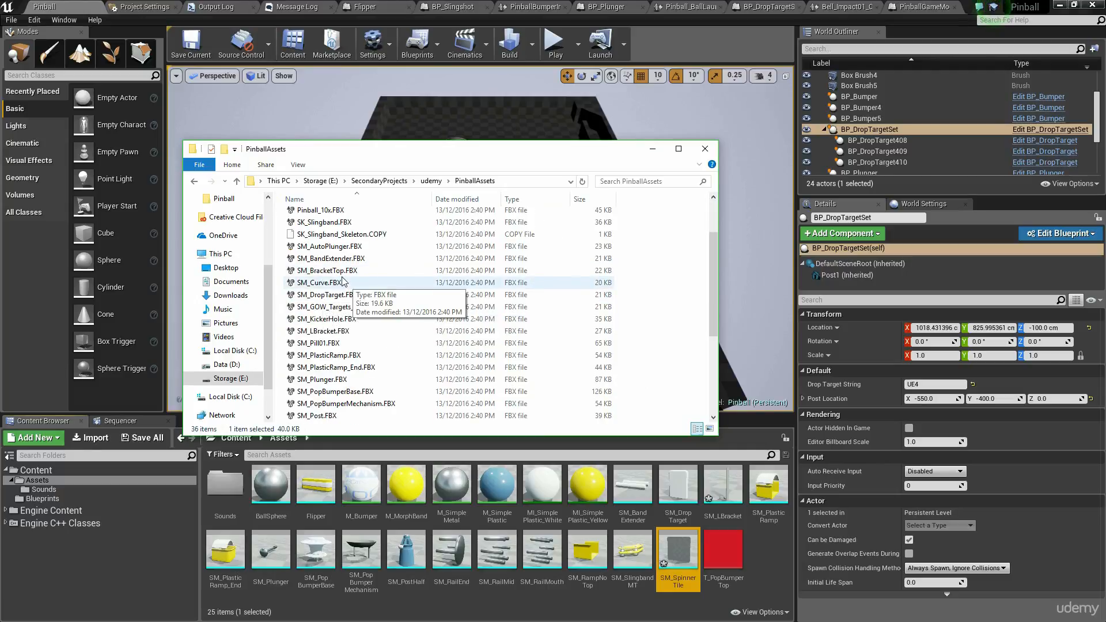
{"action": "left_click", "coordinate": [349, 272]}
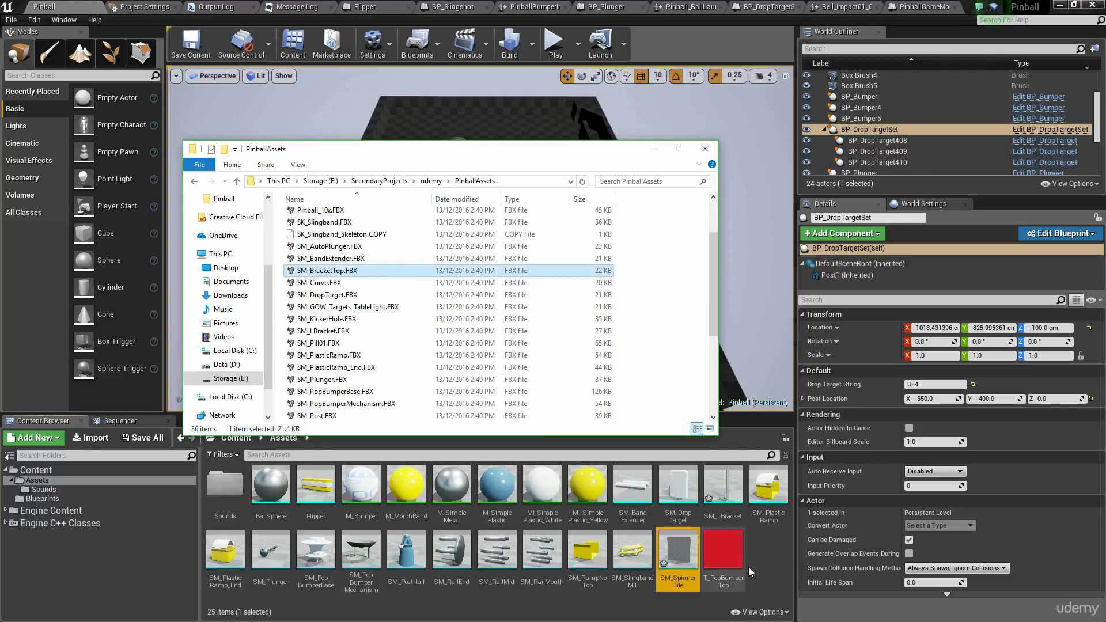
{"action": "left_click_drag", "start_coordinate": [754, 553], "coordinate": [754, 552]}
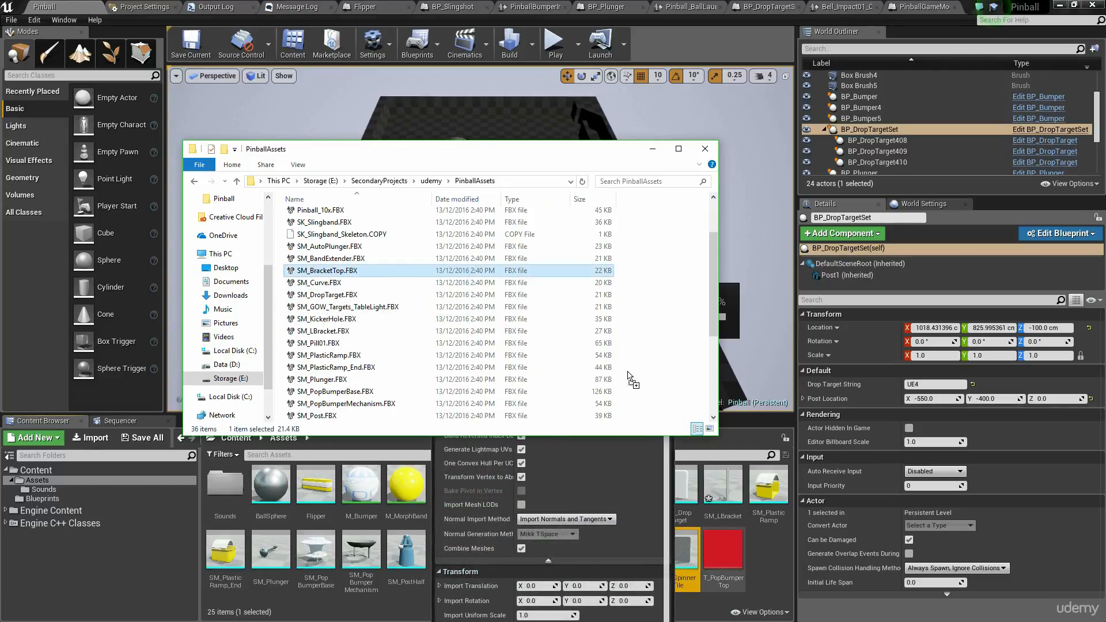
{"action": "left_click_drag", "start_coordinate": [541, 271], "coordinate": [487, 137]}
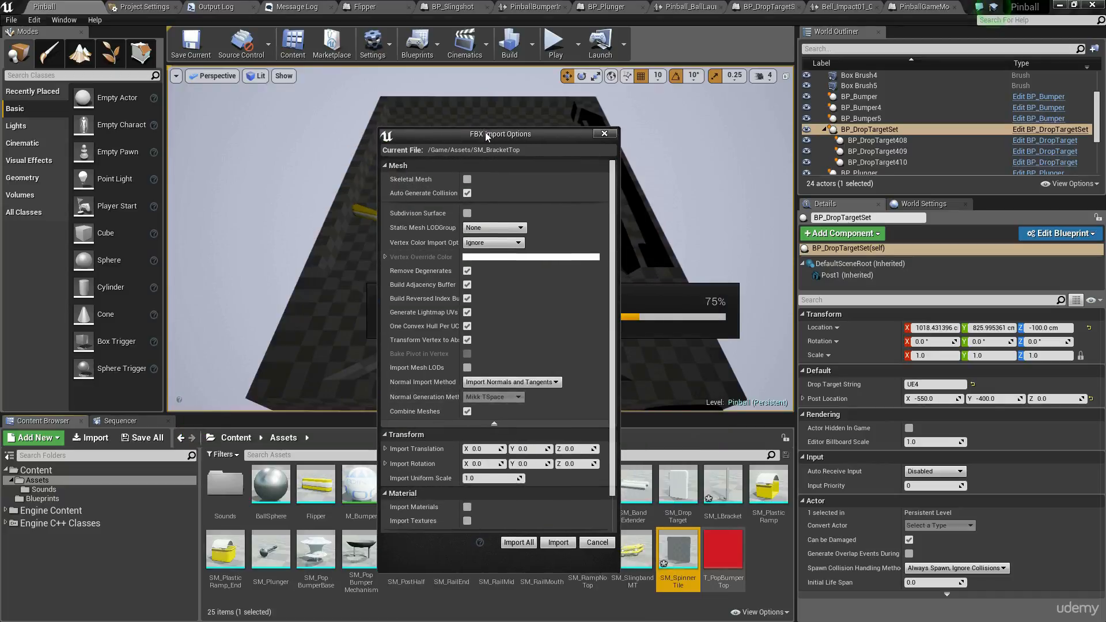
{"action": "left_click", "coordinate": [560, 542]}
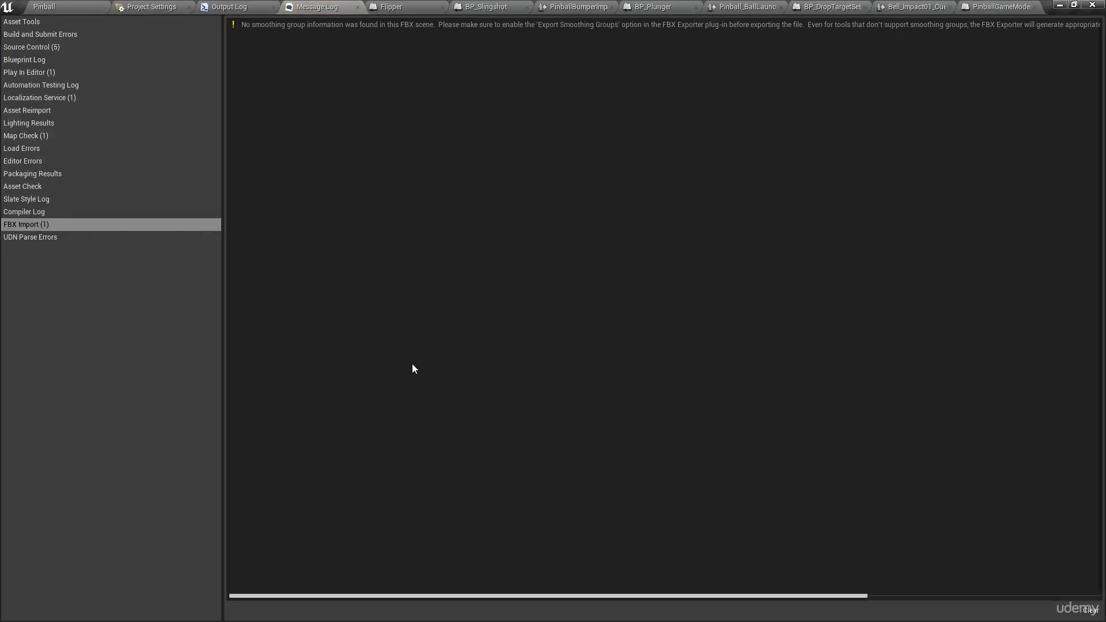
{"action": "left_click", "coordinate": [63, 7]}
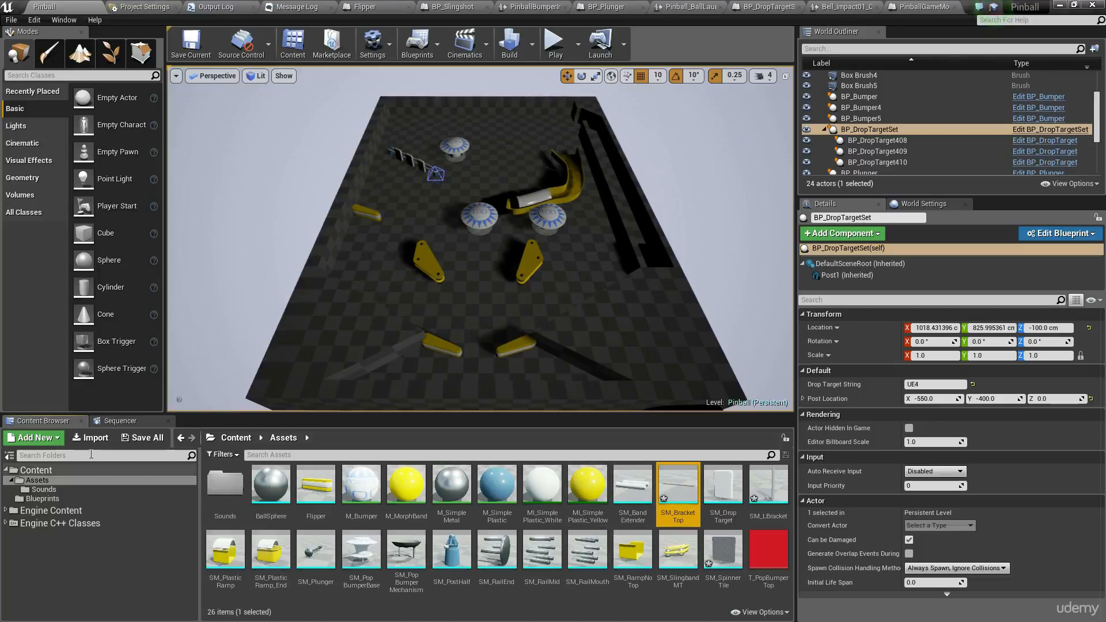
Create an Actor-based Blueprint class named BP_Spinner in the Blueprints folder and open it for editing.
{"action": "left_click", "coordinate": [63, 499]}
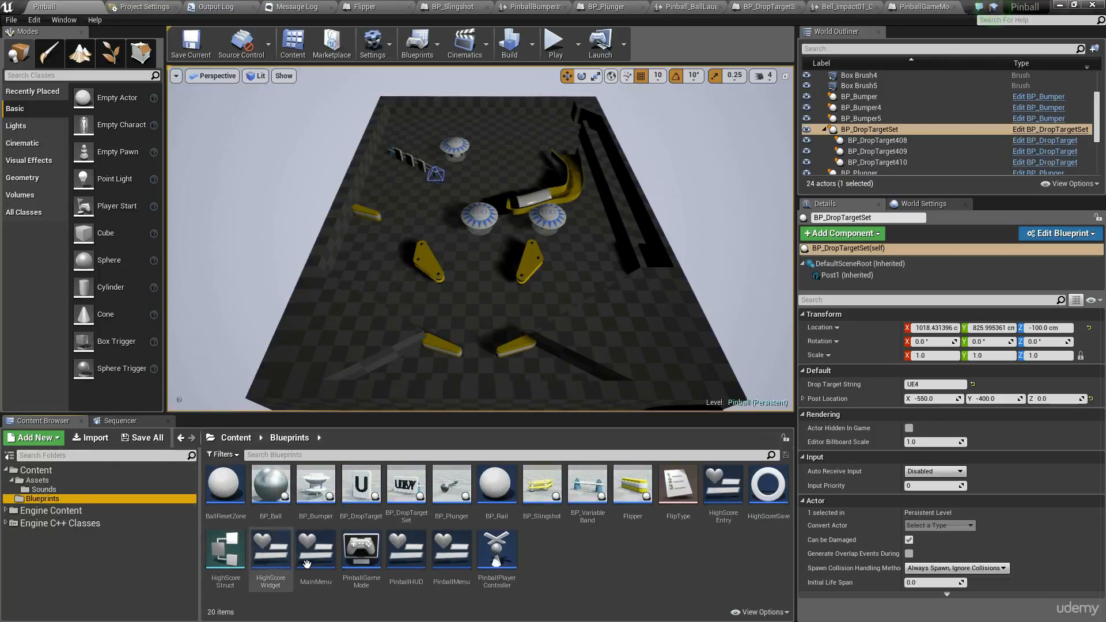
{"action": "right_click", "coordinate": [521, 558]}
{"action": "left_click", "coordinate": [582, 324]}
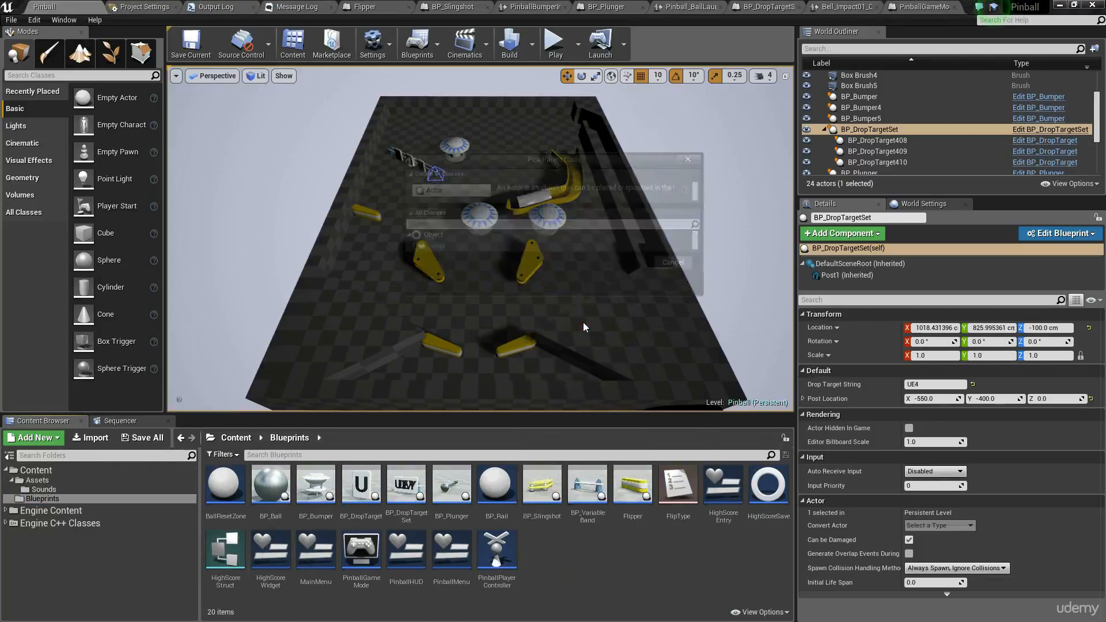
{"action": "left_click", "coordinate": [449, 191]}
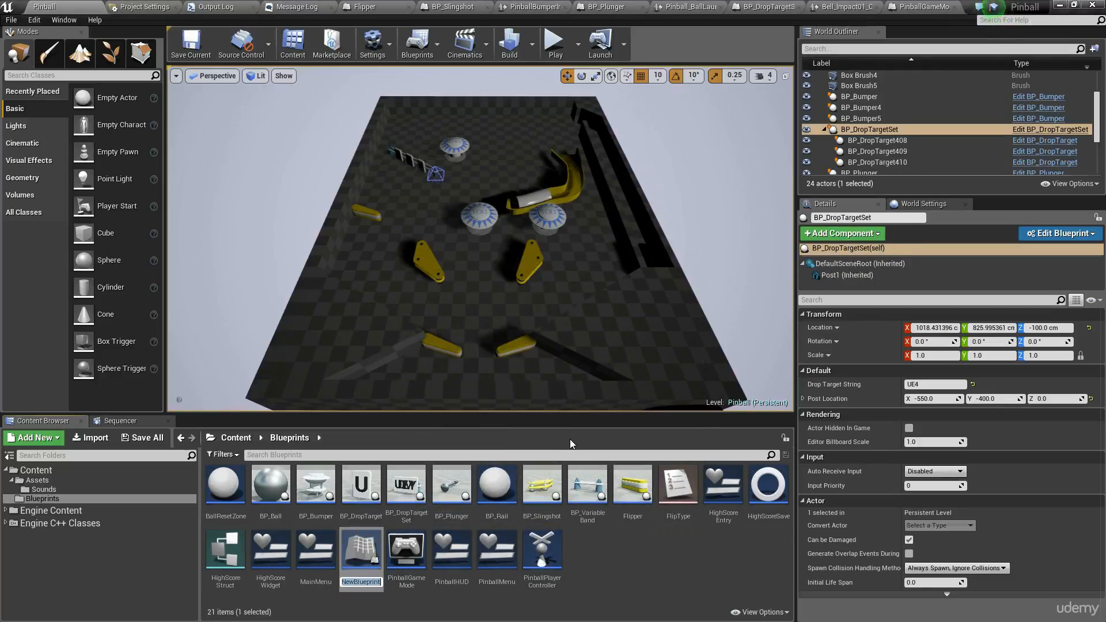
{"action": "type", "text": "BP_Spinner"}
{"action": "key", "text": "Return"}
{"action": "double_click", "coordinate": [587, 490]}
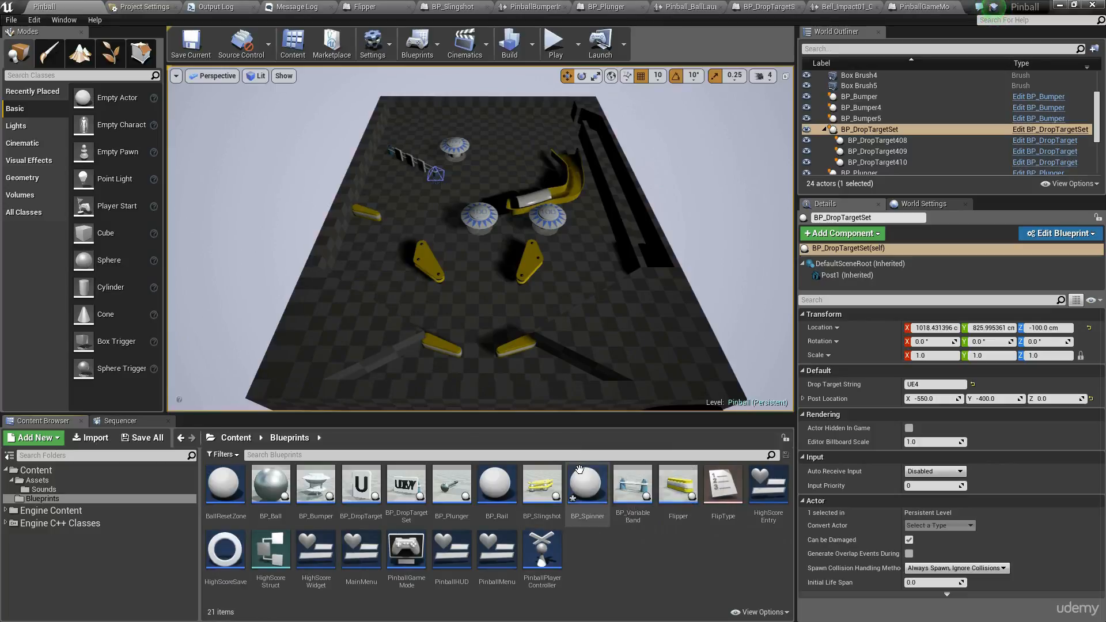
Add a Static Mesh component under the default scene root of BP_Spinner, keeping its default name.
{"action": "left_click", "coordinate": [85, 145]}
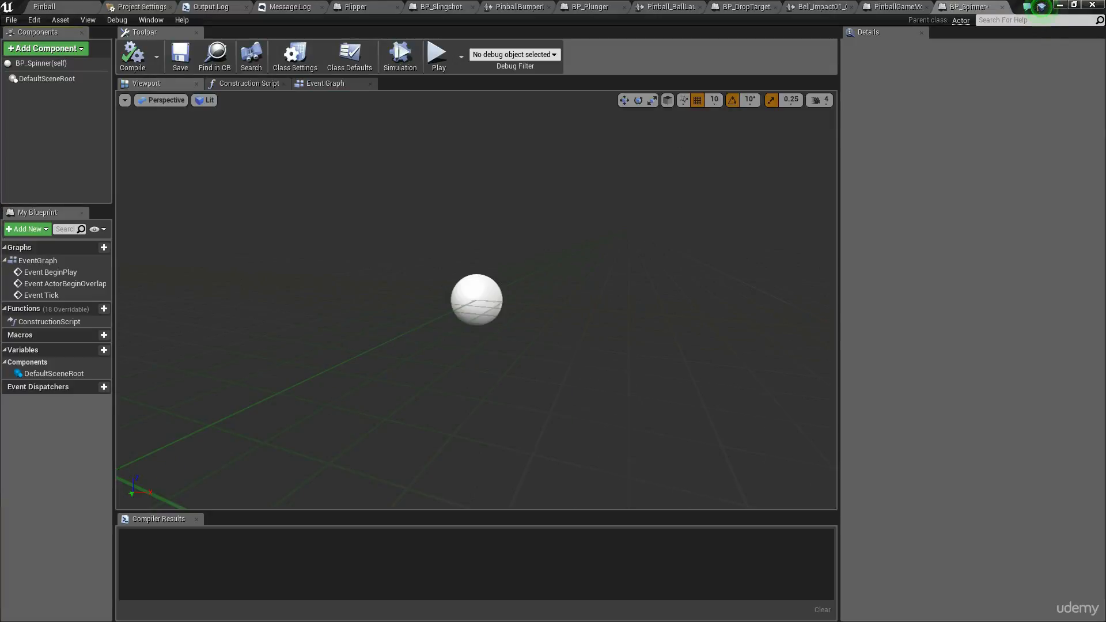
{"action": "mouse_move", "coordinate": [282, 175]}
{"action": "left_mouse_down"}
{"action": "mouse_move", "coordinate": [288, 202]}
{"action": "mouse_move", "coordinate": [282, 175]}
{"action": "left_mouse_up"}
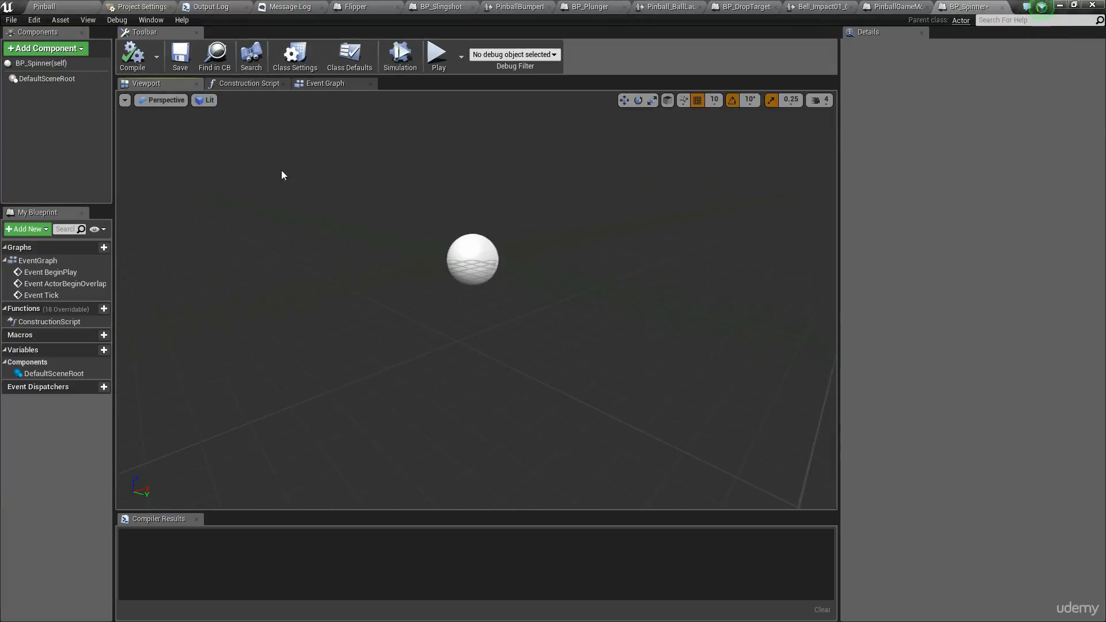
{"action": "left_click", "coordinate": [24, 54]}
{"action": "type", "text": "stat"}
{"action": "left_click", "coordinate": [47, 104]}
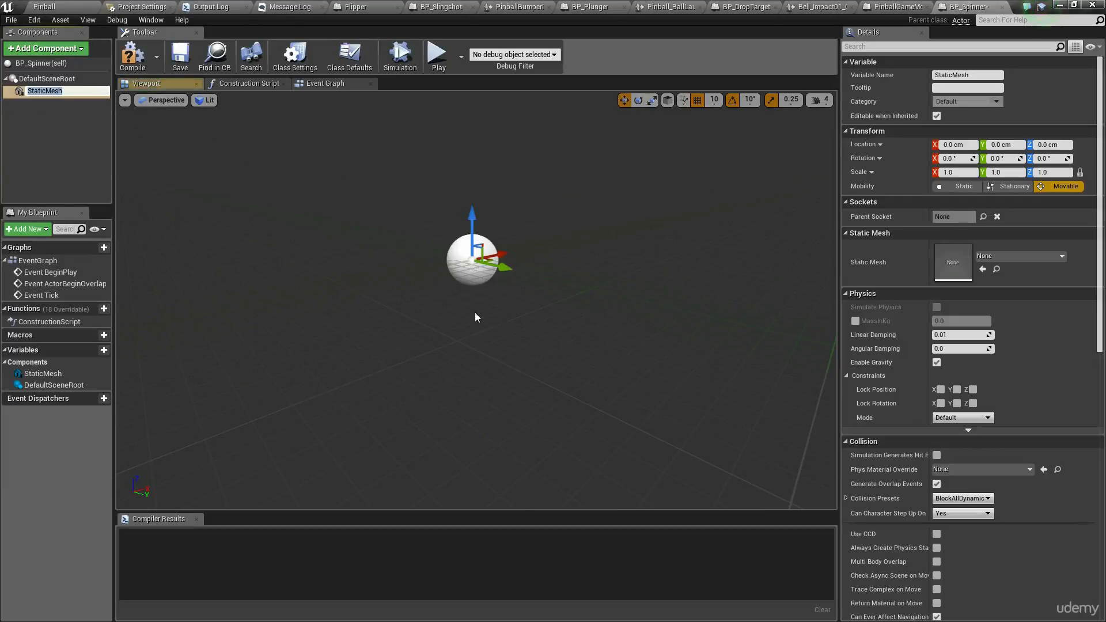
{"action": "right_click_drag", "start_coordinate": [477, 318], "coordinate": [404, 308]}
Assign the SM_LBracket mesh to the new component and set its X location to -100 cm.
{"action": "left_click", "coordinate": [1024, 257]}
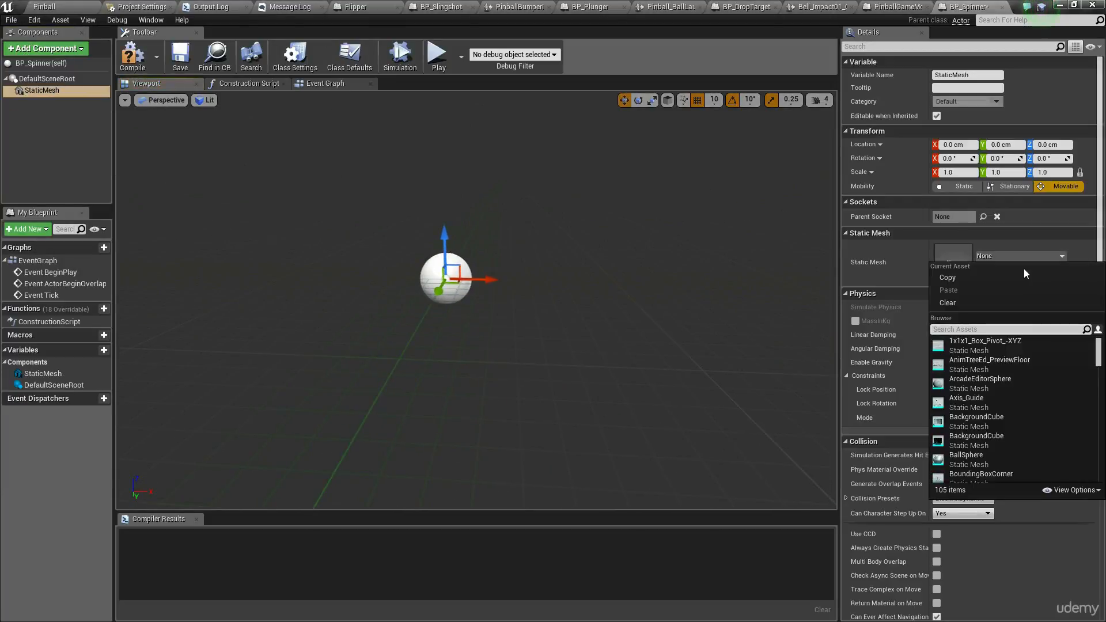
{"action": "type", "text": "bracket"}
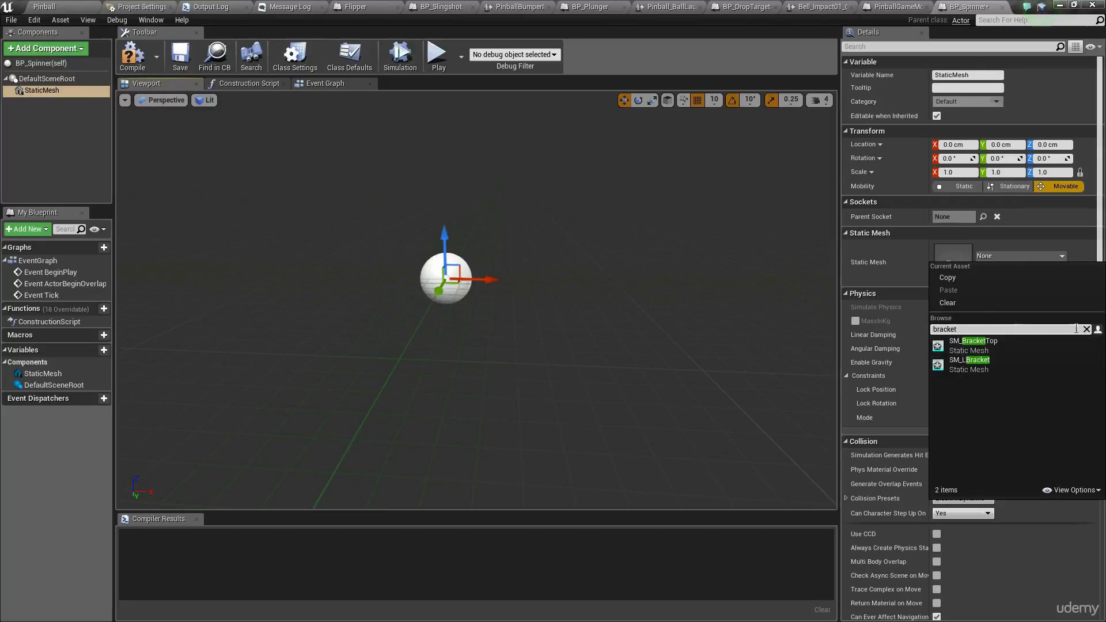
{"action": "left_click", "coordinate": [1004, 370]}
{"action": "right_click_drag", "start_coordinate": [617, 364], "coordinate": [582, 368]}
{"action": "left_click", "coordinate": [960, 146]}
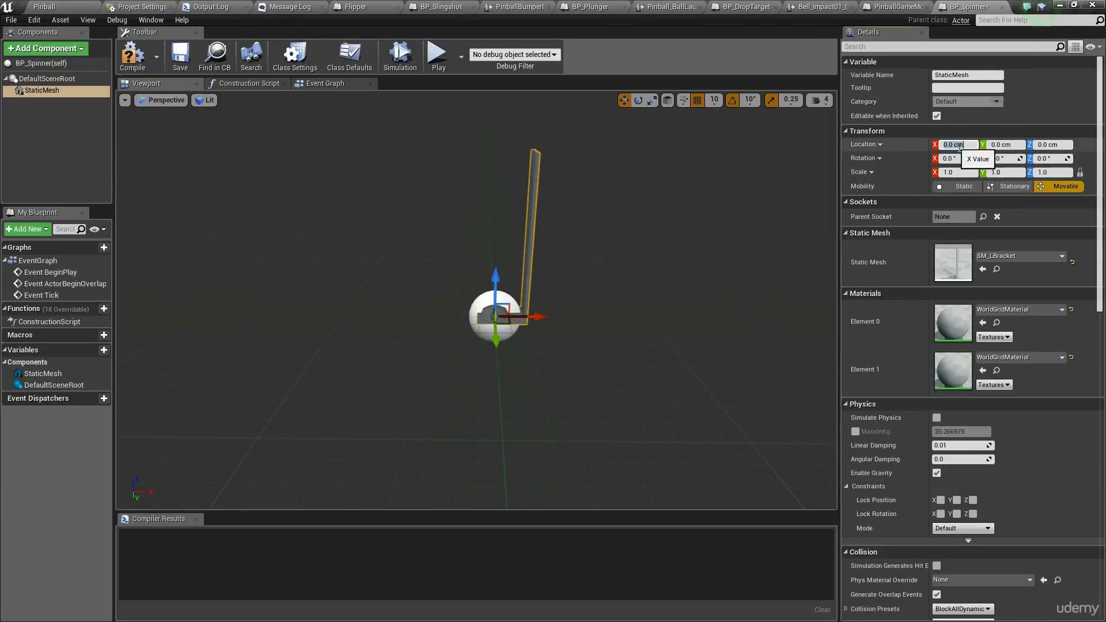
{"action": "key", "text": "Return"}
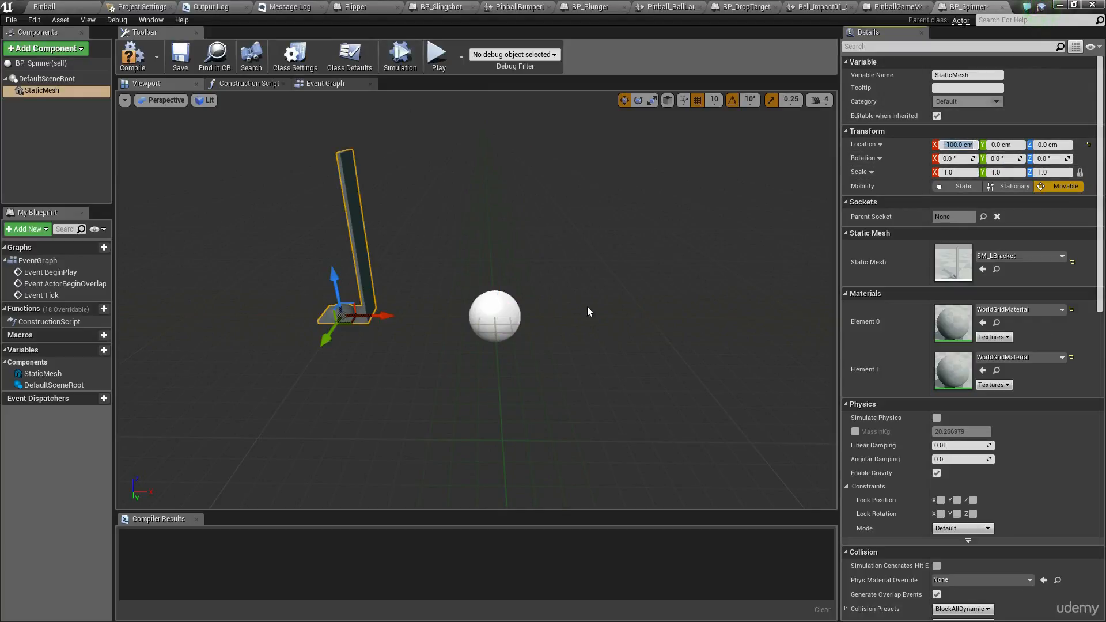
Duplicate the bracket component and set the copy's X location to 100 cm.
{"action": "right_click", "coordinate": [46, 89]}
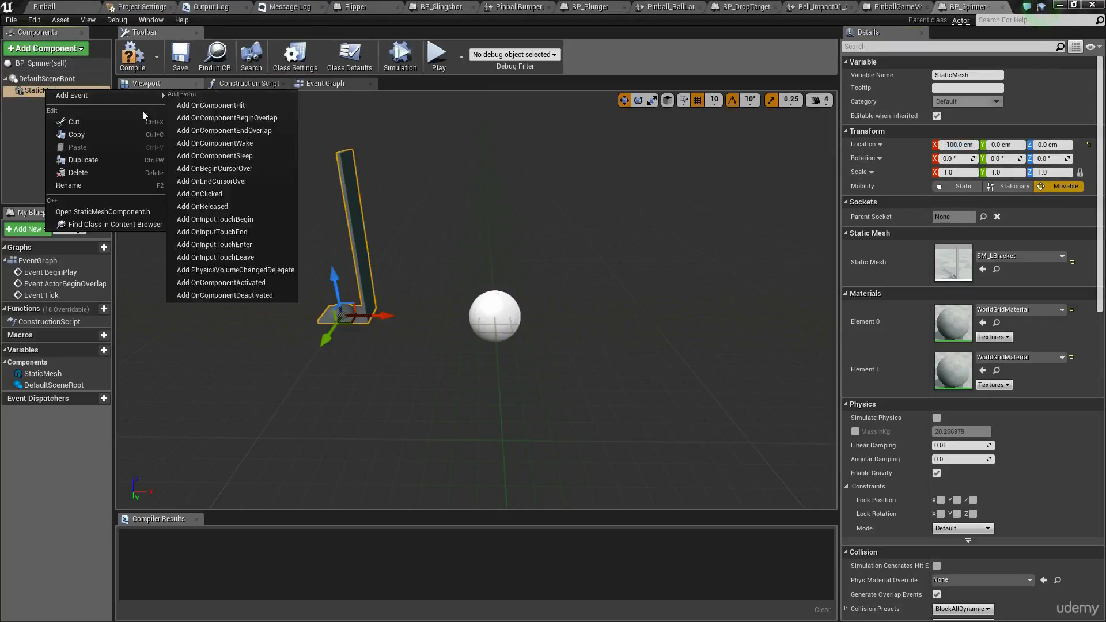
{"action": "left_click", "coordinate": [116, 160]}
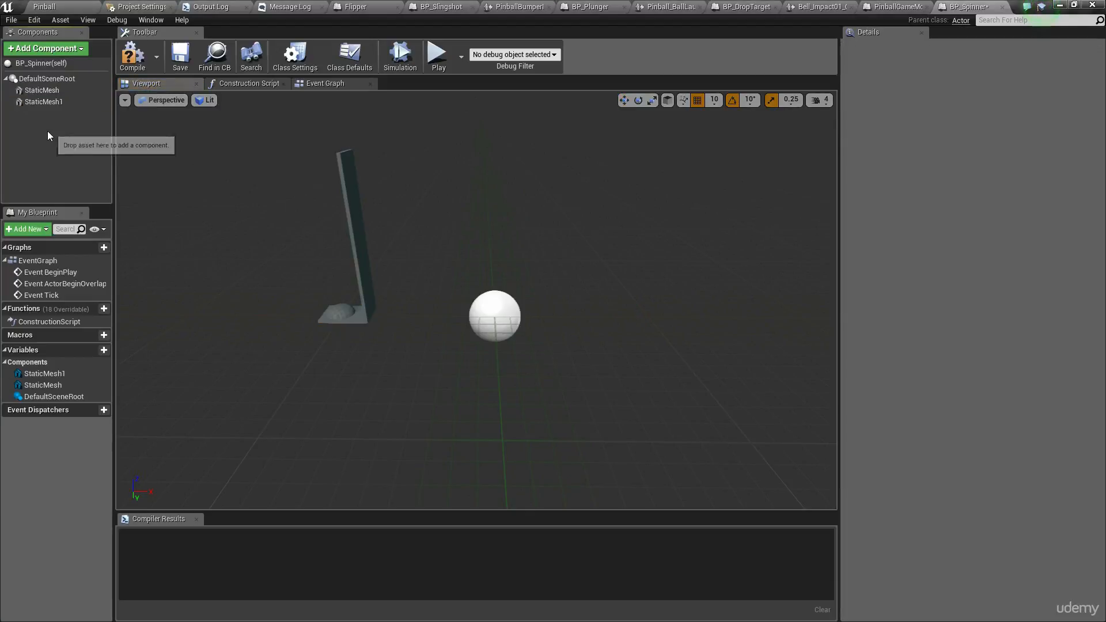
{"action": "left_click_drag", "start_coordinate": [975, 145], "coordinate": [789, 178]}
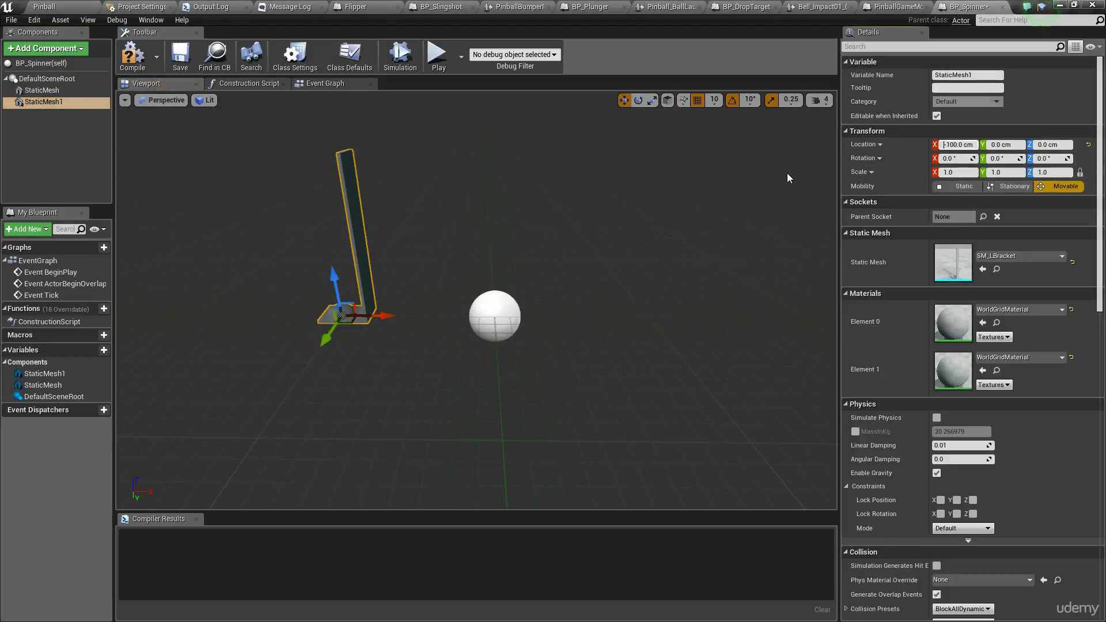
{"action": "key", "text": "Return"}
Rotate the duplicated bracket about 180 degrees around Z so that it mirrors the first bracket.
{"action": "right_click_drag", "start_coordinate": [621, 308], "coordinate": [605, 284]}
{"action": "key", "text": "e"}
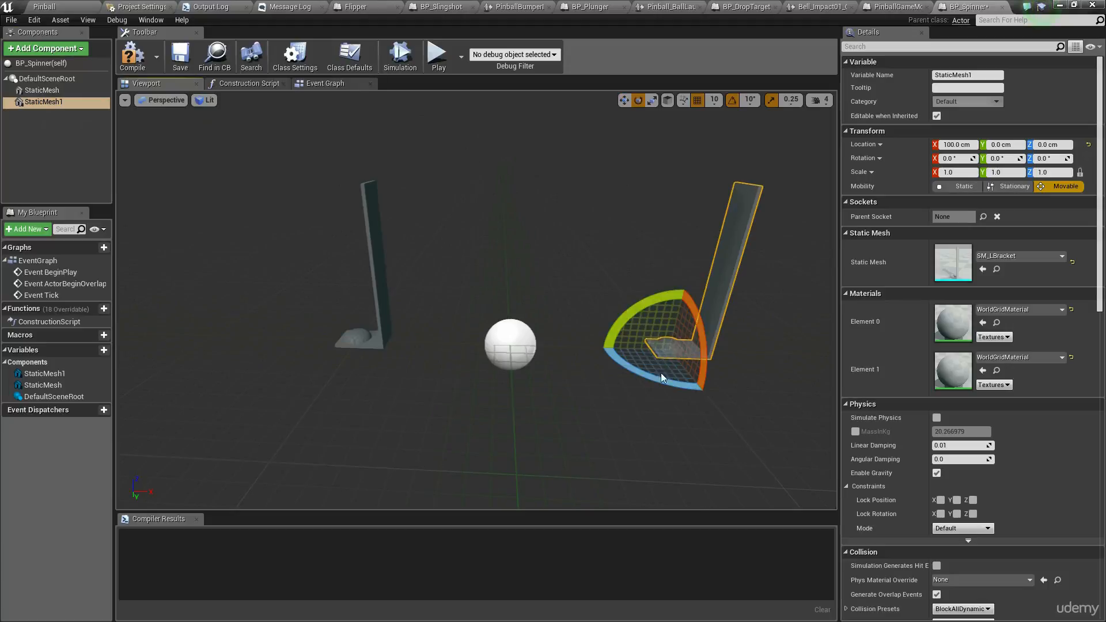
{"action": "left_click_drag", "start_coordinate": [662, 380], "coordinate": [581, 402]}
{"action": "key", "text": "w"}
{"action": "key", "text": "a"}
{"action": "right_click_drag", "start_coordinate": [581, 401], "coordinate": [481, 403]}
{"action": "key", "text": "d"}
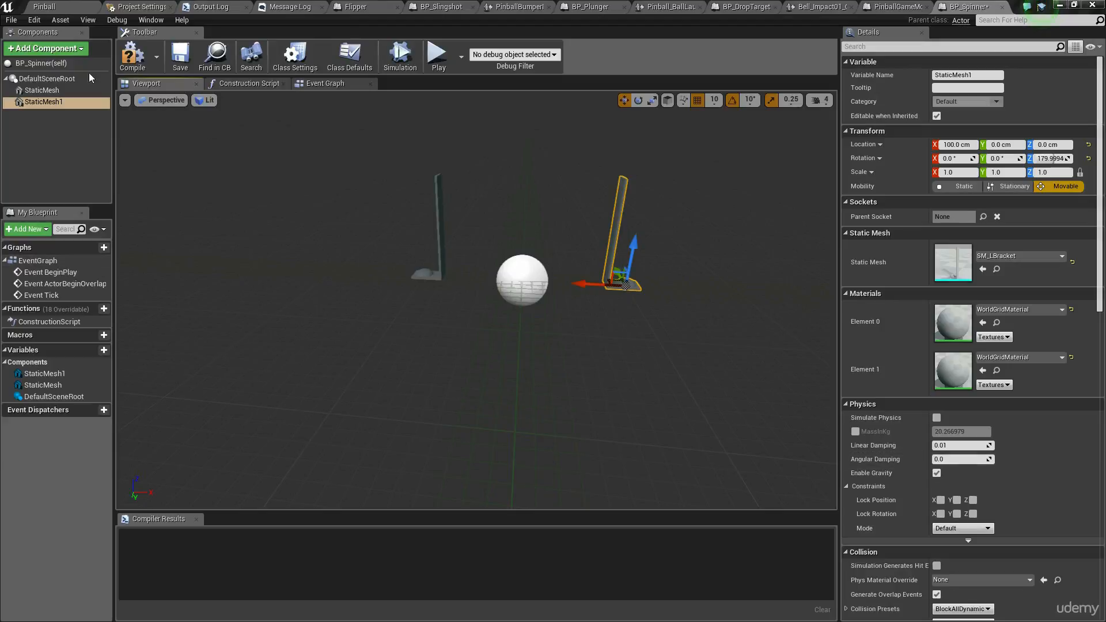
Rename the original bracket component to LeftBracket and its mirrored copy to RightBracket.
{"action": "left_click", "coordinate": [42, 91]}
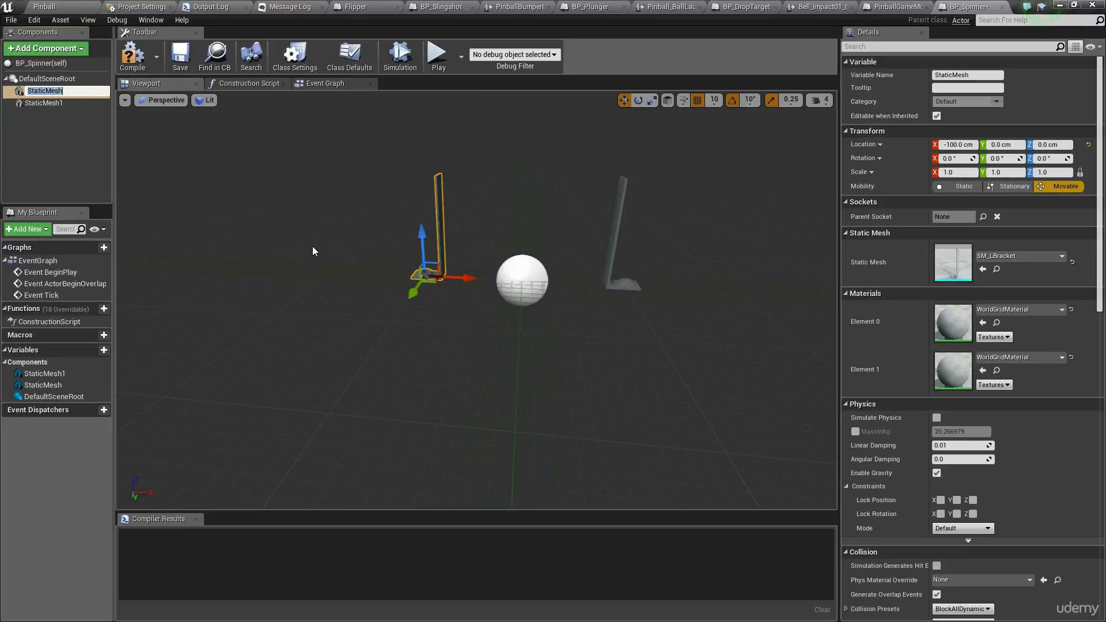
{"action": "type", "text": "LeftBracket"}
{"action": "key", "text": "Return"}
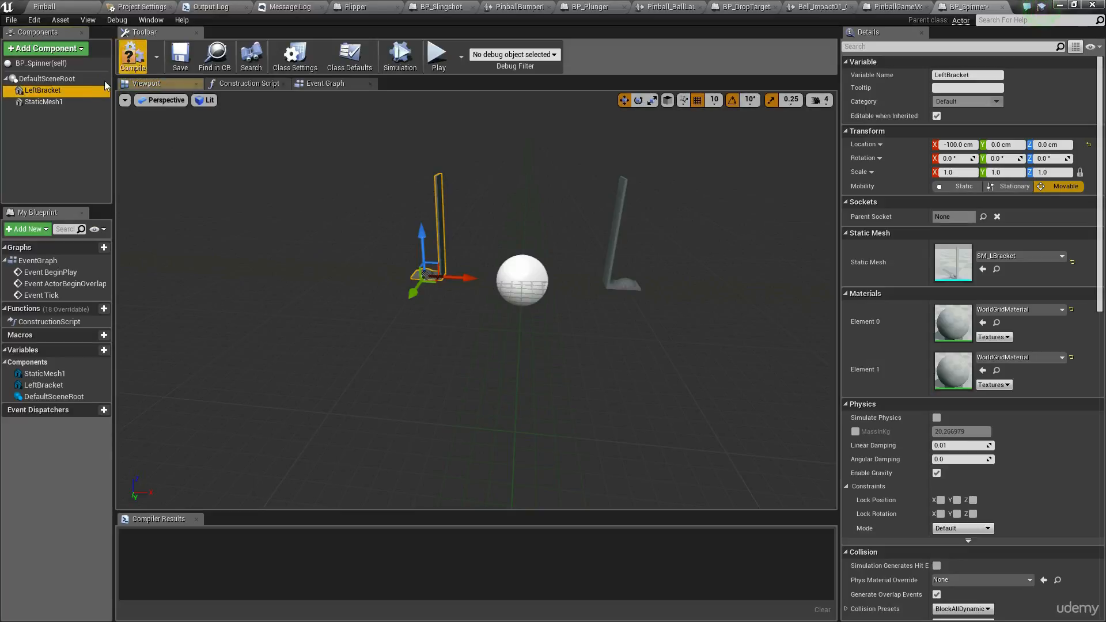
{"action": "left_click", "coordinate": [51, 102]}
{"action": "key", "text": "F2"}
{"action": "type", "text": "Right"}
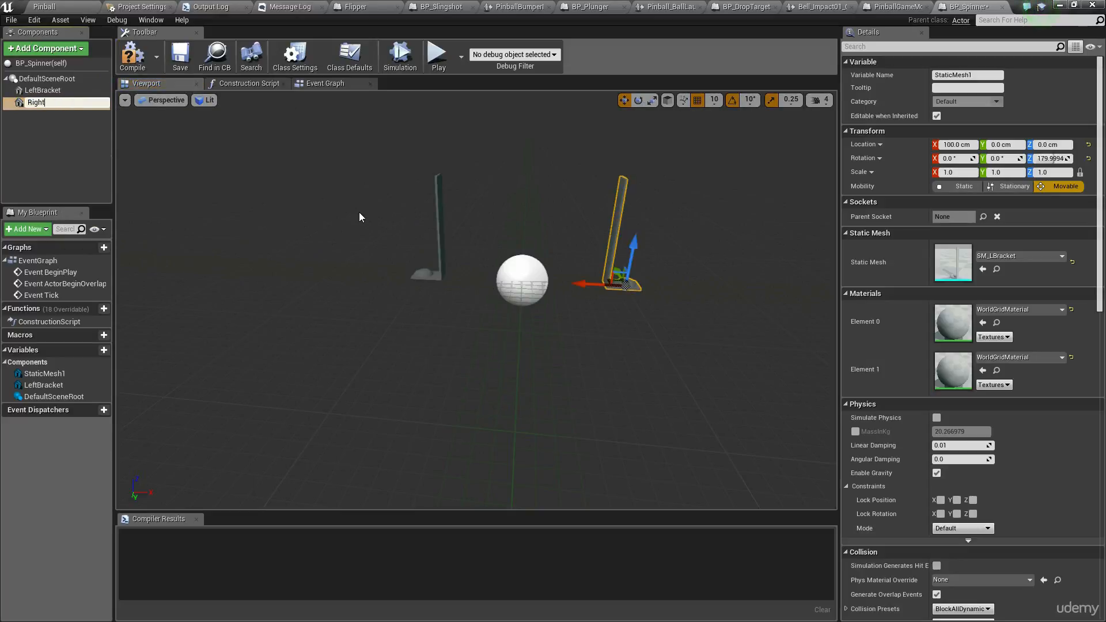
{"action": "type", "text": "Bracket"}
{"action": "key", "text": "Return"}
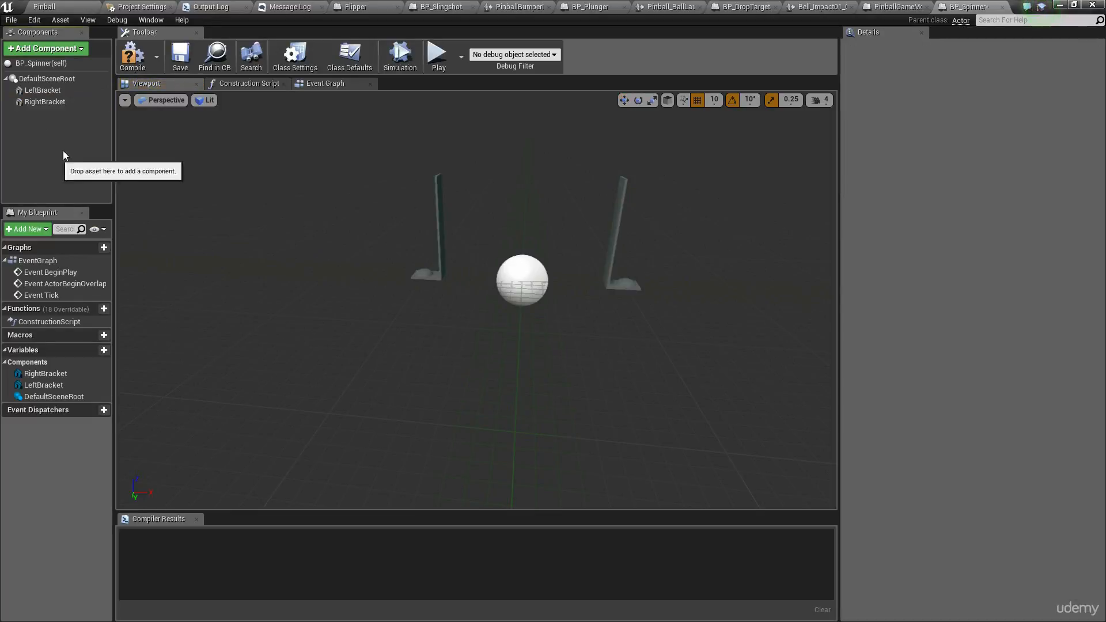
Add another Static Mesh component under the default scene root of BP_Spinner, keeping its default name.
{"action": "left_click", "coordinate": [63, 151]}
{"action": "left_click", "coordinate": [43, 50]}
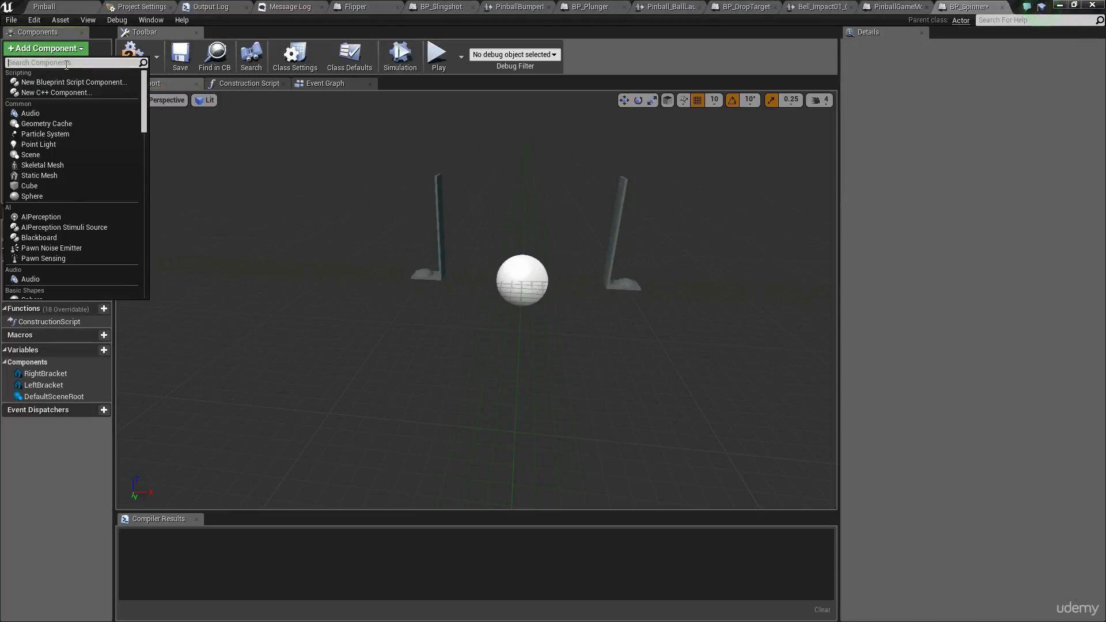
{"action": "type", "text": "stat"}
{"action": "left_click", "coordinate": [46, 103]}
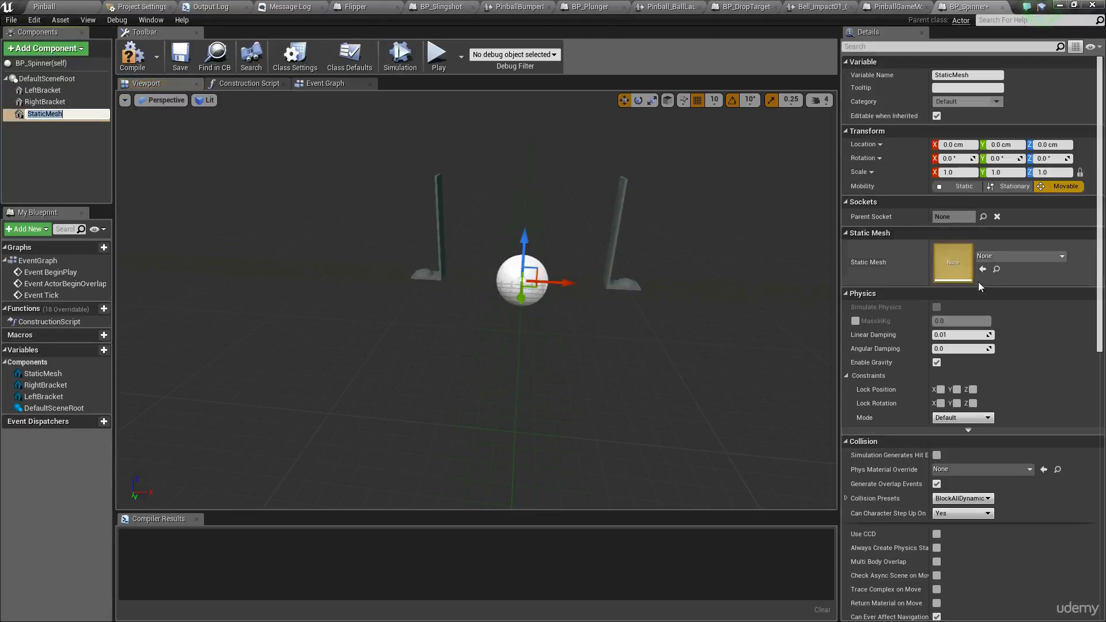
Assign the SM_BracketTop mesh to the new component and move it along X to -100 cm, above the left bracket.
{"action": "left_click", "coordinate": [1012, 258]}
{"action": "type", "text": "brac"}
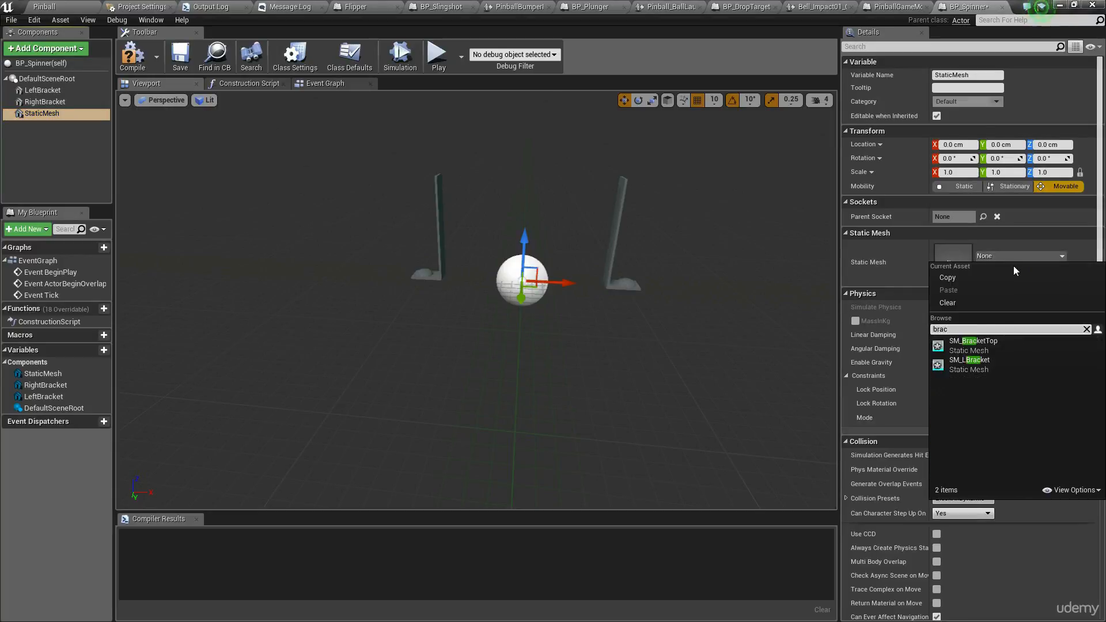
{"action": "left_click", "coordinate": [1000, 346]}
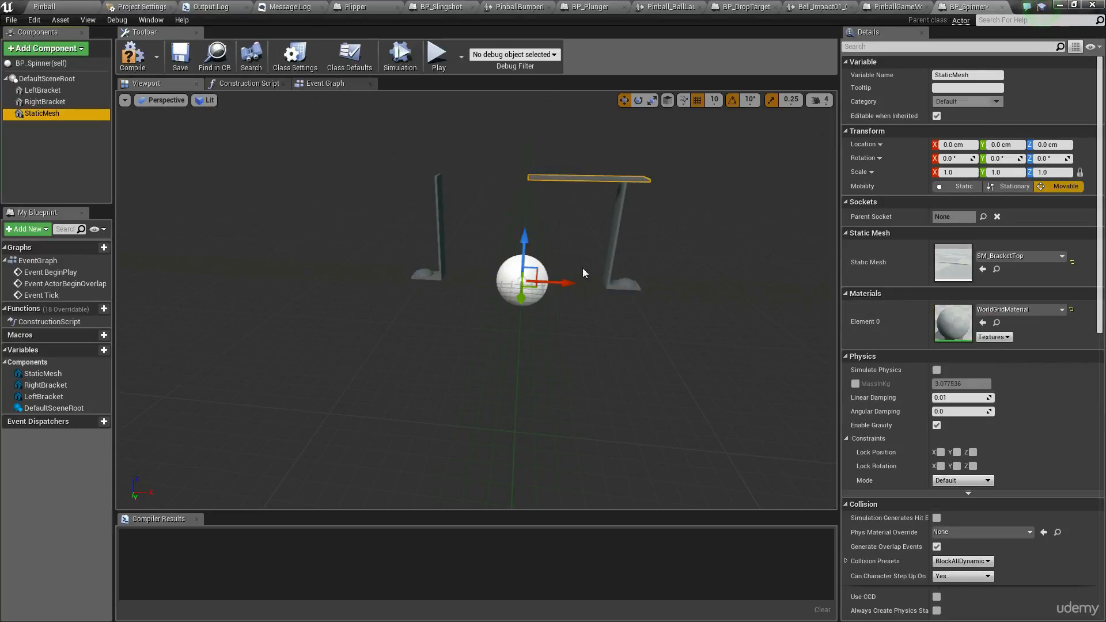
{"action": "mouse_move", "coordinate": [476, 184]}
{"action": "right_mouse_down"}
{"action": "mouse_move", "coordinate": [477, 219]}
{"action": "mouse_move", "coordinate": [455, 242]}
{"action": "mouse_move", "coordinate": [470, 173]}
{"action": "mouse_move", "coordinate": [477, 185]}
{"action": "right_mouse_up"}
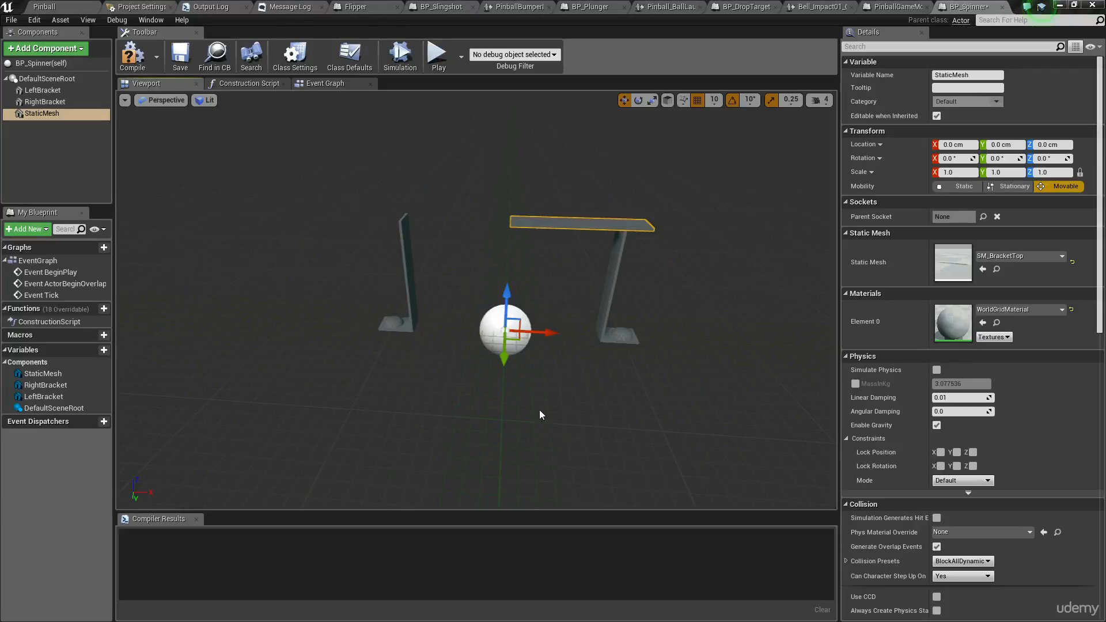
{"action": "left_click_drag", "start_coordinate": [554, 336], "coordinate": [436, 344]}
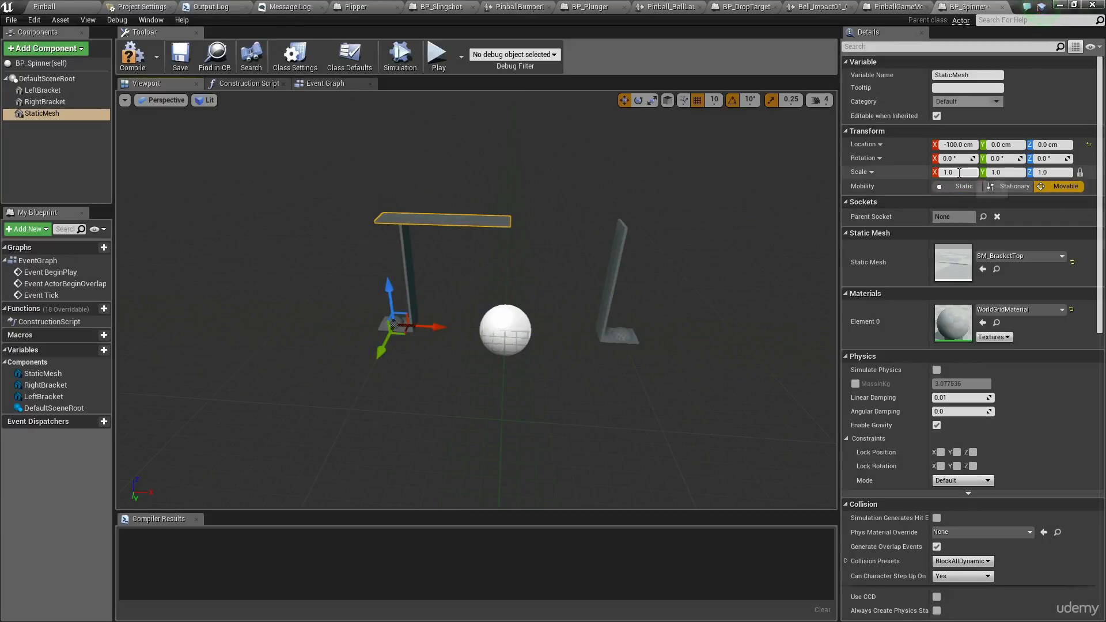
{"action": "left_click", "coordinate": [960, 173]}
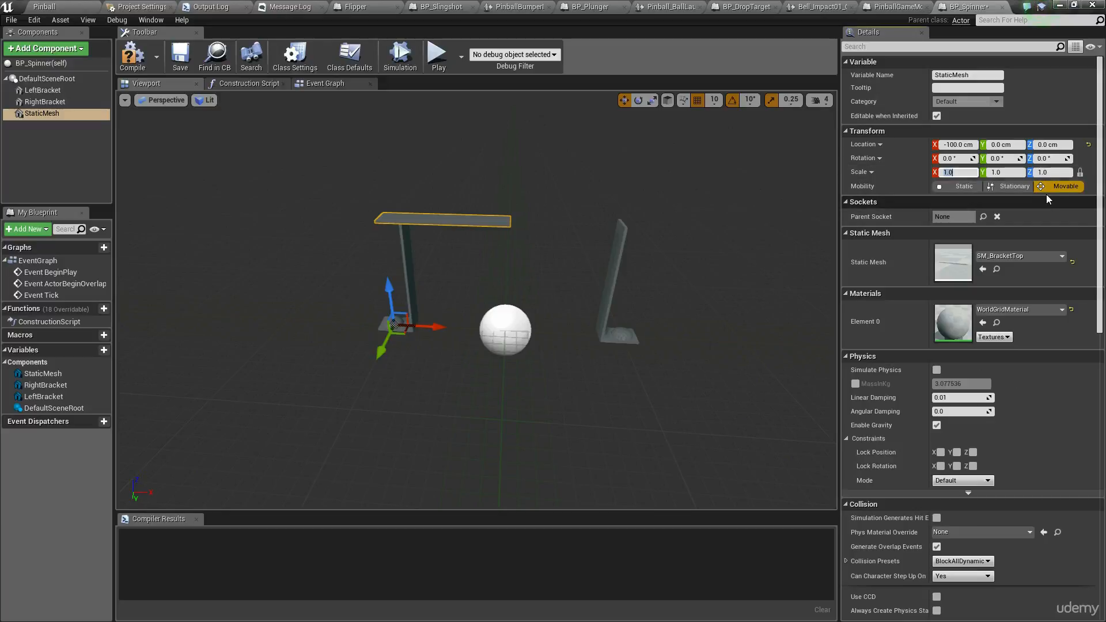
{"action": "type", "text": "2"}
{"action": "key", "text": "Return"}
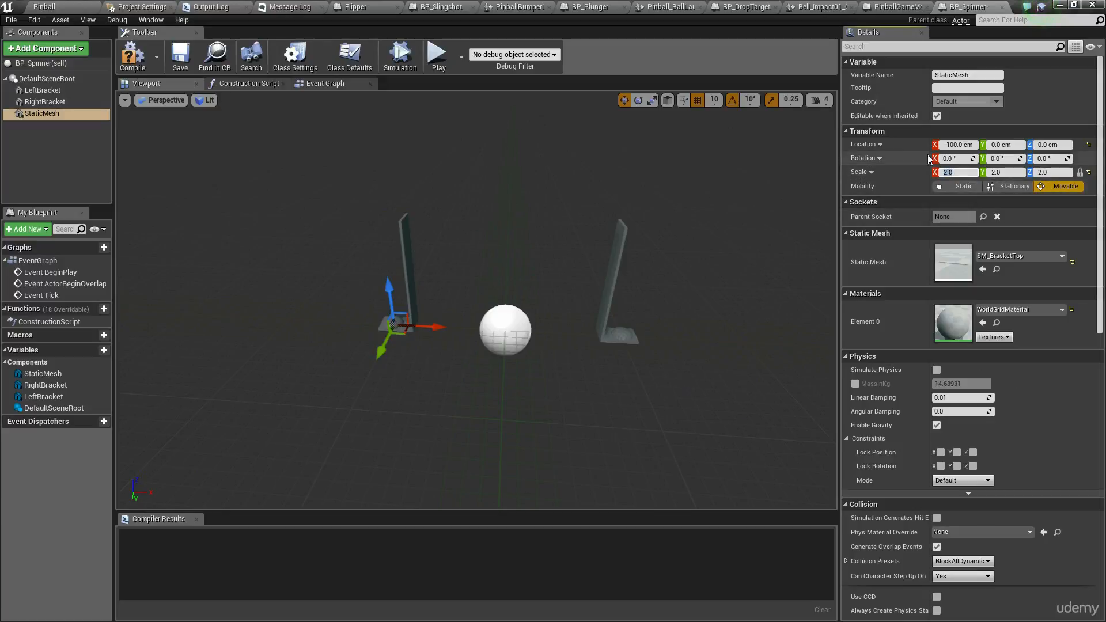
{"action": "left_click", "coordinate": [1089, 172]}
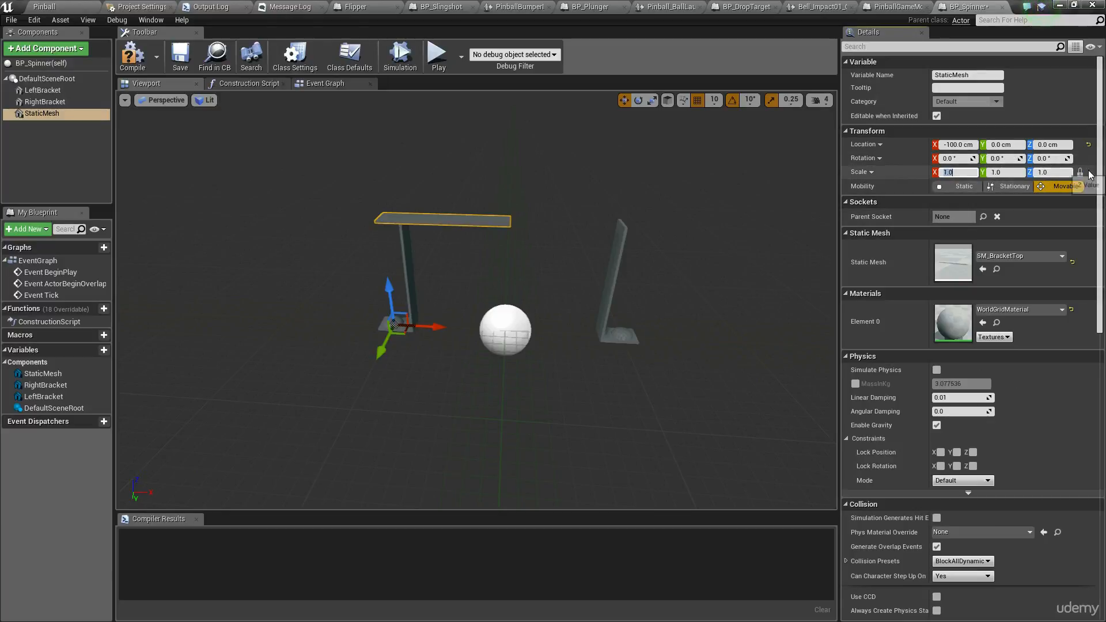
Unlock the scale ratio of the top bracket and set only its X scale to 2.0, spanning both side brackets.
{"action": "left_click", "coordinate": [1080, 173]}
{"action": "left_click", "coordinate": [957, 173]}
{"action": "type", "text": "2"}
{"action": "key", "text": "Return"}
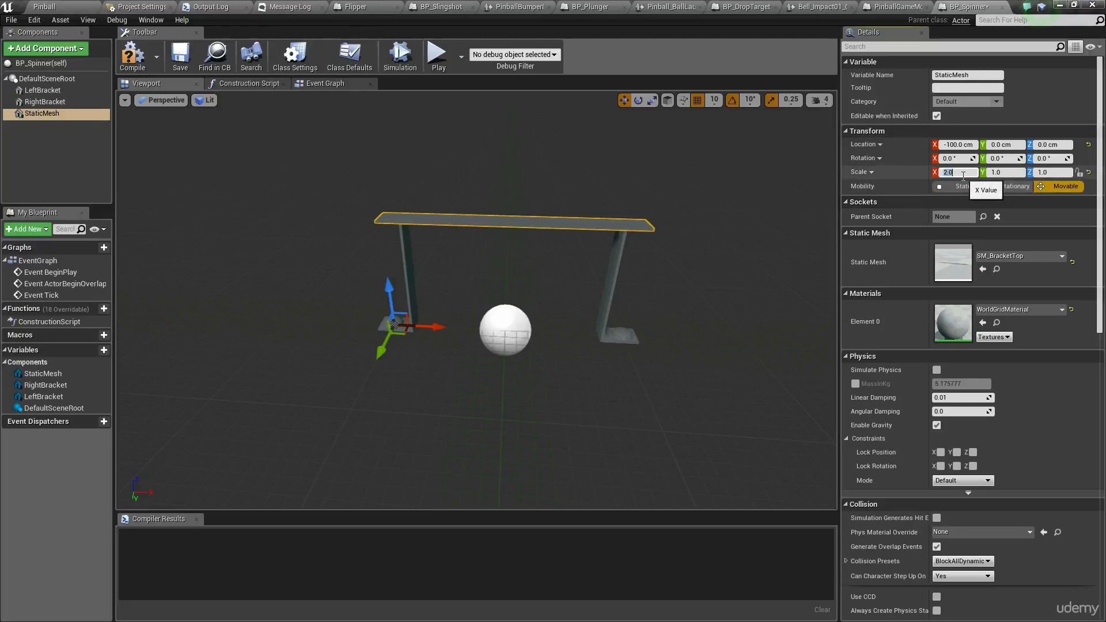
Set the Z scale of both LeftBracket and RightBracket to 2.0.
{"action": "mouse_move", "coordinate": [628, 269]}
{"action": "right_mouse_down"}
{"action": "mouse_move", "coordinate": [657, 262]}
{"action": "mouse_move", "coordinate": [692, 277]}
{"action": "mouse_move", "coordinate": [629, 270]}
{"action": "right_mouse_up"}
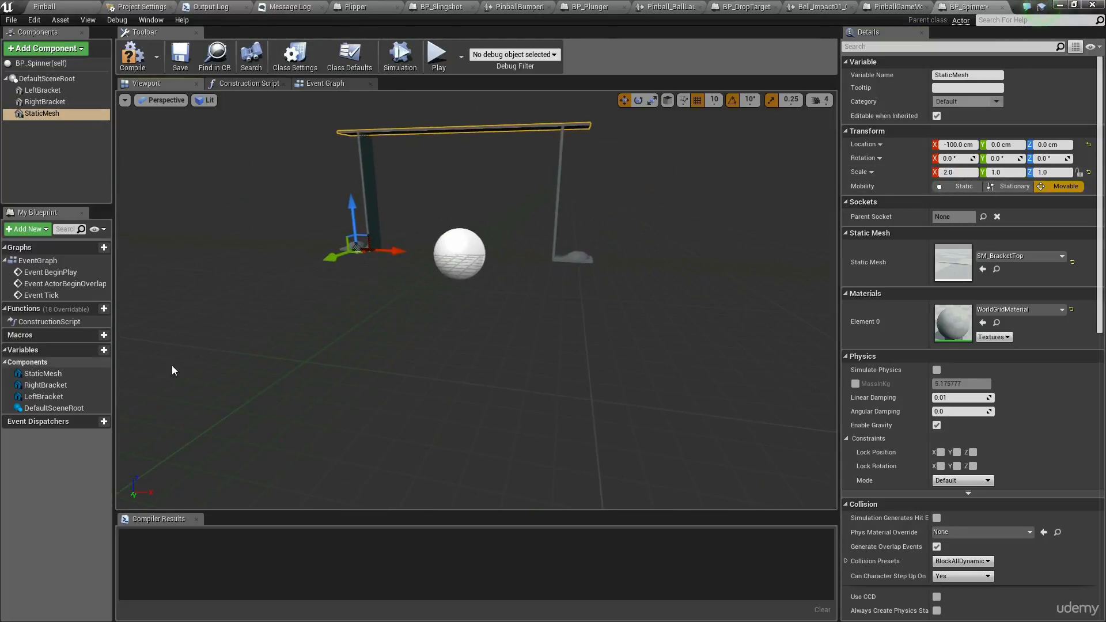
{"action": "right_click_drag", "start_coordinate": [173, 371], "coordinate": [161, 346]}
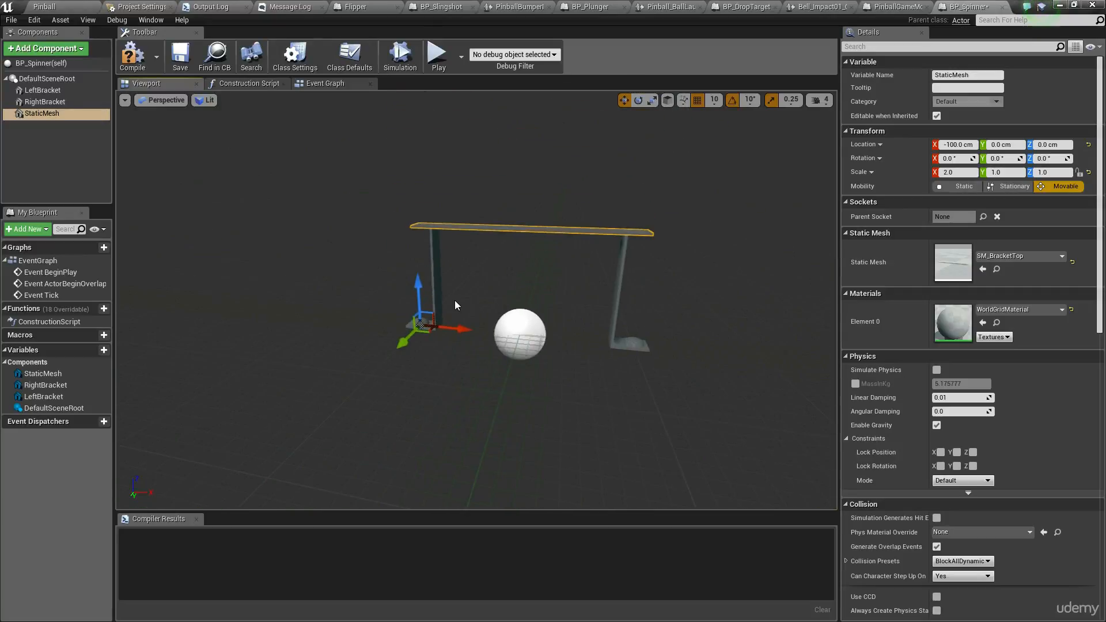
{"action": "left_click", "coordinate": [436, 305]}
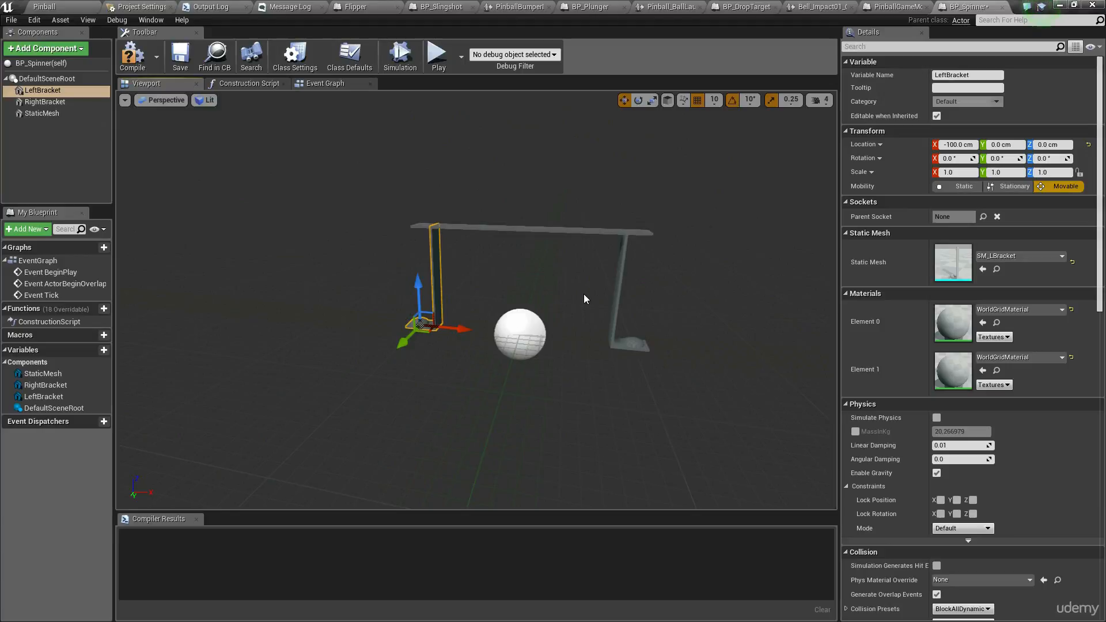
{"action": "left_click", "coordinate": [622, 268], "text": "ctrl"}
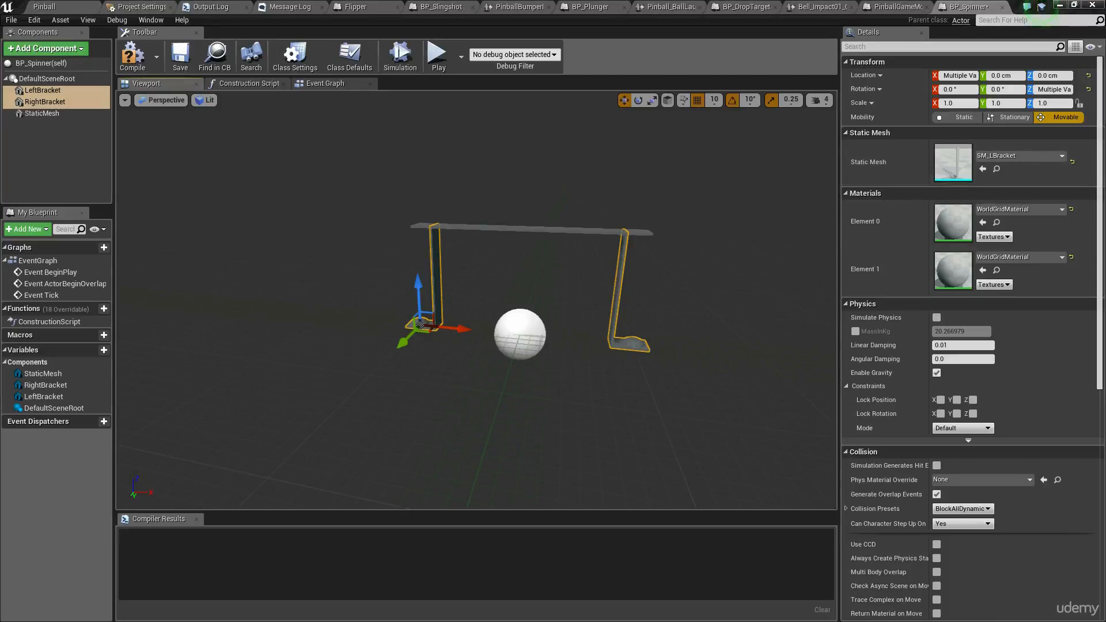
{"action": "mouse_move", "coordinate": [582, 285]}
{"action": "right_mouse_down"}
{"action": "mouse_move", "coordinate": [563, 265]}
{"action": "mouse_move", "coordinate": [570, 287]}
{"action": "mouse_move", "coordinate": [530, 280]}
{"action": "mouse_move", "coordinate": [578, 281]}
{"action": "right_mouse_up"}
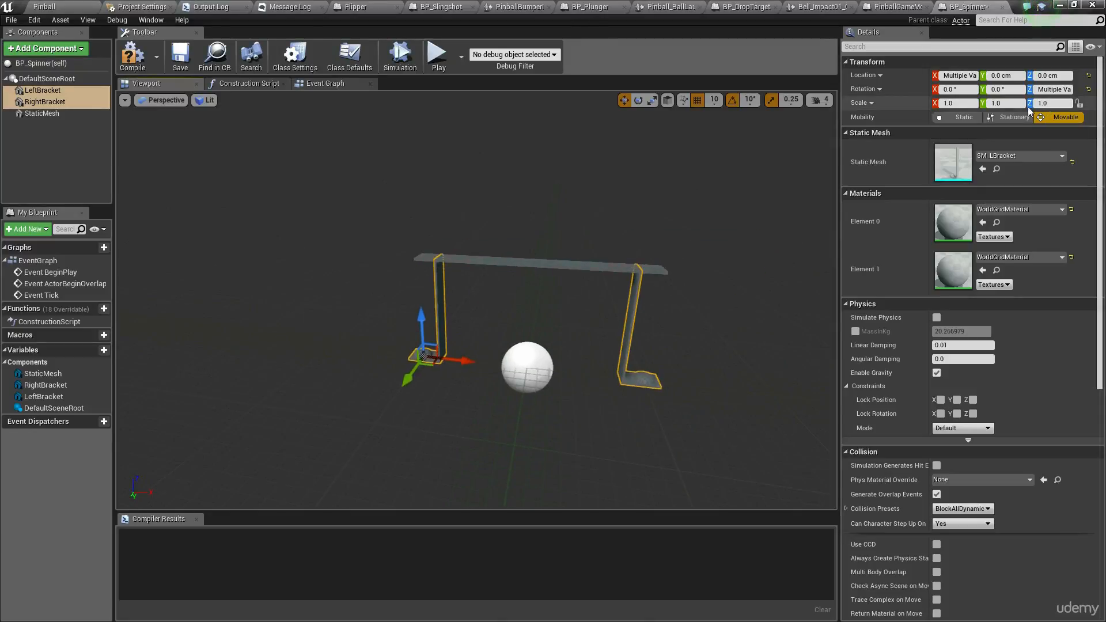
{"action": "left_click", "coordinate": [1051, 103]}
{"action": "type", "text": "2"}
{"action": "key", "text": "Return"}
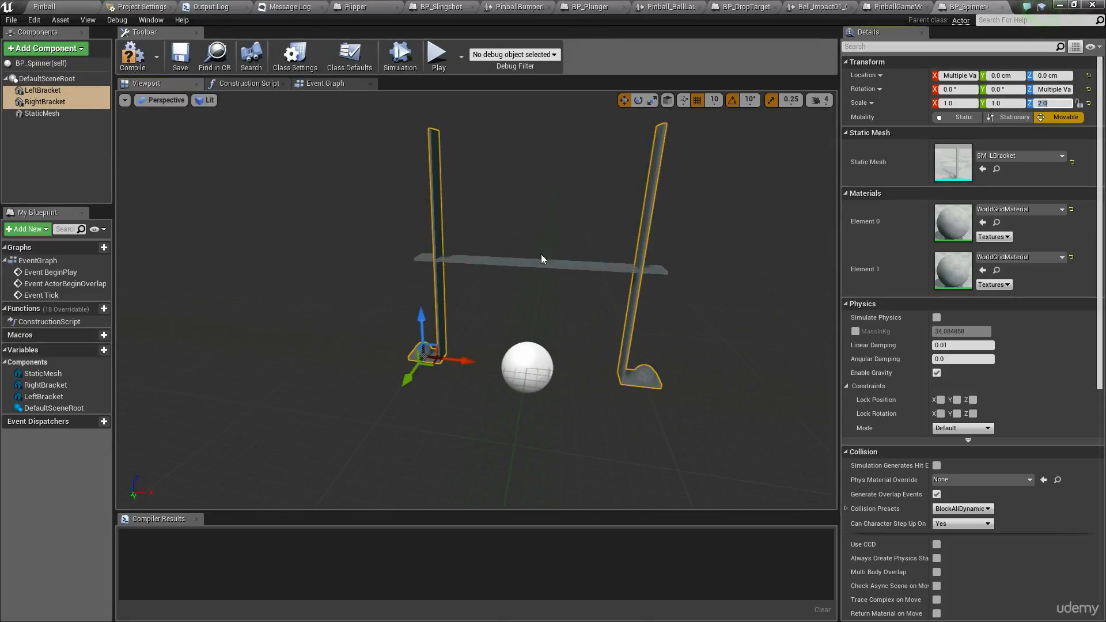
Raise the top bracket to Z 100 cm so that it rests on the stretched side brackets.
{"action": "left_click", "coordinate": [542, 259]}
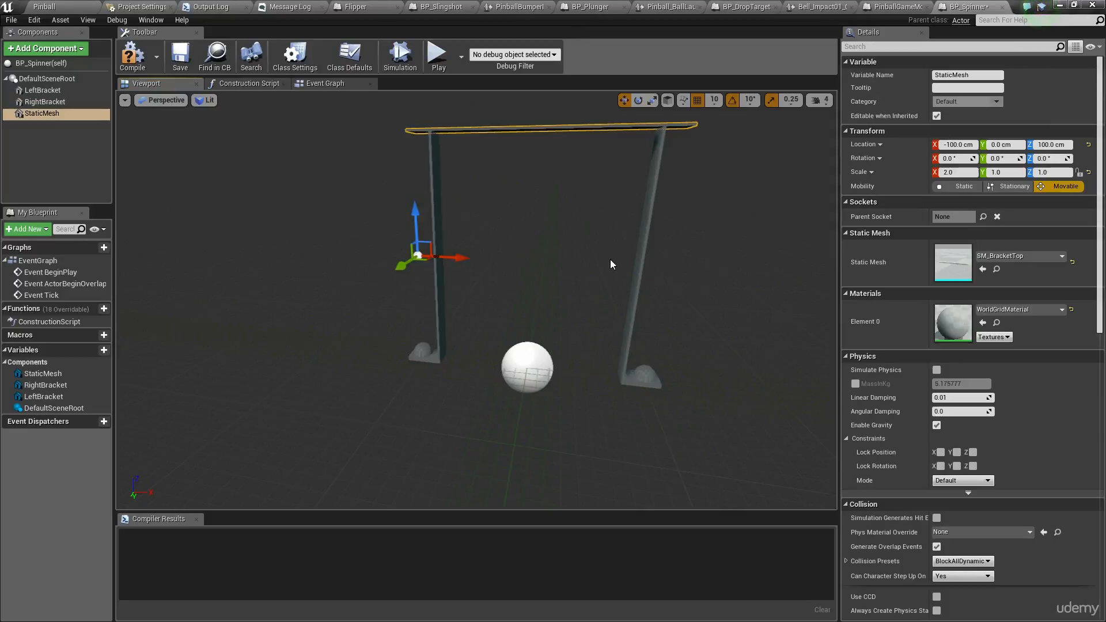
{"action": "mouse_move", "coordinate": [611, 265]}
{"action": "right_mouse_down"}
{"action": "mouse_move", "coordinate": [634, 253]}
{"action": "mouse_move", "coordinate": [686, 259]}
{"action": "mouse_move", "coordinate": [628, 276]}
{"action": "mouse_move", "coordinate": [599, 265]}
{"action": "mouse_move", "coordinate": [686, 259]}
{"action": "mouse_move", "coordinate": [601, 269]}
{"action": "right_mouse_up"}
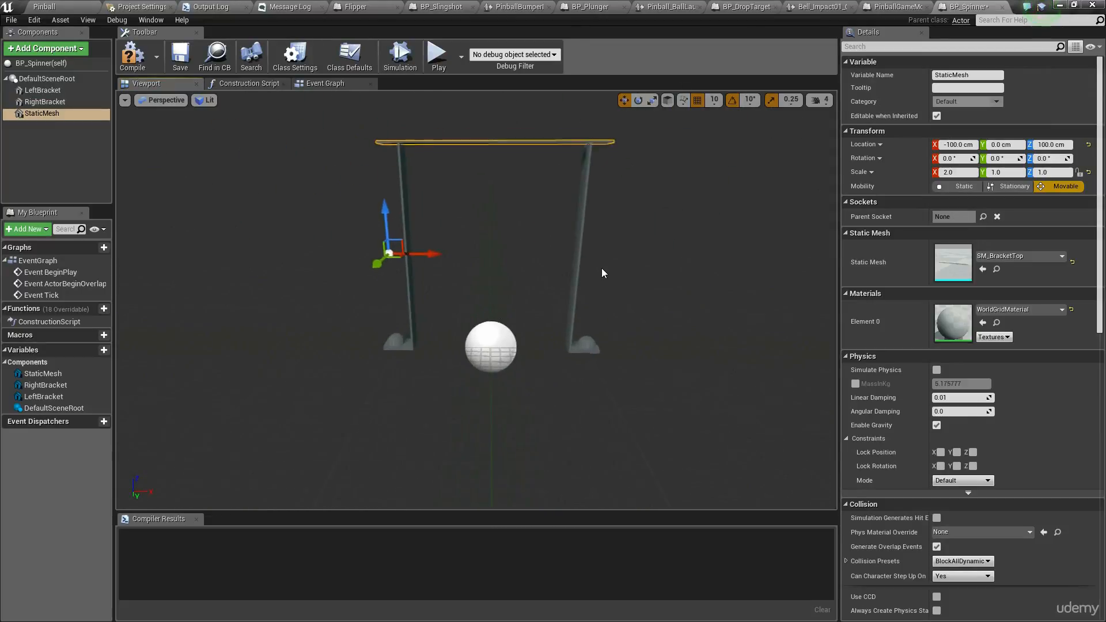
{"action": "right_click_drag", "start_coordinate": [615, 310], "coordinate": [579, 317]}
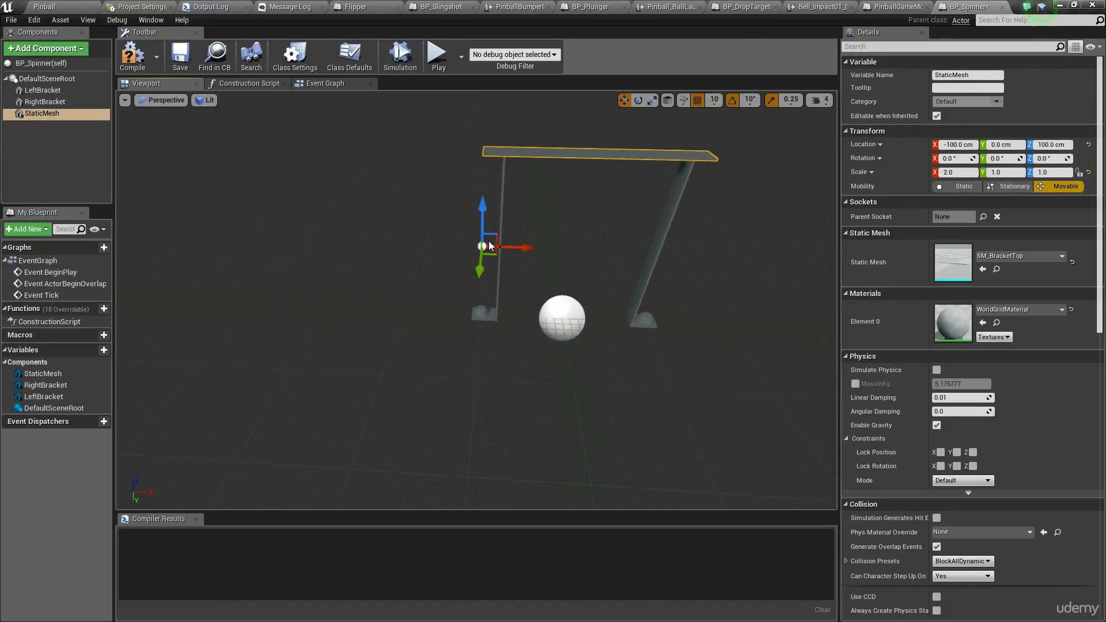
{"action": "right_click_drag", "start_coordinate": [712, 313], "coordinate": [720, 288]}
Add a further Static Mesh component under the default scene root and assign it the Cylinder mesh.
{"action": "left_click", "coordinate": [36, 145]}
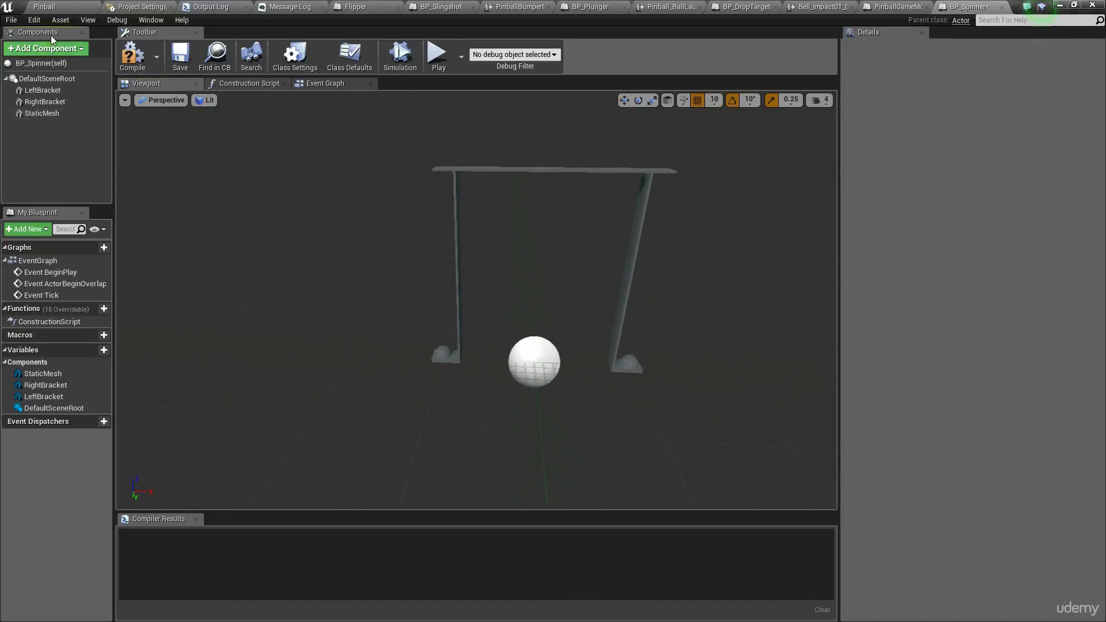
{"action": "left_click", "coordinate": [49, 48]}
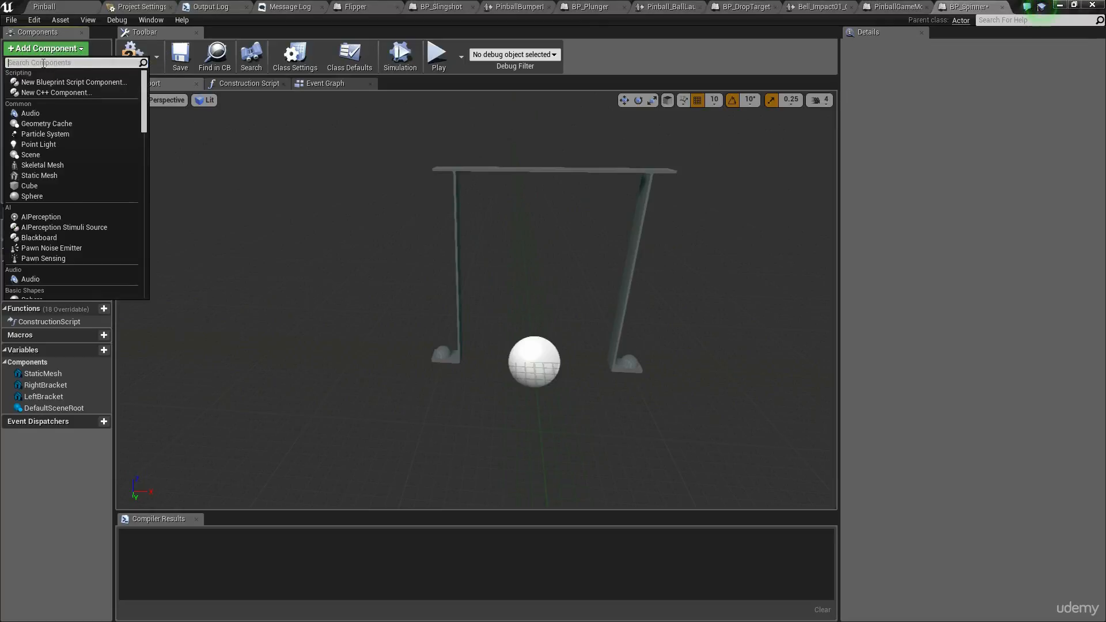
{"action": "type", "text": "static"}
{"action": "left_click", "coordinate": [55, 104]}
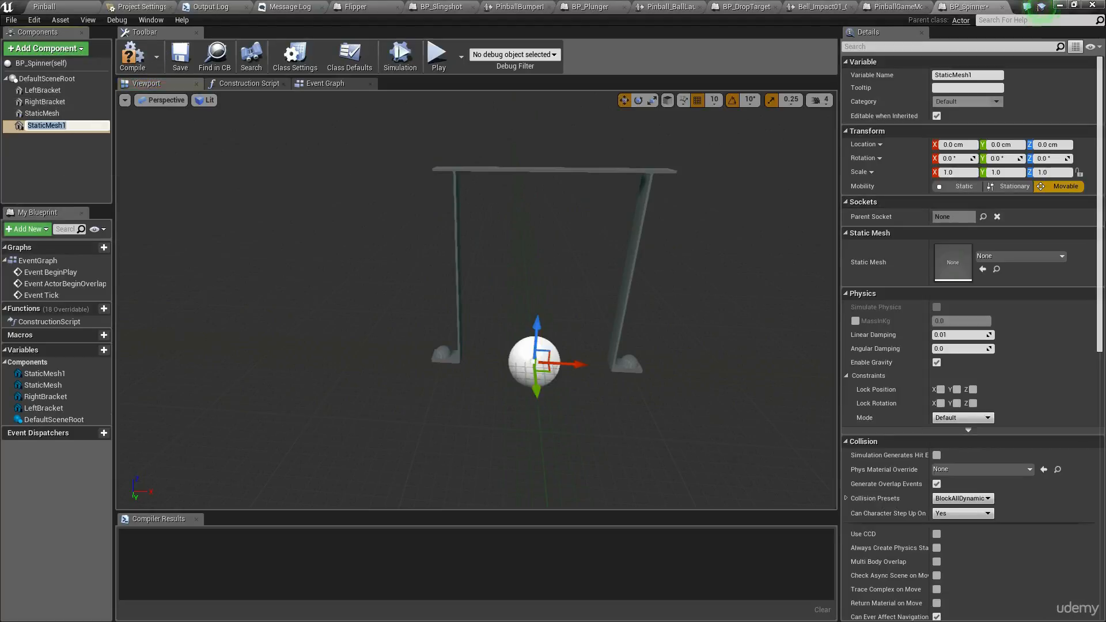
{"action": "left_click", "coordinate": [1024, 256]}
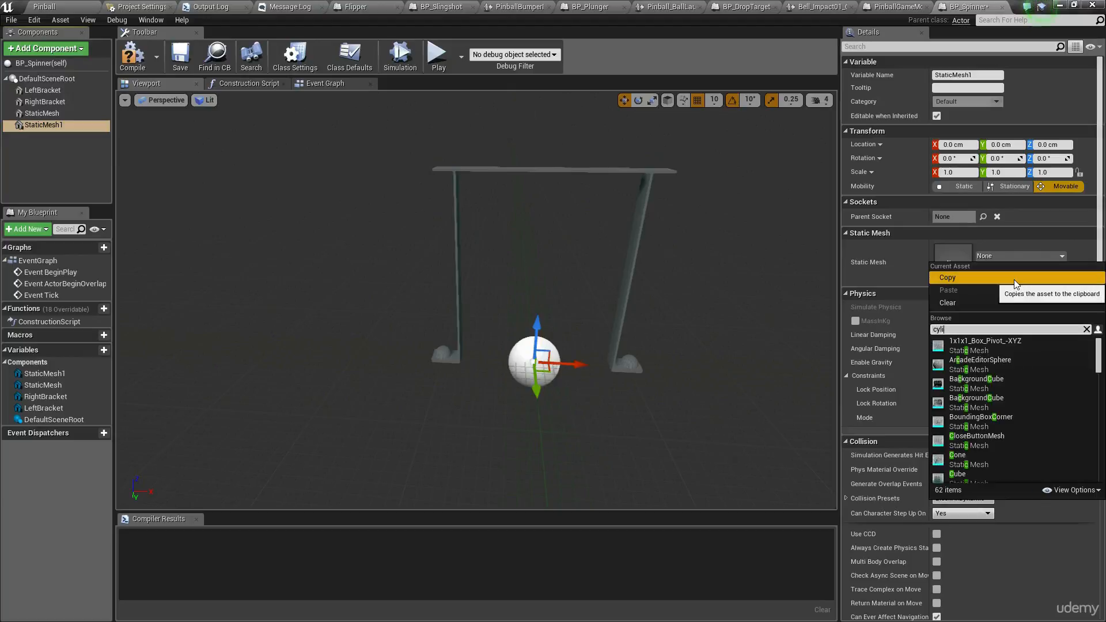
{"action": "type", "text": "cylinder"}
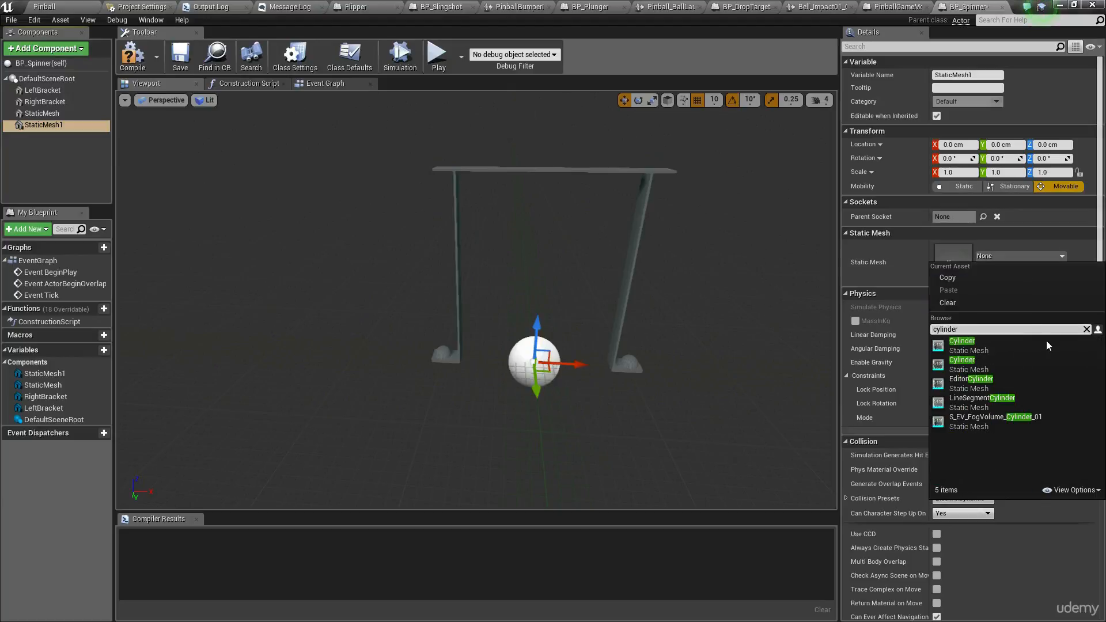
{"action": "left_click", "coordinate": [990, 342]}
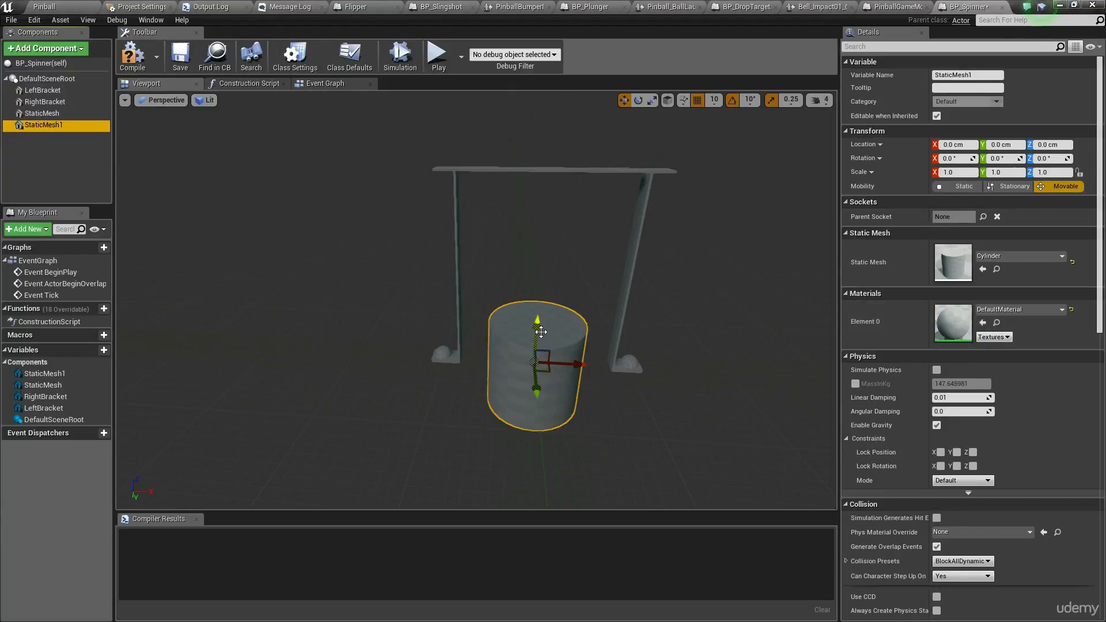
Raise the cylinder to Z 160 cm and rotate it -90° around Y so that it lies horizontally between the brackets.
{"action": "left_click_drag", "start_coordinate": [537, 326], "coordinate": [552, 278]}
{"action": "key", "text": "e"}
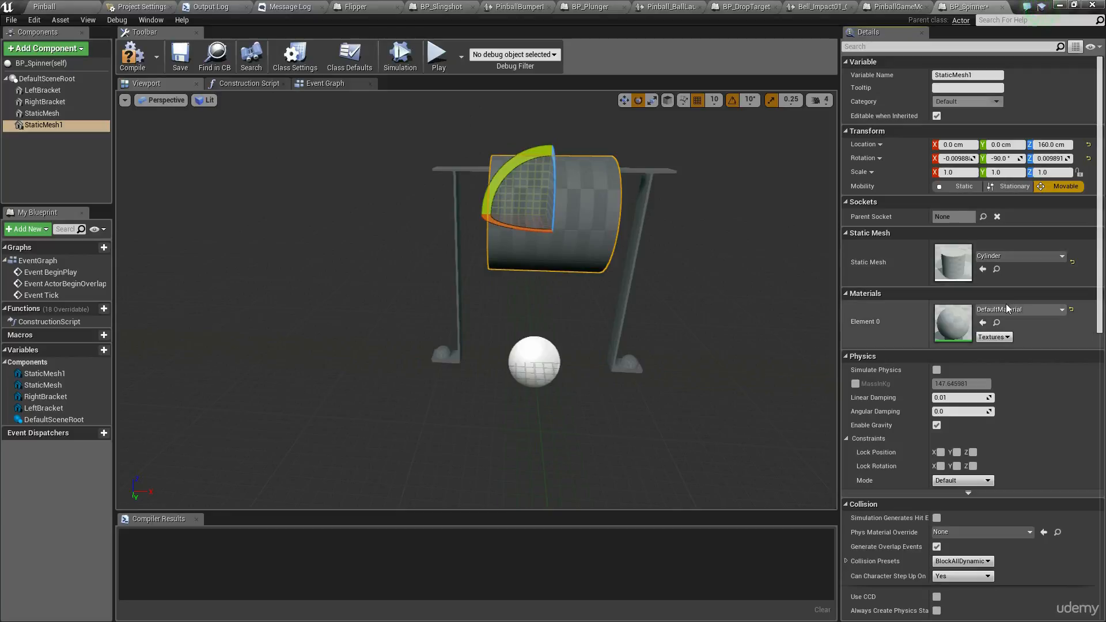
Set the cylinder's collision preset to NoCollision.
{"action": "scroll", "coordinate": [990, 427], "scroll_direction": "down", "scroll_amount": 1}
{"action": "scroll", "coordinate": [987, 421], "scroll_direction": "down", "scroll_amount": 3}
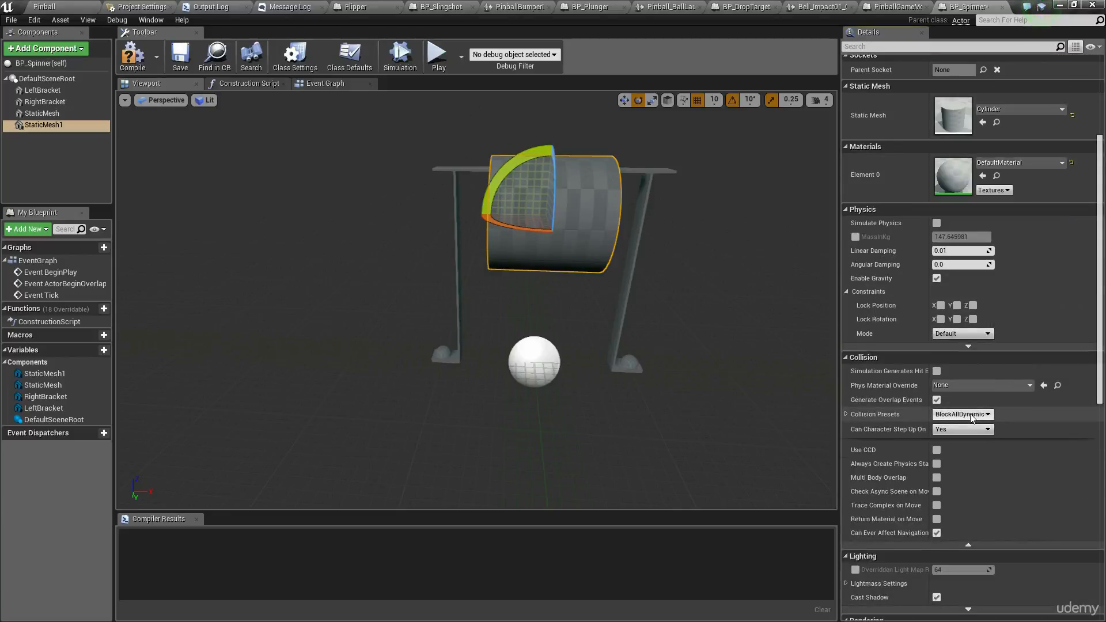
{"action": "left_click", "coordinate": [980, 414]}
{"action": "left_click", "coordinate": [949, 435]}
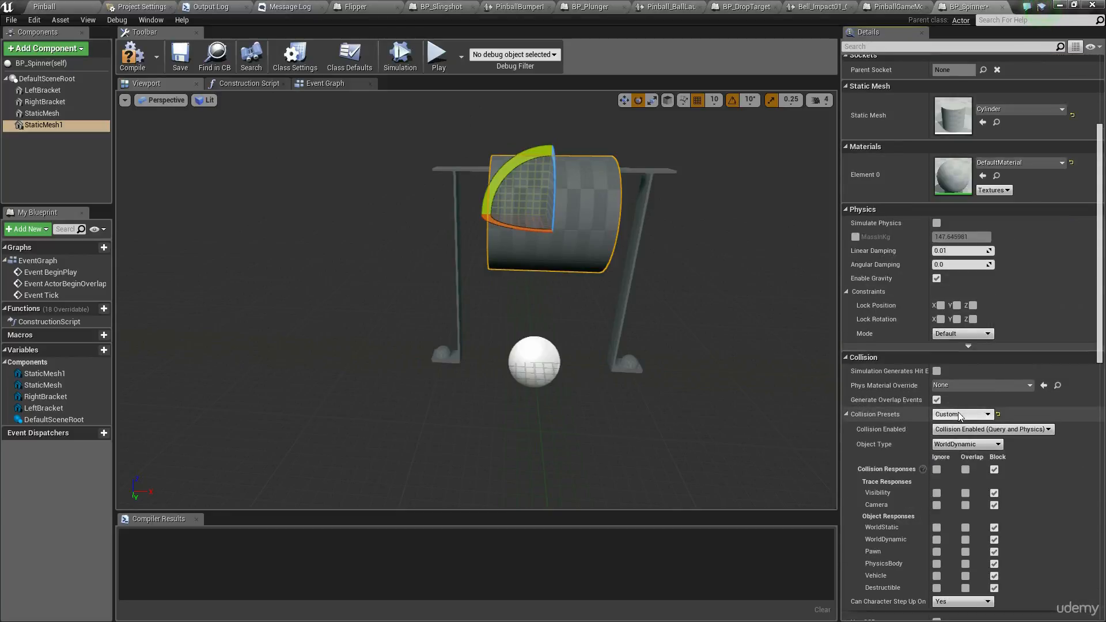
{"action": "left_click", "coordinate": [959, 413]}
{"action": "left_click", "coordinate": [958, 440]}
Scale the cylinder's cross-section down evenly on its local X and Y axes to form a thin rod.
{"action": "right_click_drag", "start_coordinate": [578, 446], "coordinate": [533, 311]}
{"action": "left_click", "coordinate": [563, 282]}
{"action": "key", "text": "r"}
{"action": "right_click_drag", "start_coordinate": [435, 287], "coordinate": [464, 285]}
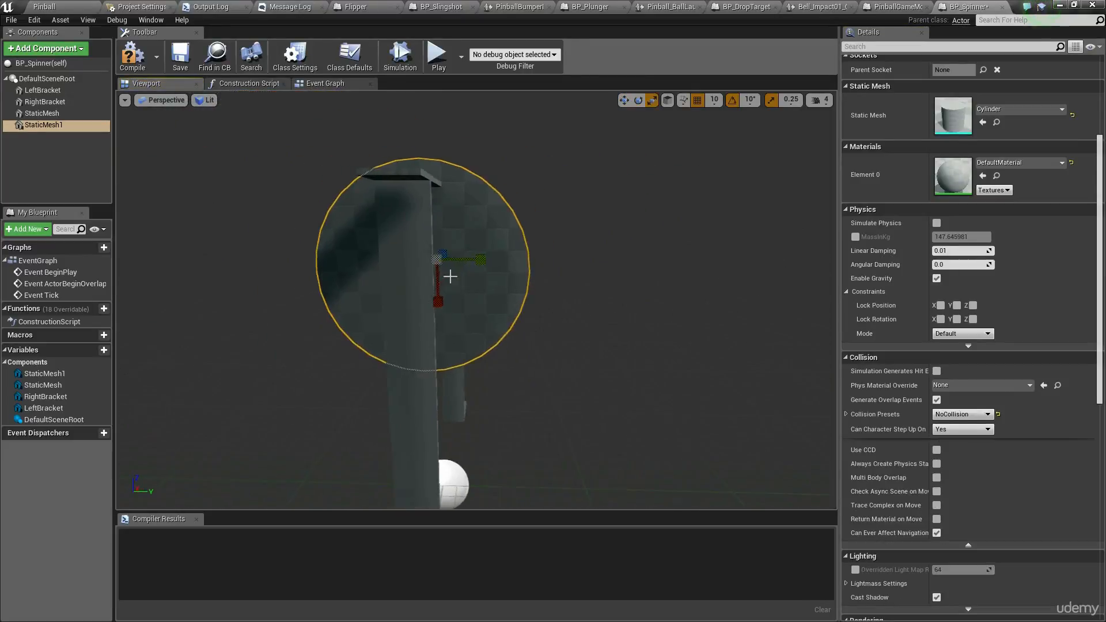
{"action": "left_click_drag", "start_coordinate": [452, 275], "coordinate": [425, 256]}
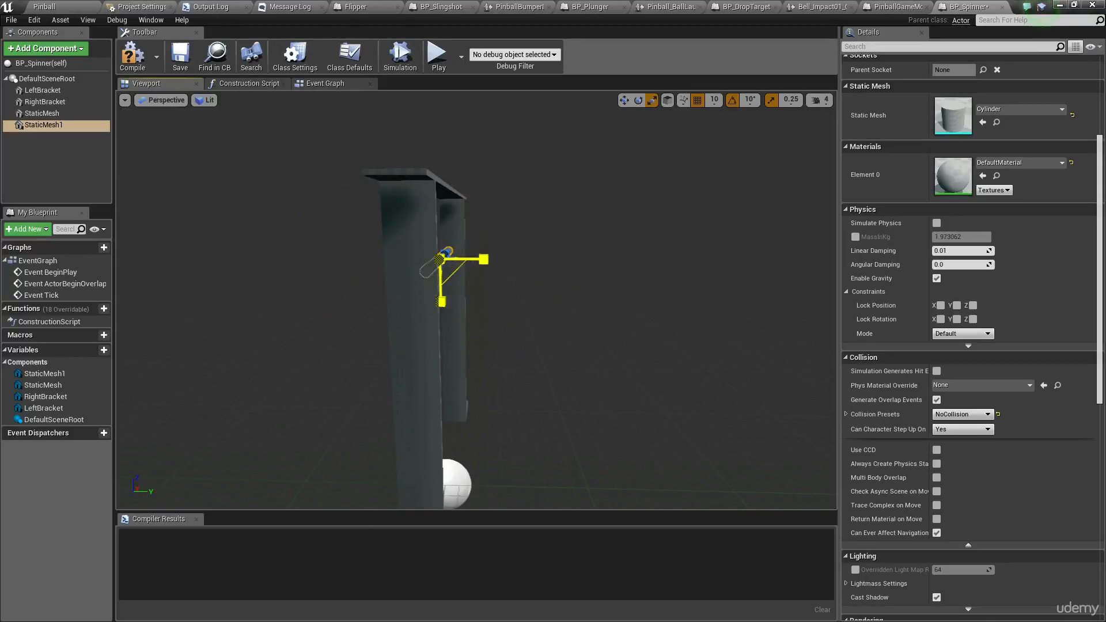
{"action": "right_click_drag", "start_coordinate": [474, 302], "coordinate": [553, 290]}
{"action": "key", "text": "space"}
{"action": "key", "text": "space"}
{"action": "key", "text": "space"}
{"action": "key", "text": "space"}
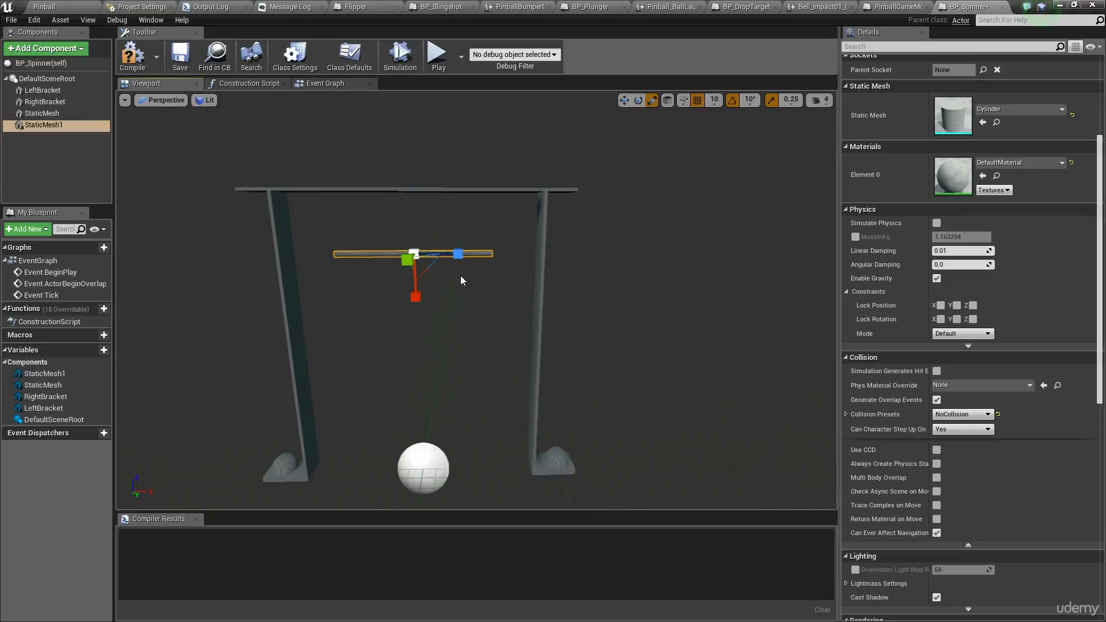
Stretch the rod to about 1.72 on its local Z scale so it spans both brackets, and thin its cross-section to about 0.04.
{"action": "mouse_move", "coordinate": [459, 254]}
{"action": "left_mouse_down"}
{"action": "mouse_move", "coordinate": [495, 253]}
{"action": "mouse_move", "coordinate": [478, 253]}
{"action": "left_mouse_up"}
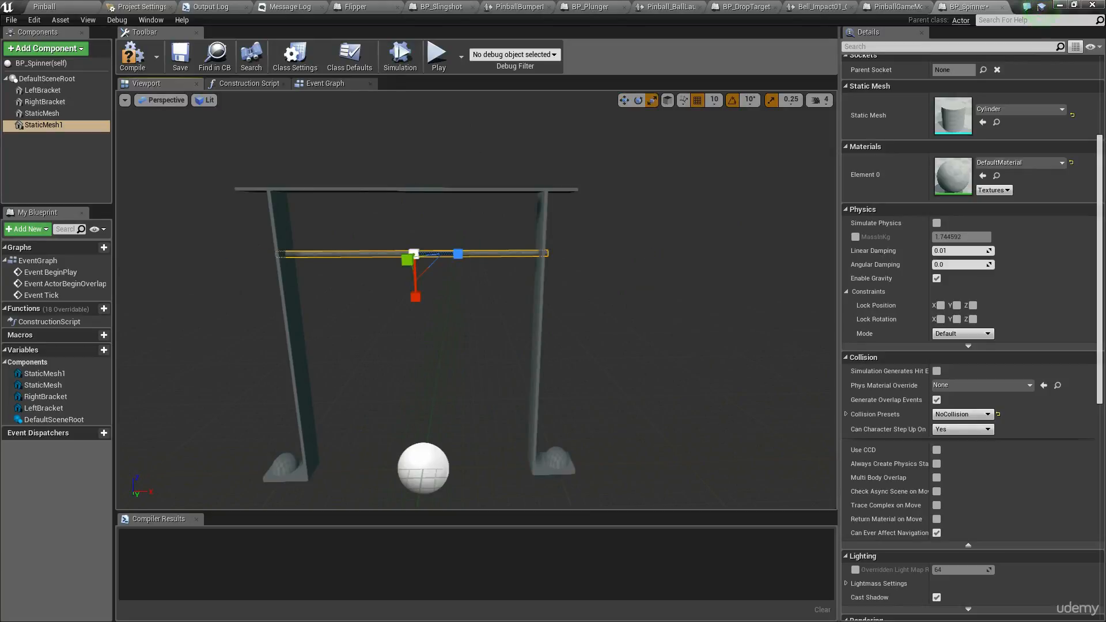
{"action": "middle_click_drag", "start_coordinate": [479, 253], "coordinate": [347, 255]}
{"action": "left_click_drag", "start_coordinate": [719, 293], "coordinate": [721, 279]}
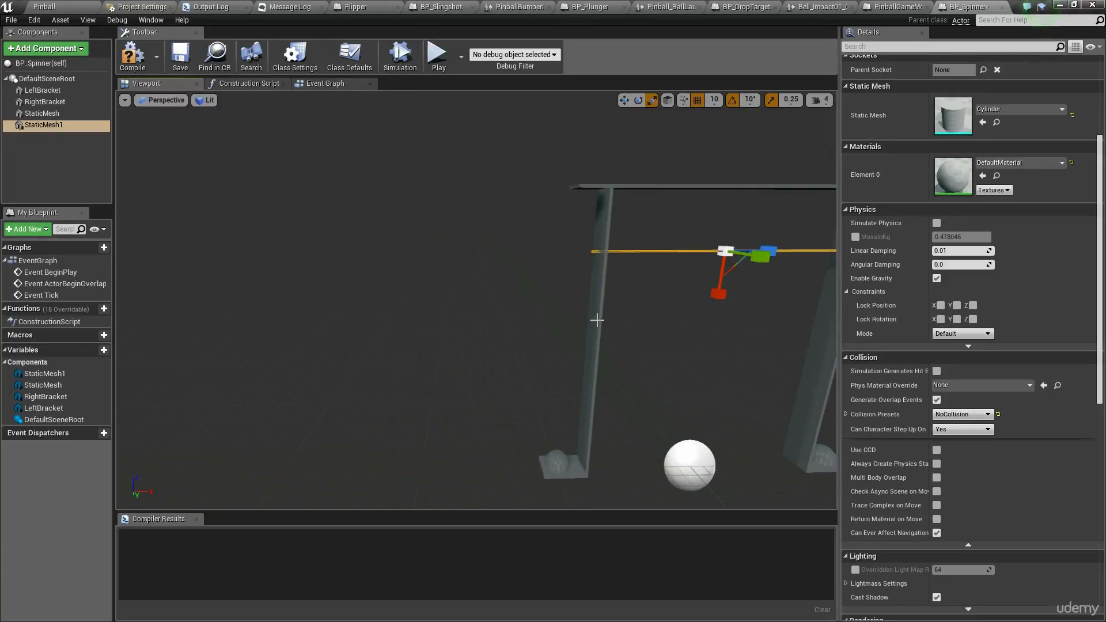
{"action": "key", "text": "ctrl+z"}
{"action": "right_click_drag", "start_coordinate": [597, 320], "coordinate": [566, 260]}
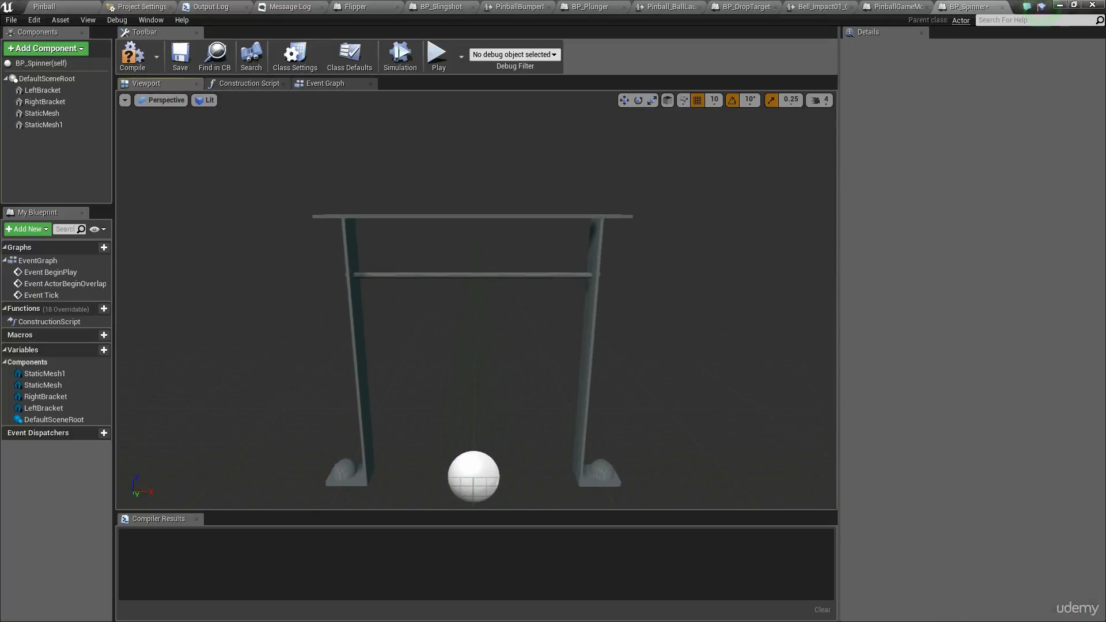
Assign the M_SimpleMetal material to the cylinder rod.
{"action": "left_click", "coordinate": [579, 275]}
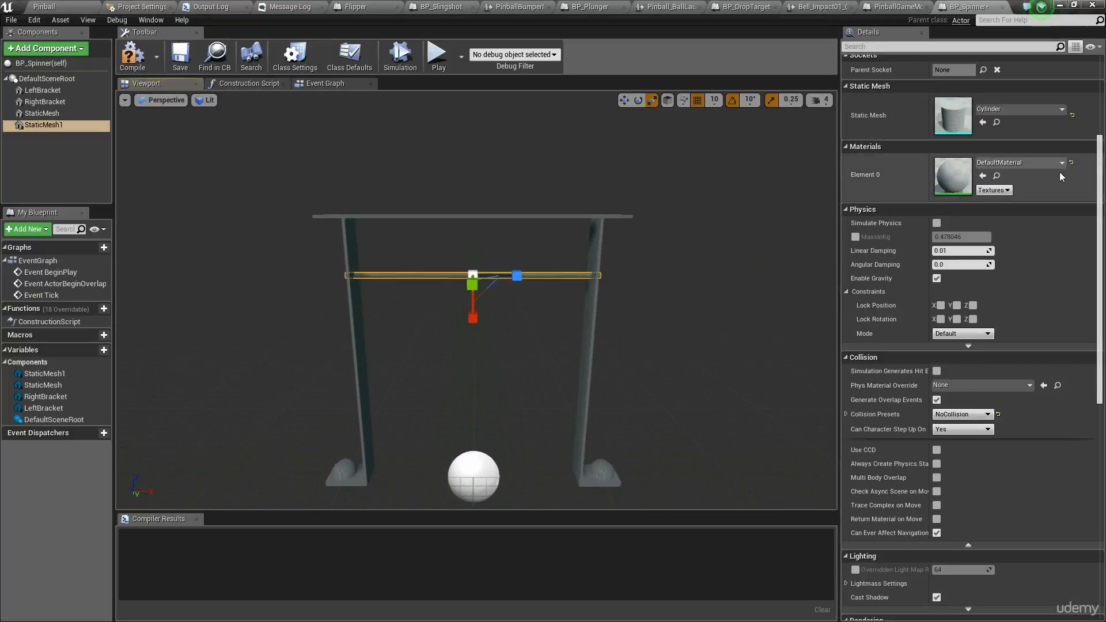
{"action": "left_click", "coordinate": [1023, 164]}
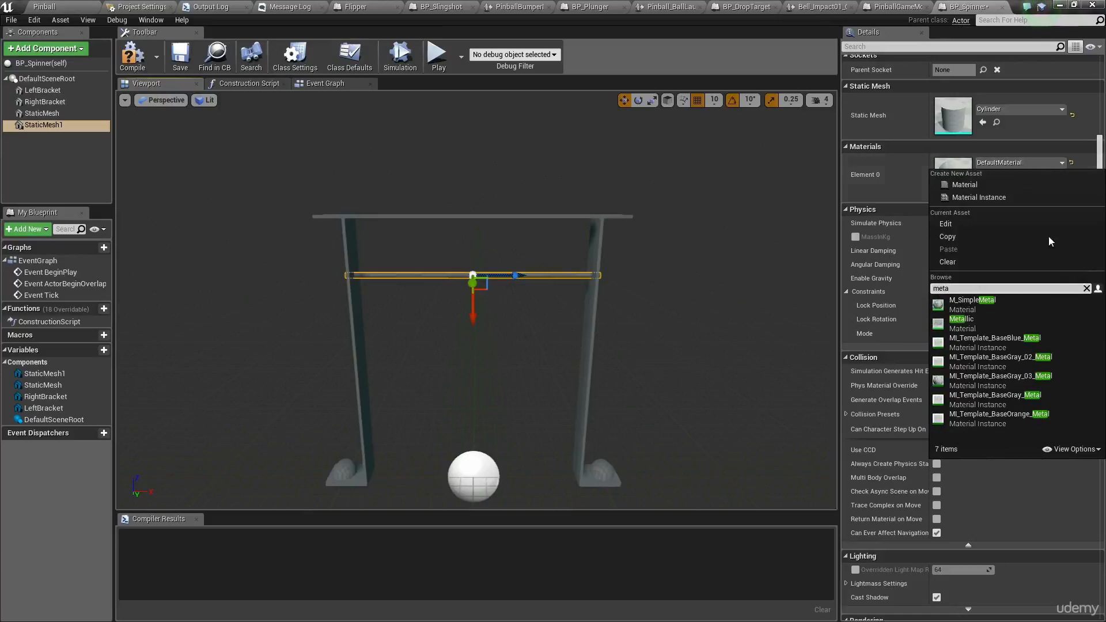
{"action": "left_click", "coordinate": [1003, 308]}
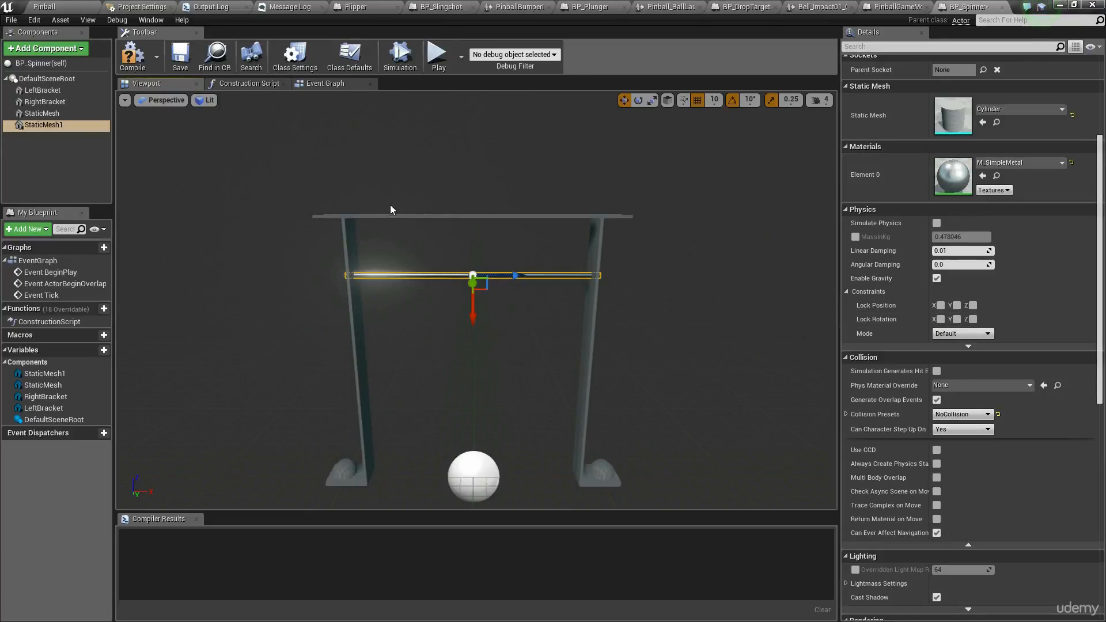
Open the SM_LBracket mesh asset and assign MI_SimplePlastic_Yellow to its M_Metal_Burnished_Steel material slot.
{"action": "left_click", "coordinate": [346, 248]}
{"action": "right_click_drag", "start_coordinate": [498, 373], "coordinate": [548, 397]}
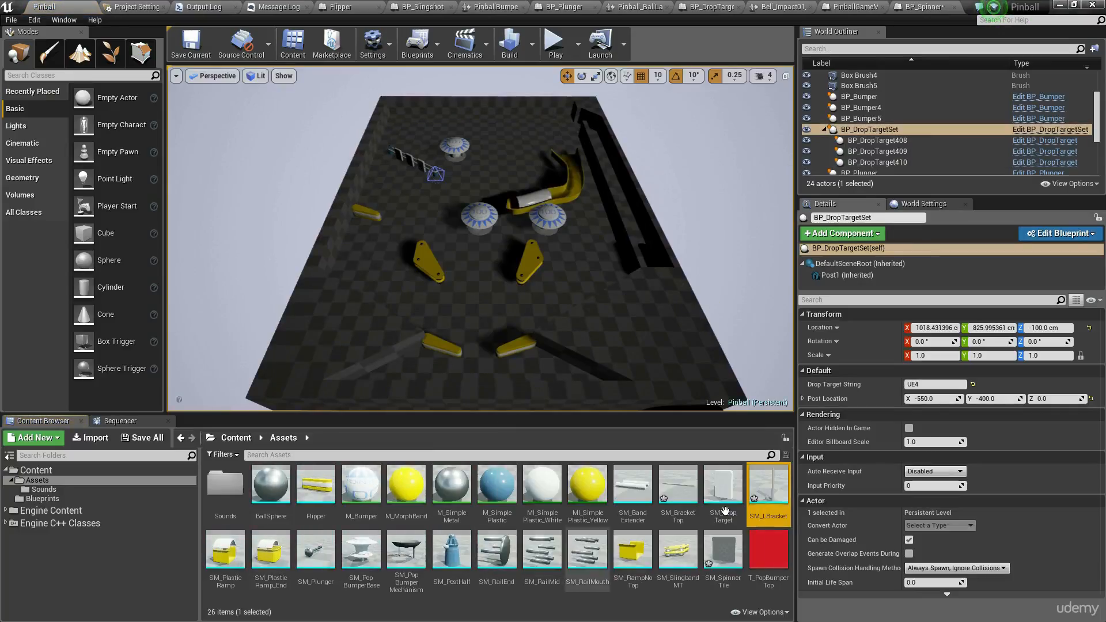
{"action": "double_click", "coordinate": [773, 482]}
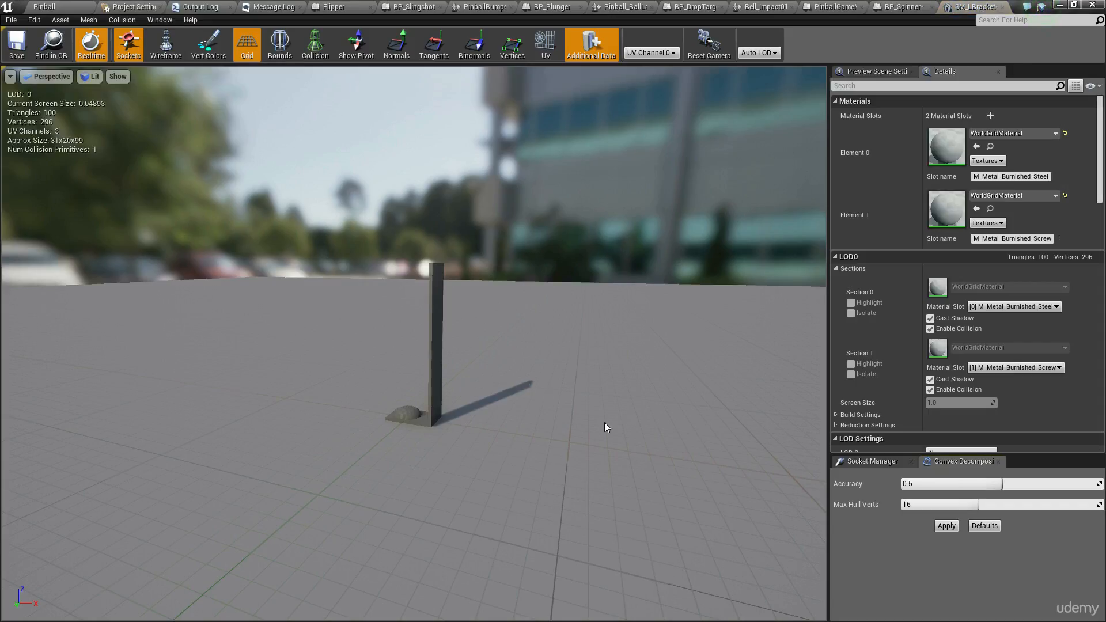
{"action": "left_click_drag", "start_coordinate": [604, 423], "coordinate": [631, 295]}
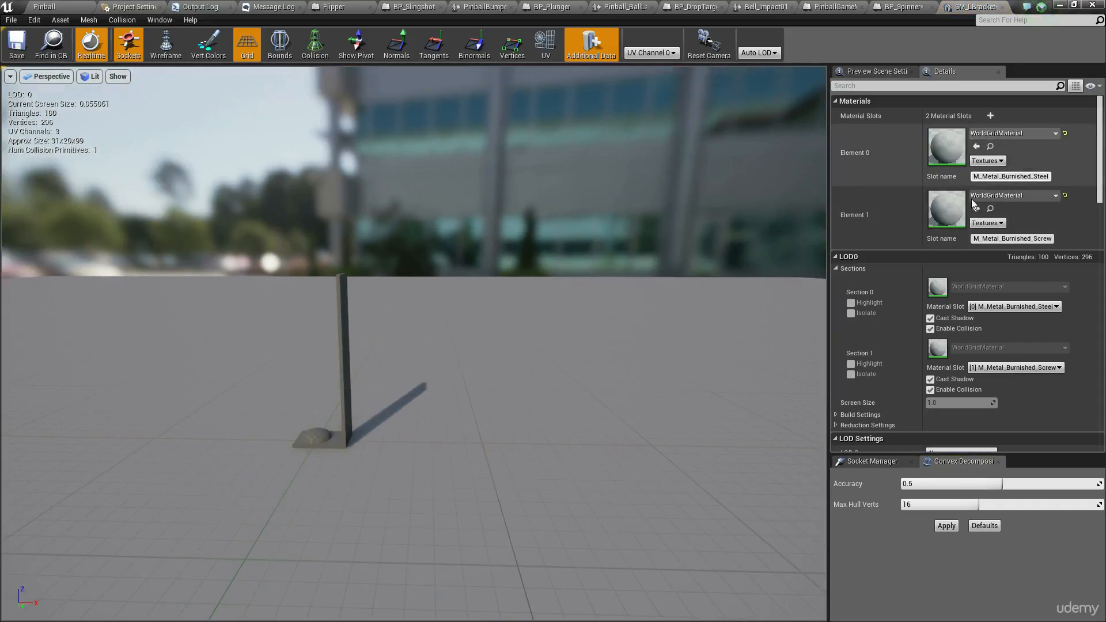
{"action": "left_click", "coordinate": [852, 304]}
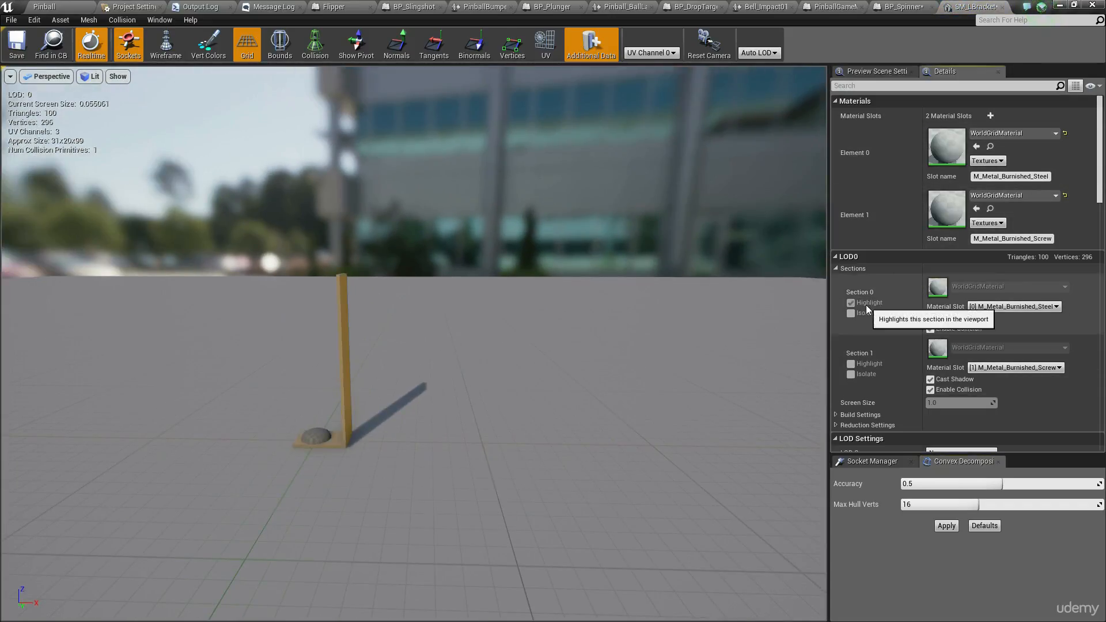
{"action": "left_click", "coordinate": [867, 305]}
{"action": "left_click", "coordinate": [1025, 134]}
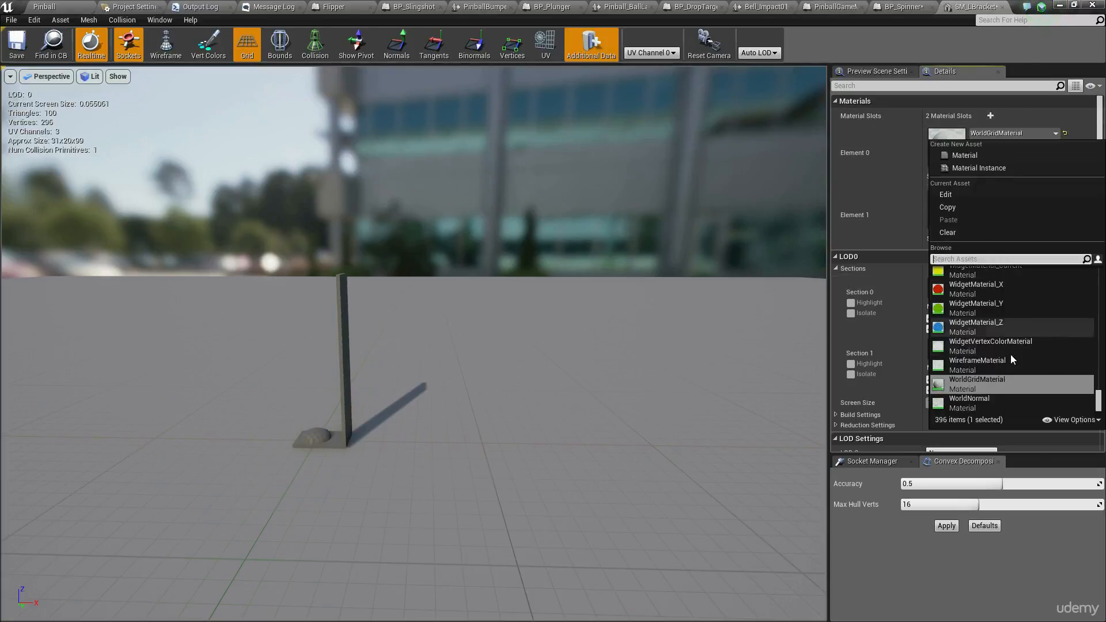
{"action": "type", "text": "yellow"}
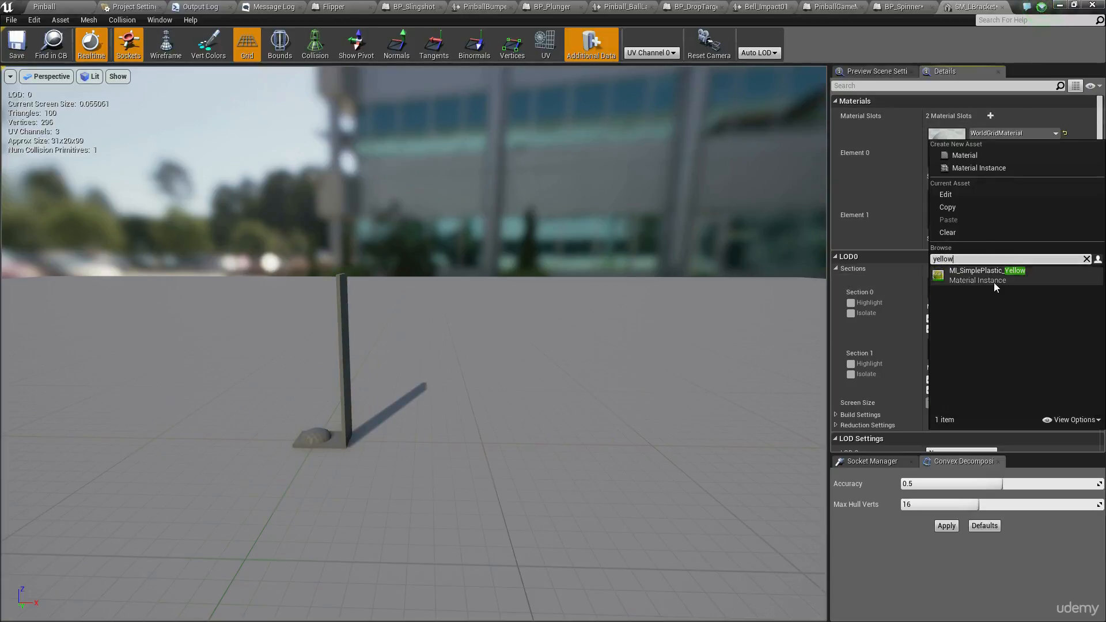
{"action": "left_click", "coordinate": [994, 280]}
{"action": "left_click_drag", "start_coordinate": [486, 378], "coordinate": [403, 372]}
Assign M_SimpleMetal to the bracket mesh's M_Metal_Burnished_Screw slot and close the mesh editor.
{"action": "left_click", "coordinate": [991, 196]}
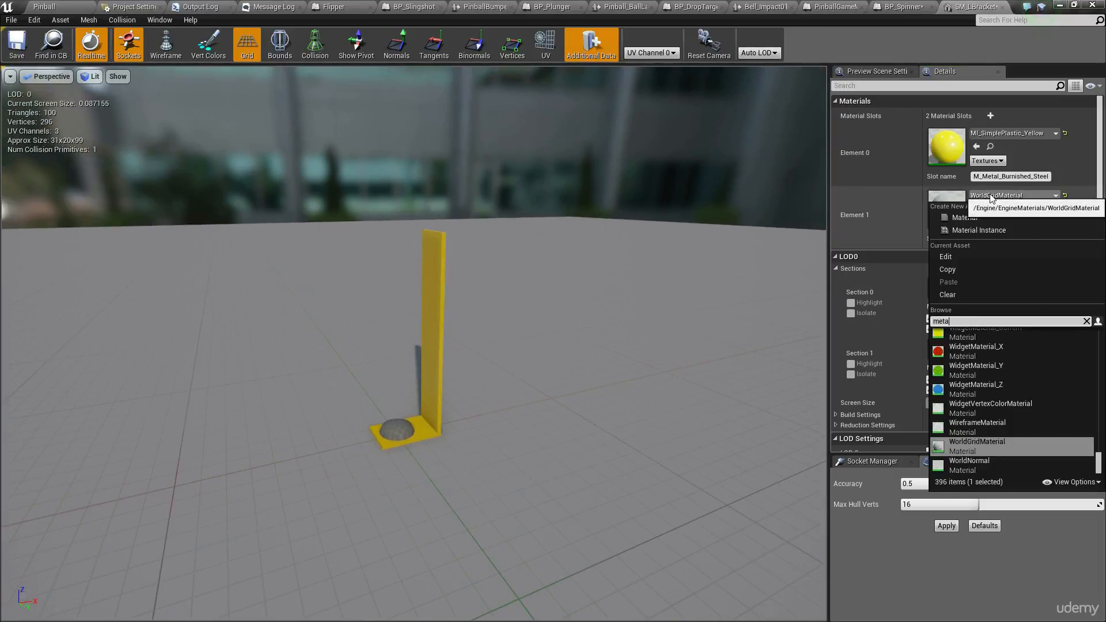
{"action": "type", "text": "meta"}
{"action": "left_click", "coordinate": [990, 341]}
{"action": "left_click_drag", "start_coordinate": [525, 312], "coordinate": [410, 268]}
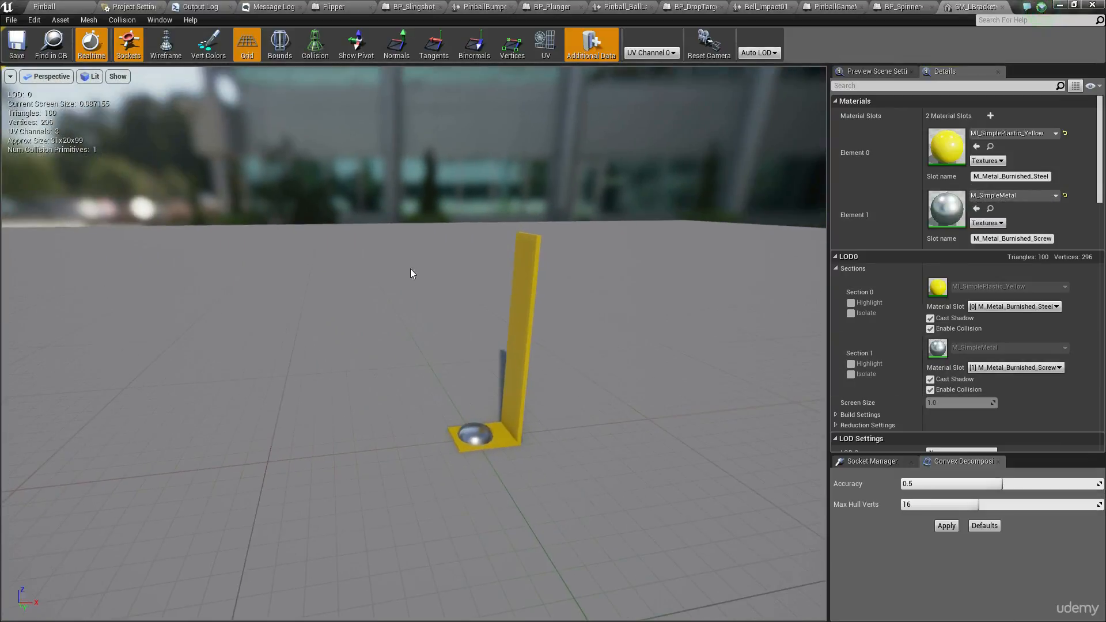
{"action": "left_click", "coordinate": [1001, 7]}
Open the SM_BracketTop mesh asset and assign MI_SimplePlastic_White to its material slot.
{"action": "left_click", "coordinate": [489, 169]}
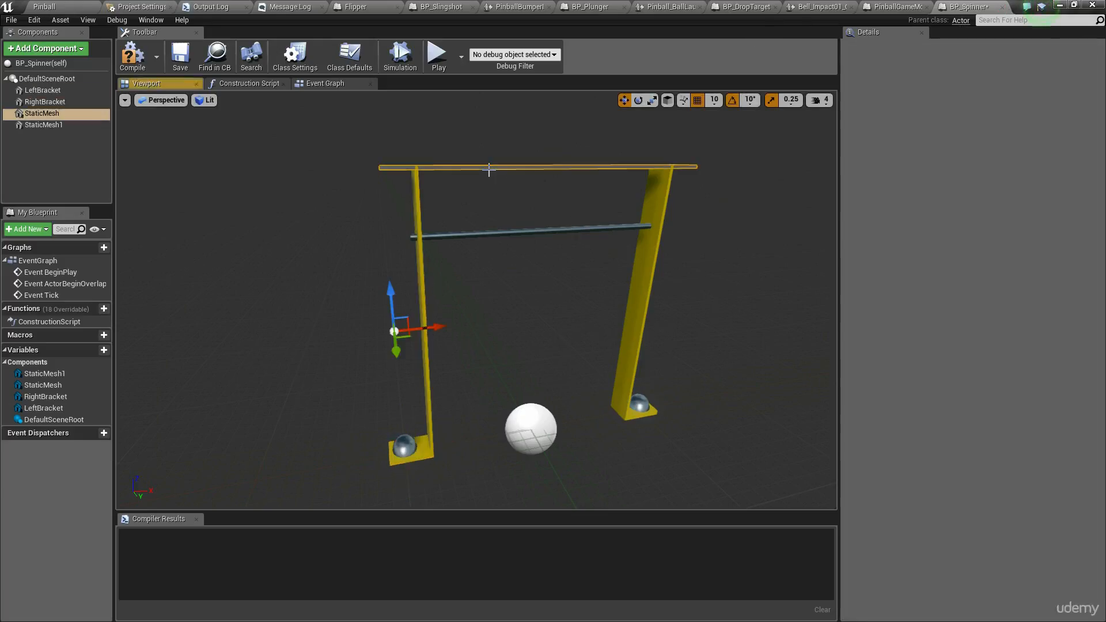
{"action": "left_click", "coordinate": [72, 4]}
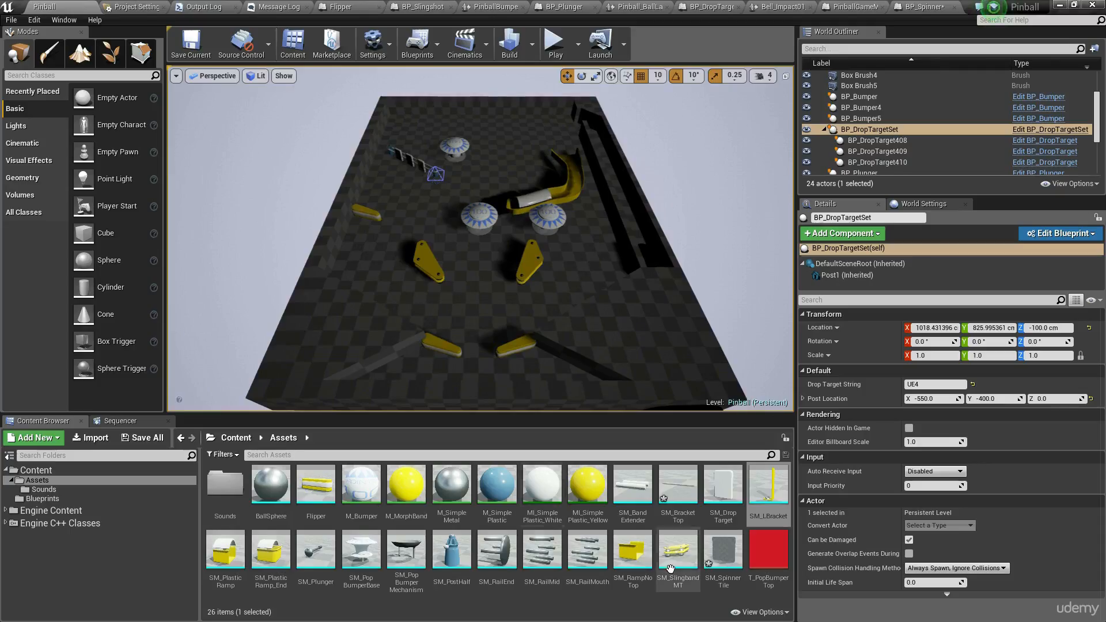
{"action": "double_click", "coordinate": [675, 492]}
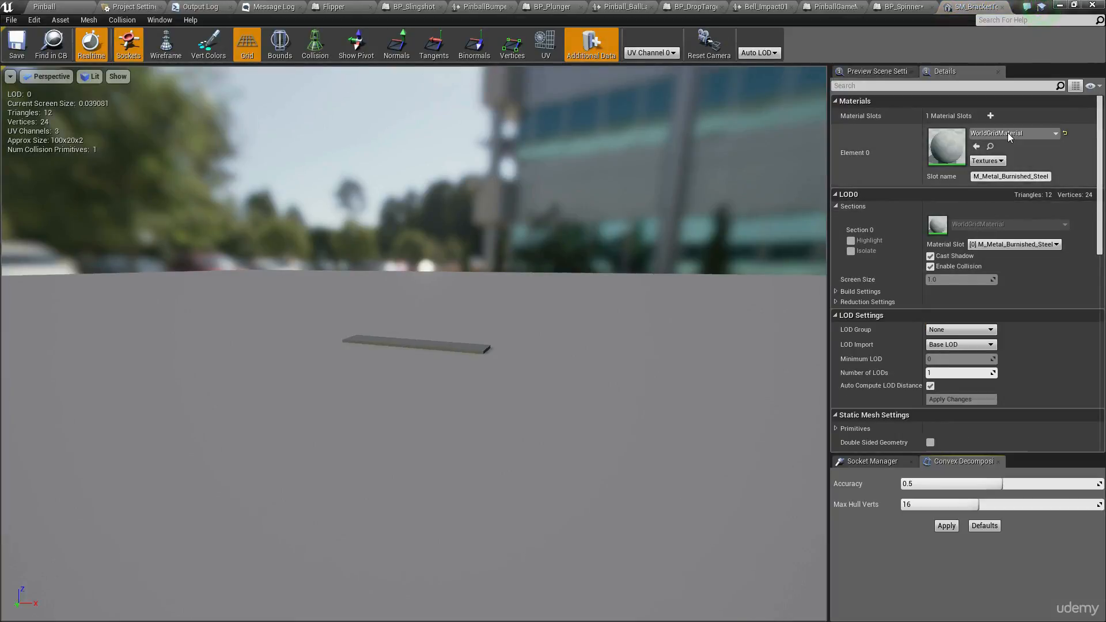
{"action": "left_click", "coordinate": [1008, 133]}
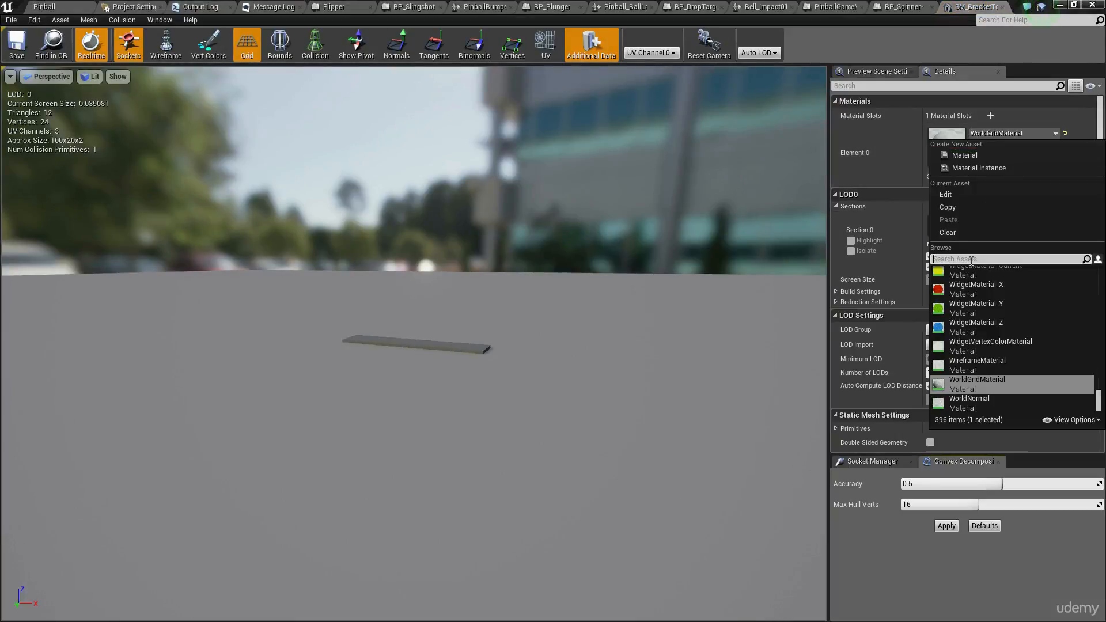
{"action": "type", "text": "y"}
{"action": "type", "text": "whit"}
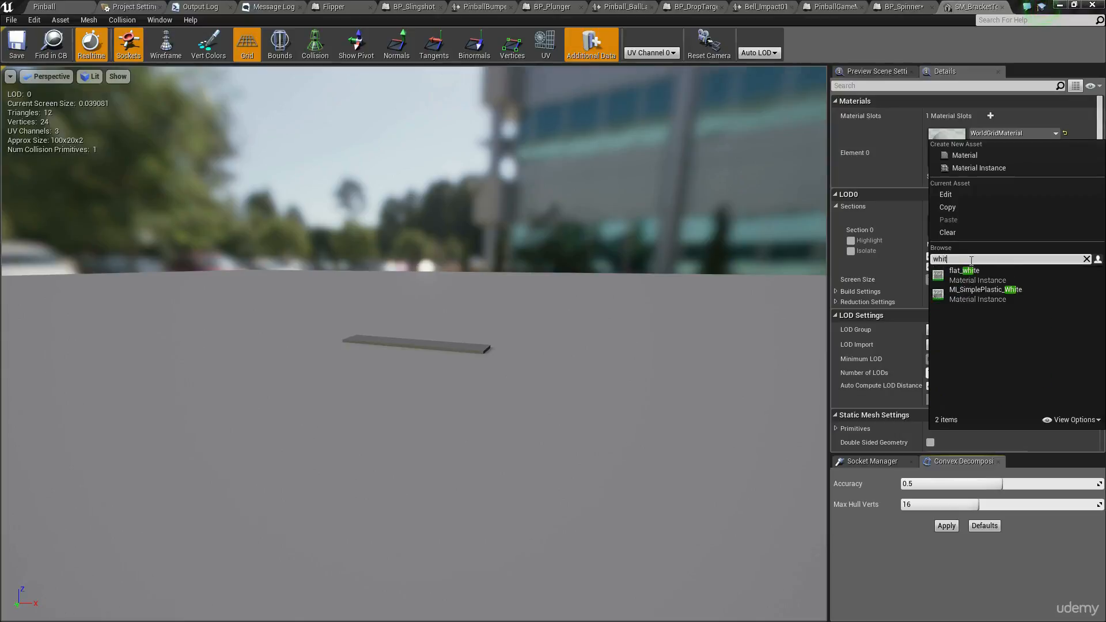
{"action": "left_click", "coordinate": [1005, 295]}
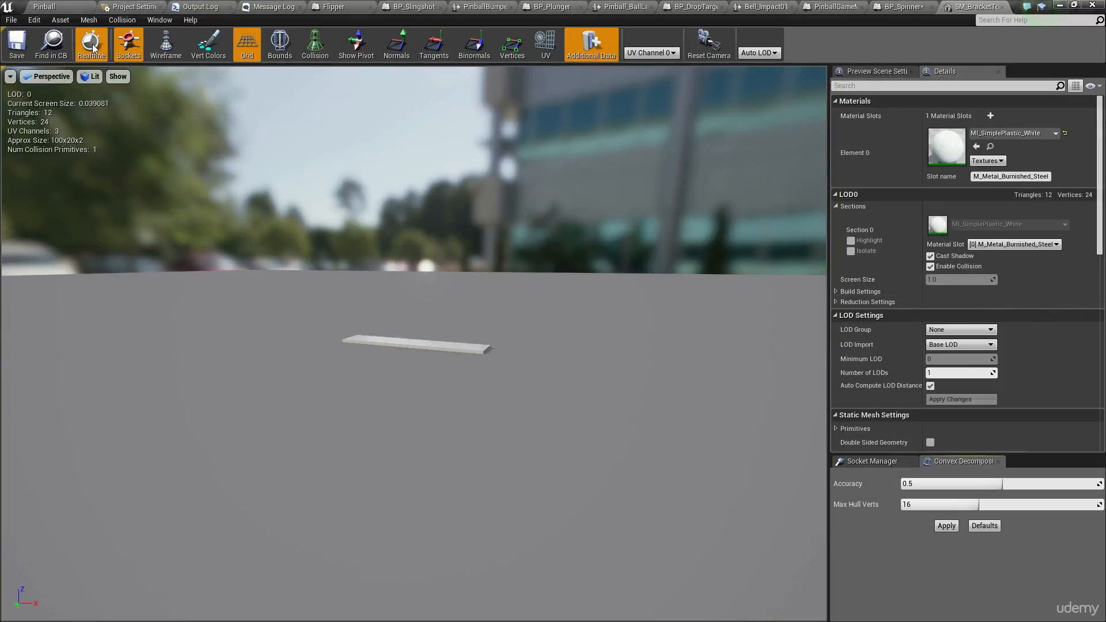
Return to BP_Spinner and set the top bracket's Z location to 102 cm.
{"action": "left_click", "coordinate": [923, 6]}
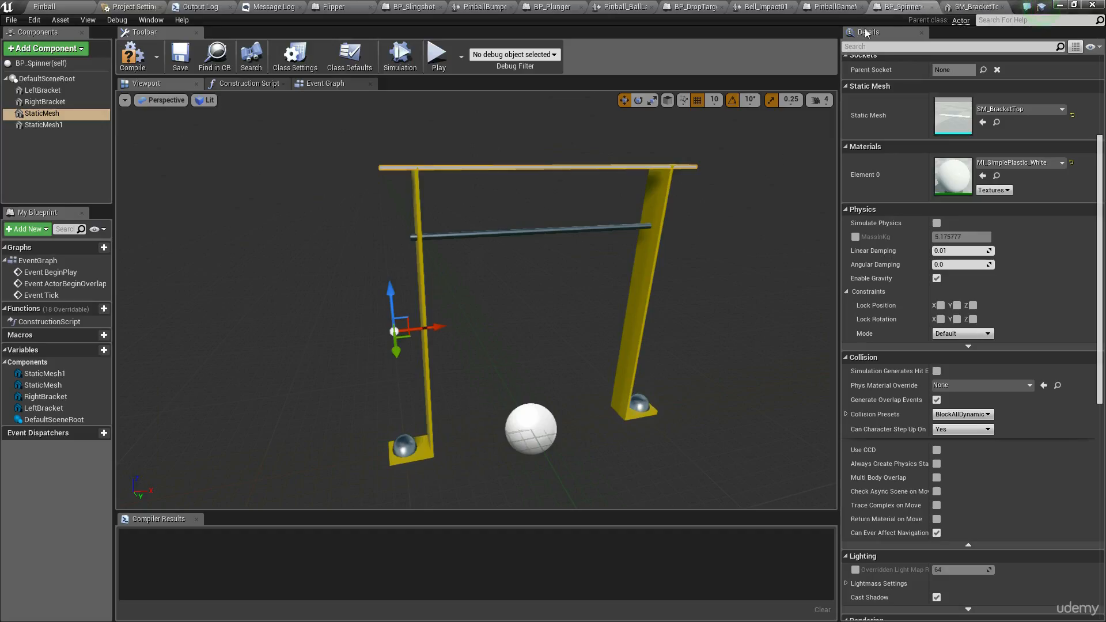
{"action": "mouse_move", "coordinate": [650, 320]}
{"action": "right_mouse_down"}
{"action": "mouse_move", "coordinate": [675, 363]}
{"action": "mouse_move", "coordinate": [649, 320]}
{"action": "mouse_move", "coordinate": [623, 346]}
{"action": "mouse_move", "coordinate": [649, 320]}
{"action": "right_mouse_up"}
{"action": "mouse_move", "coordinate": [531, 379]}
{"action": "right_mouse_down"}
{"action": "mouse_move", "coordinate": [582, 398]}
{"action": "mouse_move", "coordinate": [530, 378]}
{"action": "right_mouse_up"}
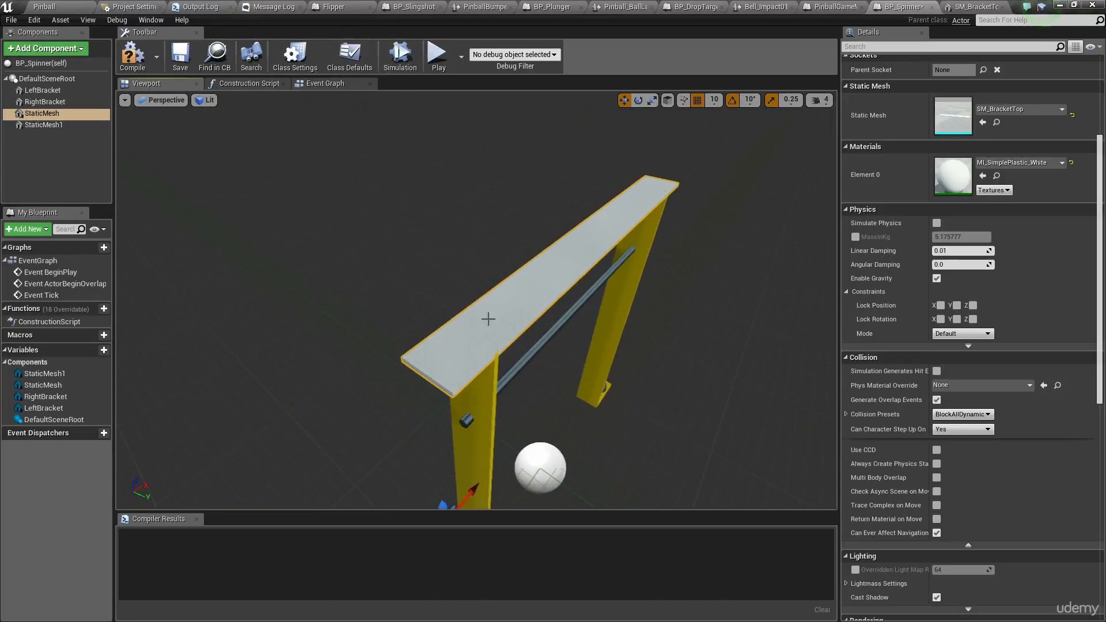
{"action": "mouse_move", "coordinate": [512, 308]}
{"action": "right_mouse_down"}
{"action": "mouse_move", "coordinate": [481, 259]}
{"action": "mouse_move", "coordinate": [510, 307]}
{"action": "right_mouse_up"}
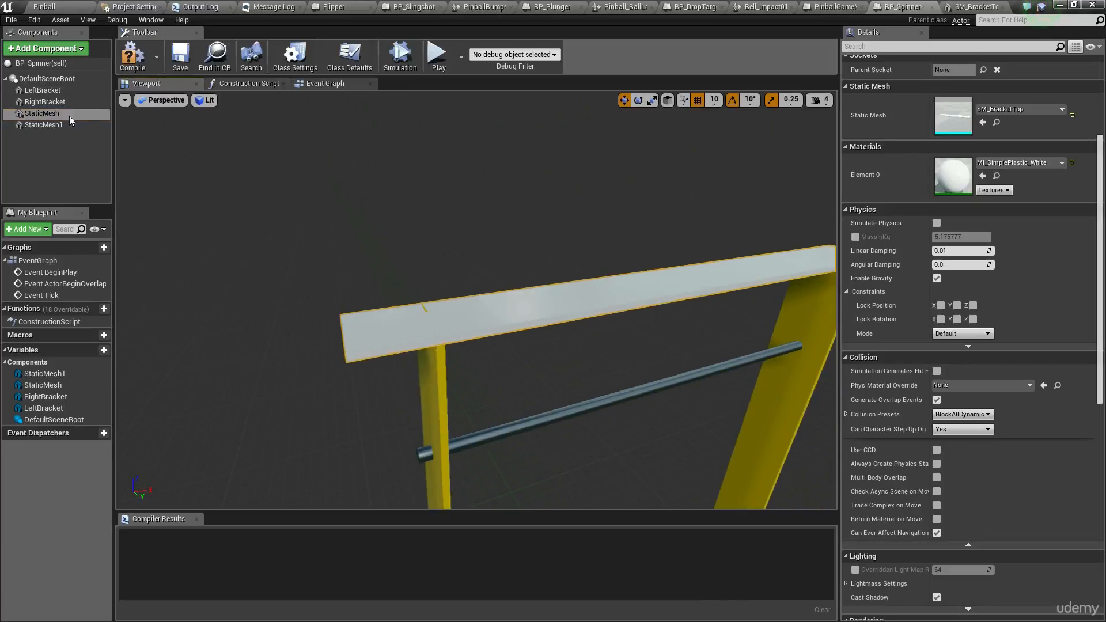
{"action": "scroll", "coordinate": [1060, 137], "scroll_direction": "up", "scroll_amount": 3}
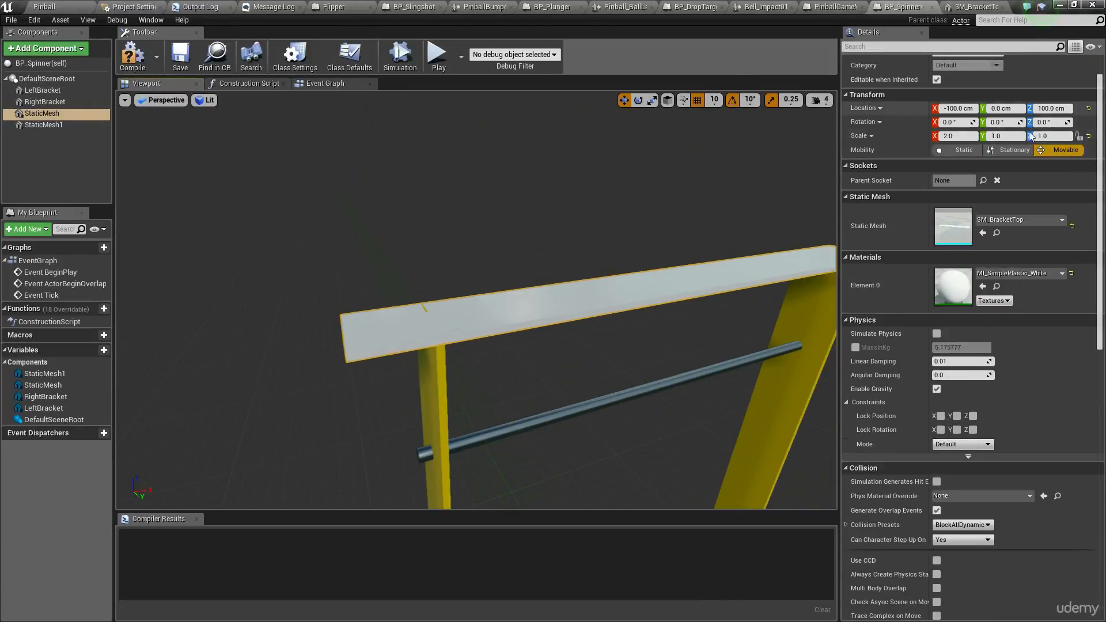
{"action": "scroll", "coordinate": [1063, 118], "scroll_direction": "up", "scroll_amount": 1}
{"action": "left_click", "coordinate": [1055, 127]}
{"action": "key", "text": "Home"}
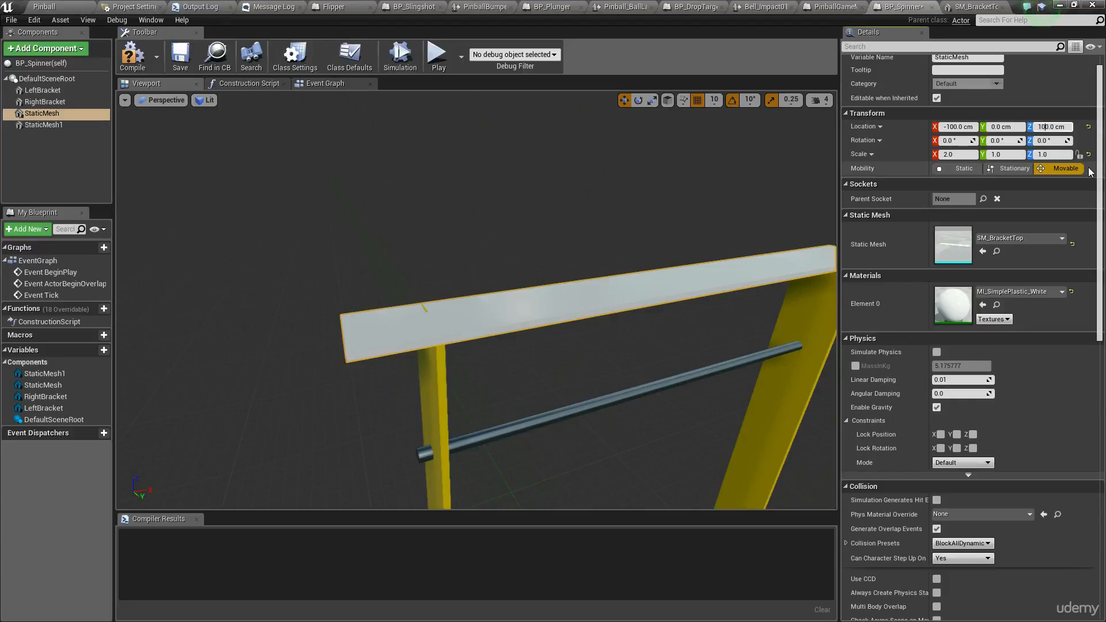
{"action": "key", "text": "BackSpace"}
{"action": "type", "text": "2"}
{"action": "key", "text": "Return"}
Rename the top bracket's StaticMesh component as TopBracket.
{"action": "right_click_drag", "start_coordinate": [546, 257], "coordinate": [522, 300]}
{"action": "key", "text": "s"}
{"action": "key", "text": "e"}
{"action": "key", "text": "w"}
{"action": "key", "text": "s"}
{"action": "mouse_move", "coordinate": [370, 204]}
{"action": "right_mouse_down"}
{"action": "mouse_move", "coordinate": [438, 201]}
{"action": "mouse_move", "coordinate": [370, 204]}
{"action": "right_mouse_up"}
{"action": "key", "text": "d"}
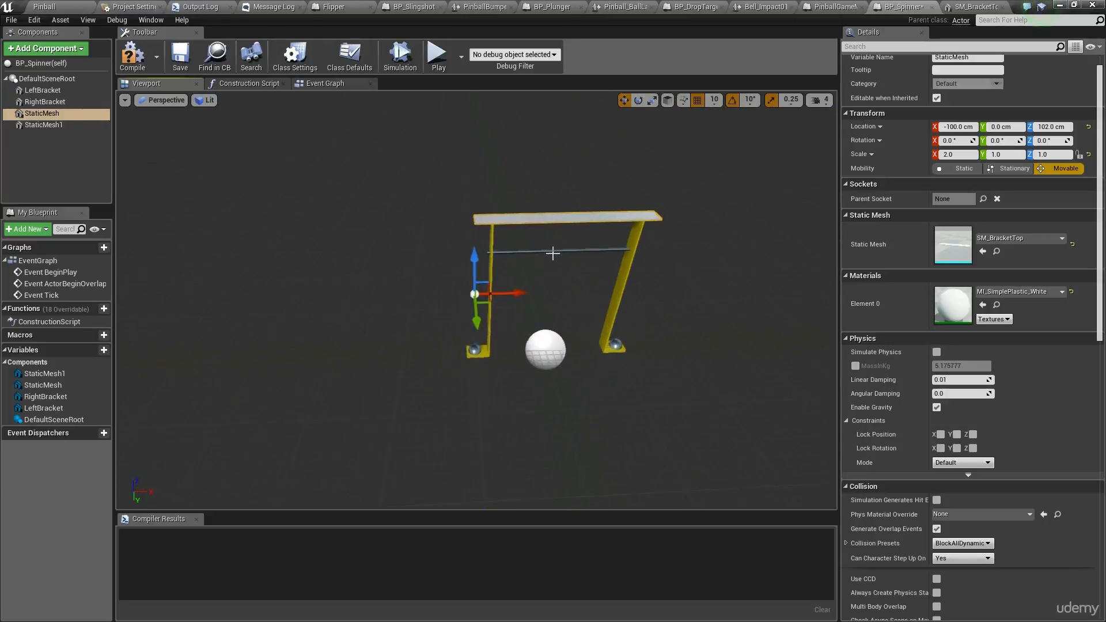
{"action": "left_click", "coordinate": [48, 153]}
{"action": "double_click", "coordinate": [46, 114]}
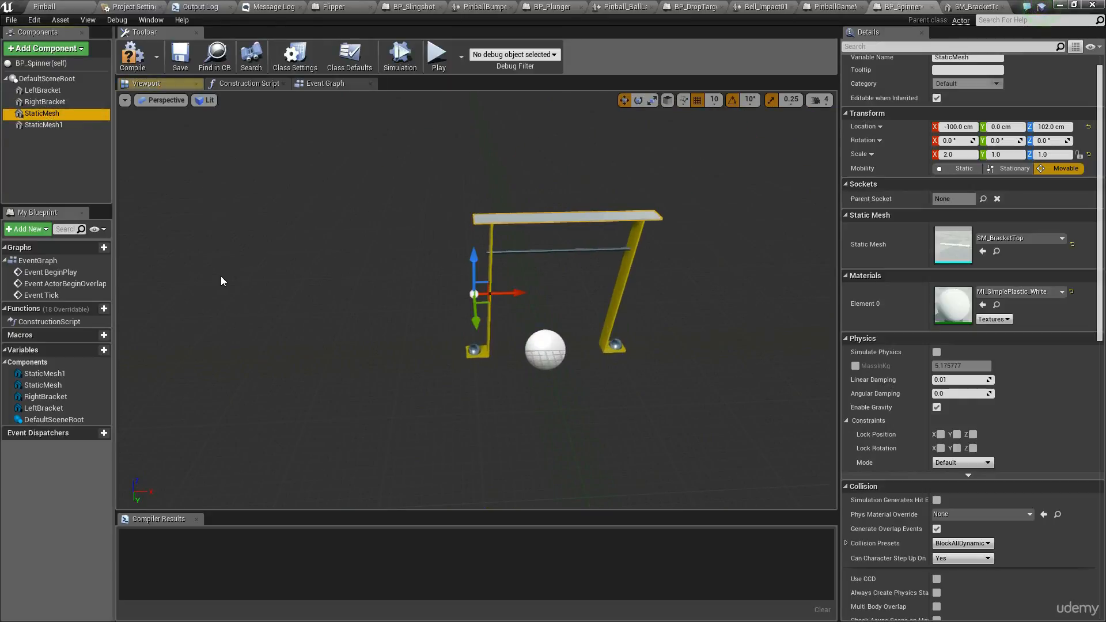
{"action": "key", "text": "F2"}
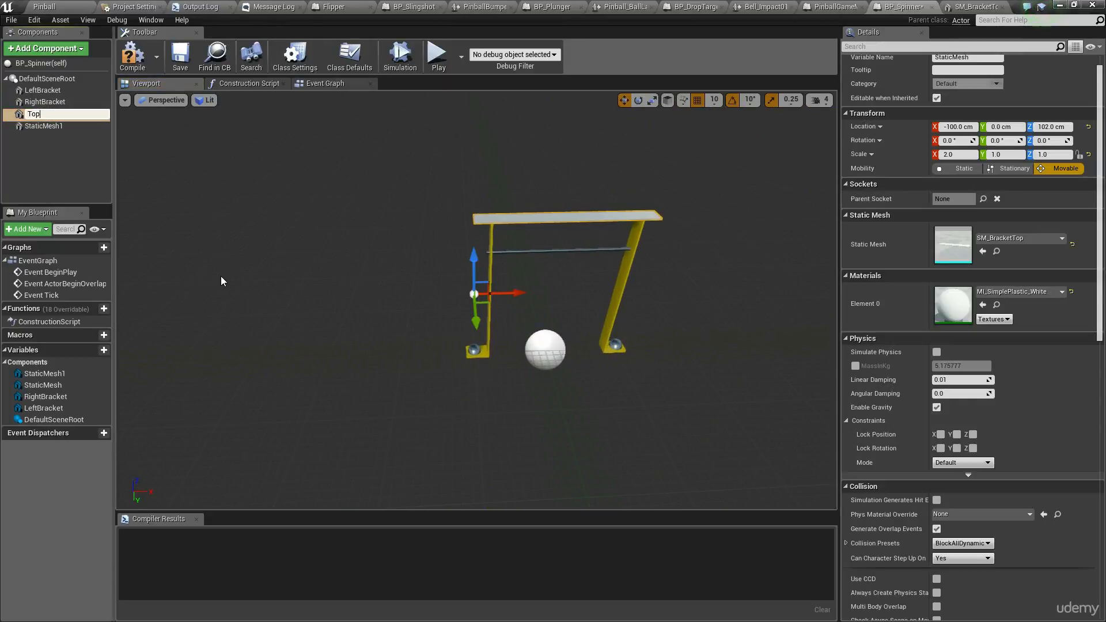
{"action": "type", "text": "TopBracket"}
{"action": "key", "text": "Return"}
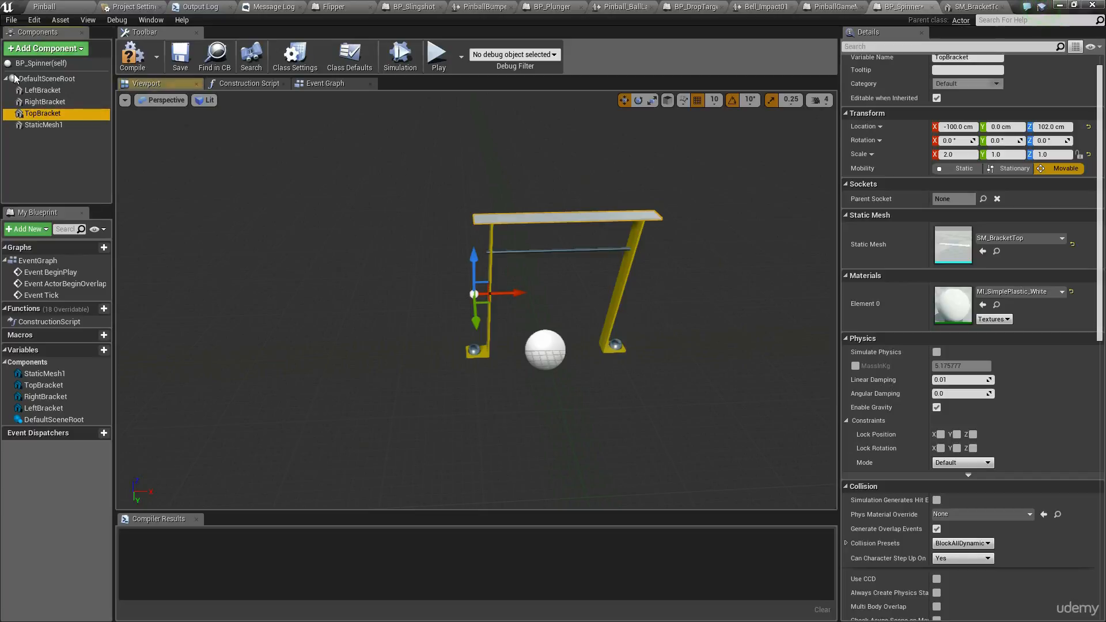
Rename the rod's StaticMesh1 component as Cylinder.
{"action": "key", "text": "Down"}
{"action": "key", "text": "F2"}
{"action": "key", "text": "BackSpace"}
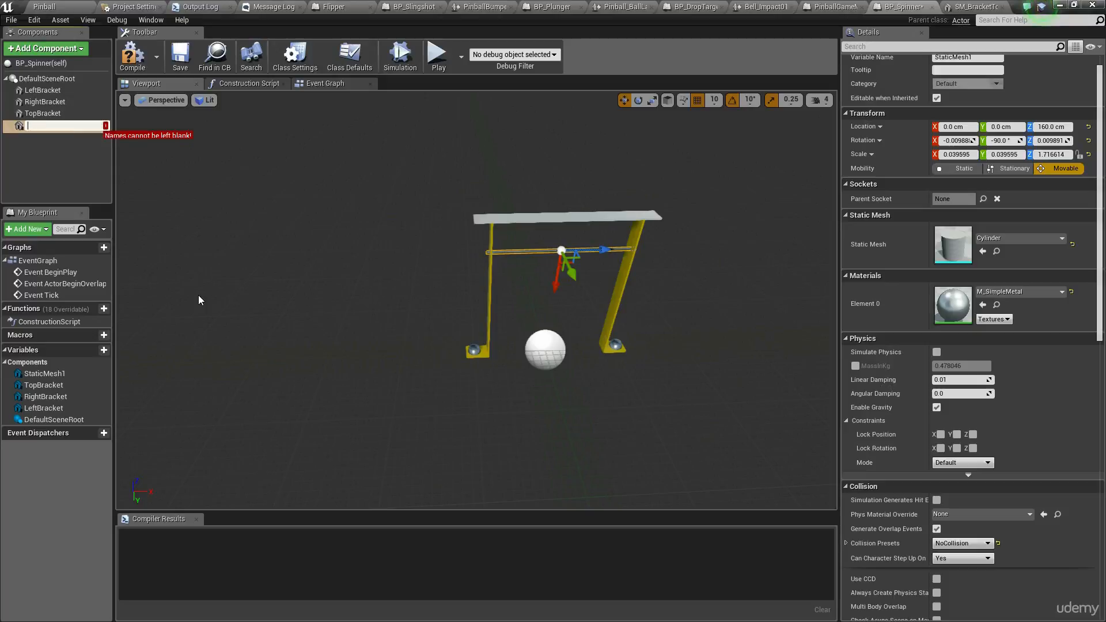
{"action": "type", "text": "Cylinder"}
{"action": "key", "text": "Return"}
{"action": "left_click", "coordinate": [57, 179]}
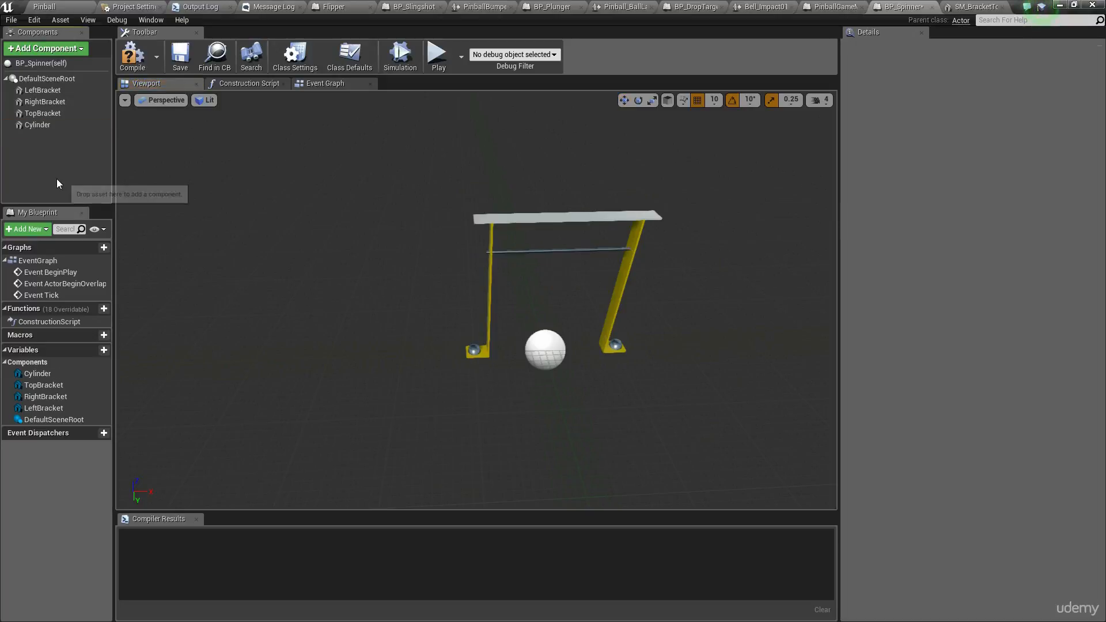
Add a new Static Mesh component to the blueprint and name it Spinner.
{"action": "left_click", "coordinate": [78, 49]}
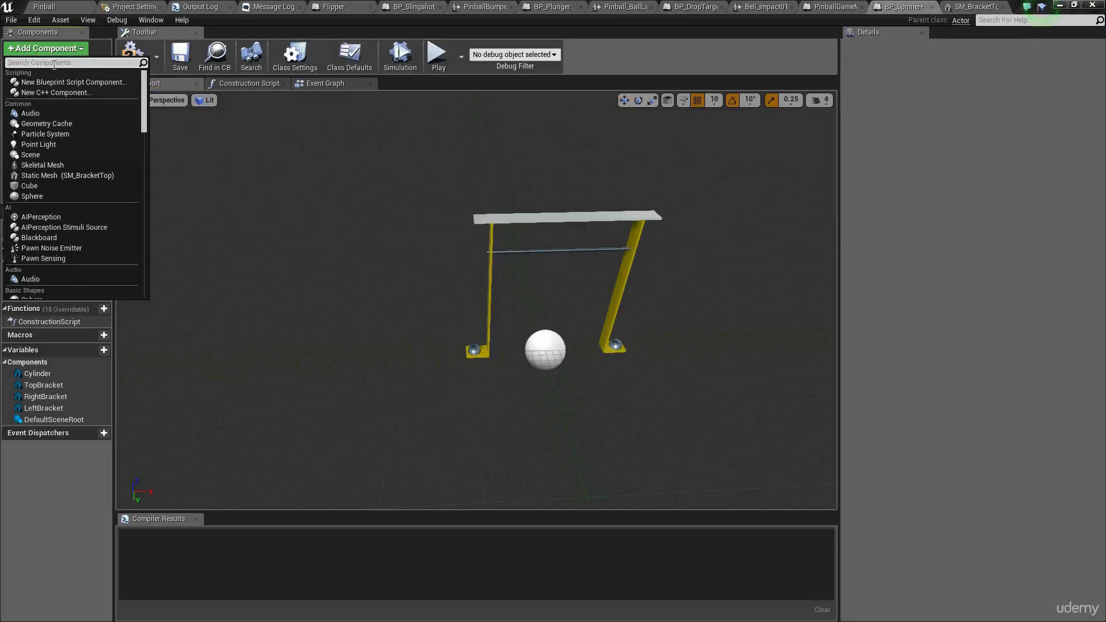
{"action": "type", "text": "static"}
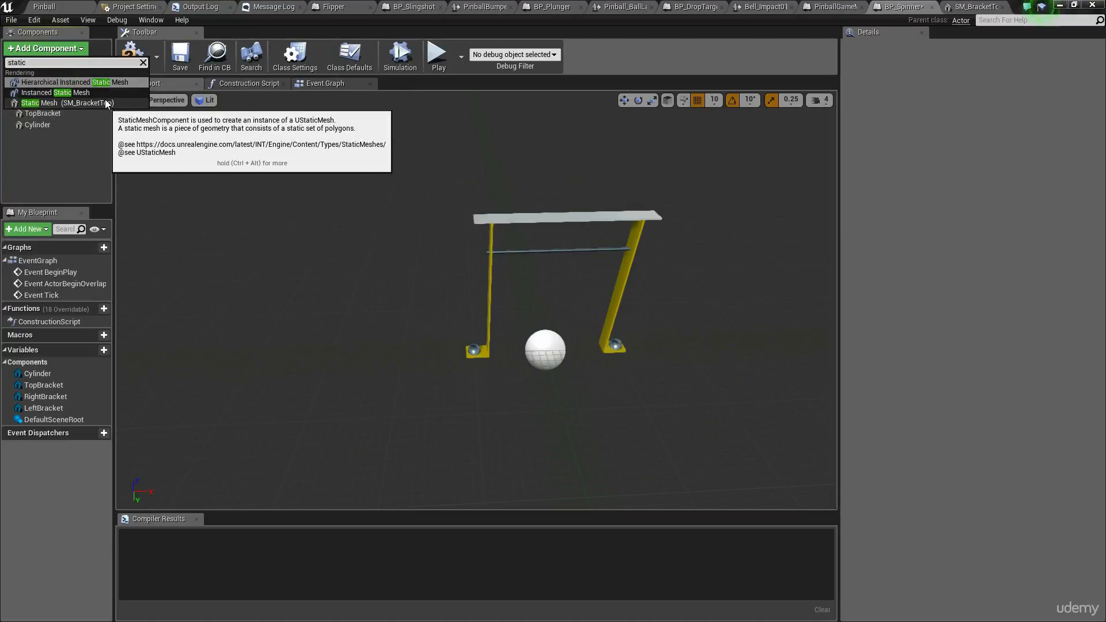
{"action": "left_click", "coordinate": [107, 104]}
{"action": "type", "text": "Spinner"}
{"action": "key", "text": "Return"}
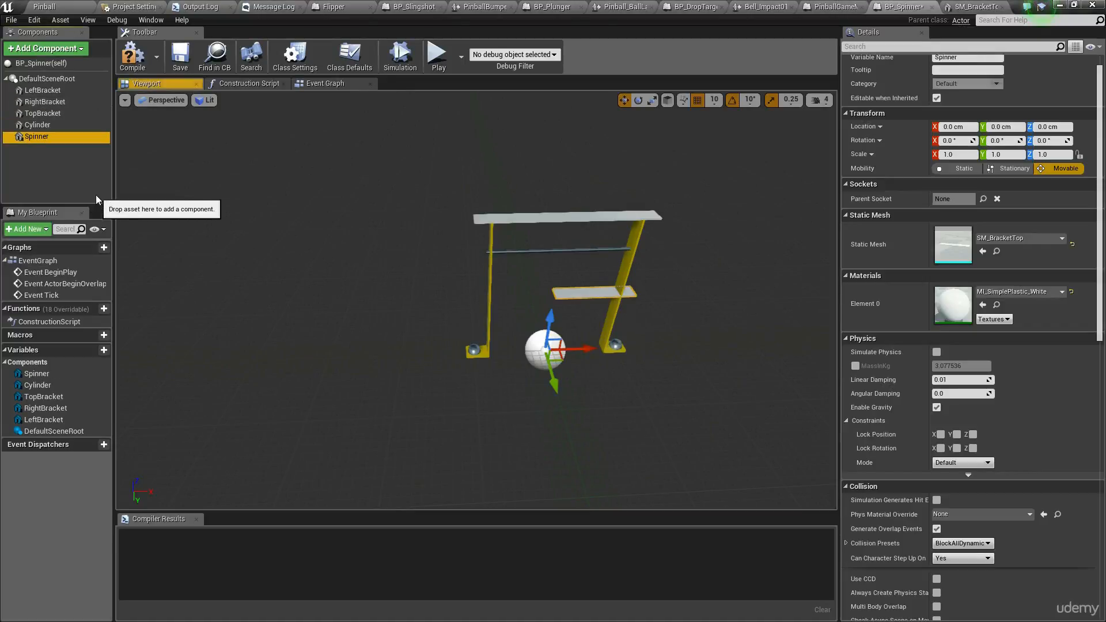
Assign the SM_SpinnerTile mesh to the Spinner component.
{"action": "left_click", "coordinate": [1003, 237]}
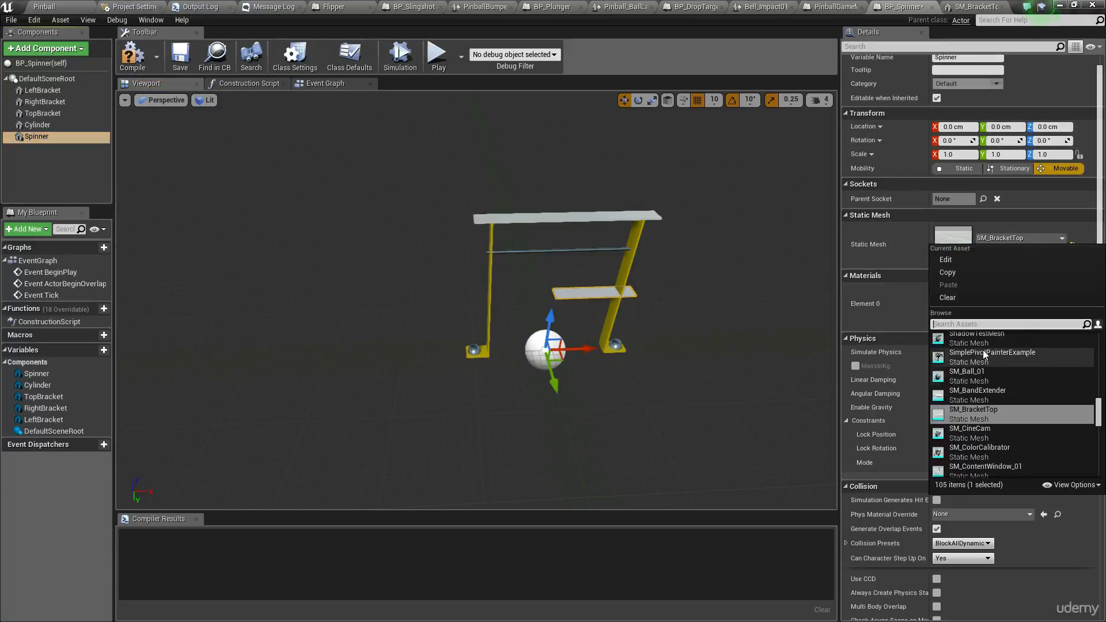
{"action": "type", "text": "spinner"}
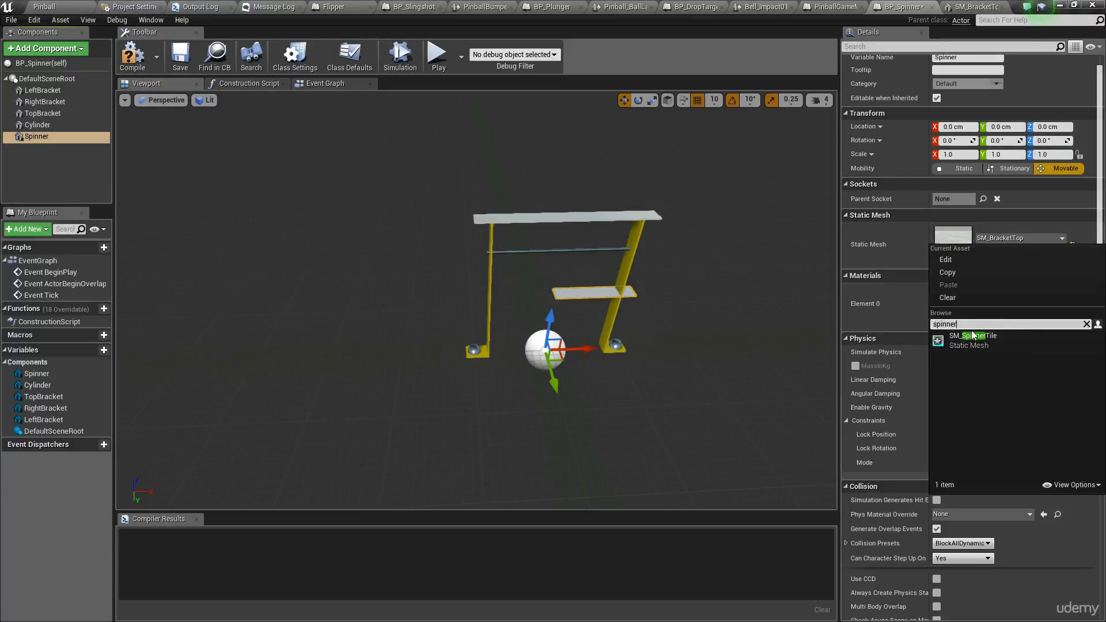
{"action": "left_click", "coordinate": [987, 341]}
Raise the Spinner tile between the side brackets to a Z location of 90 cm.
{"action": "right_click_drag", "start_coordinate": [662, 346], "coordinate": [459, 330]}
{"action": "left_click_drag", "start_coordinate": [485, 372], "coordinate": [473, 292]}
{"action": "right_click_drag", "start_coordinate": [472, 291], "coordinate": [484, 346]}
{"action": "mouse_move", "coordinate": [628, 344]}
{"action": "right_mouse_down"}
{"action": "mouse_move", "coordinate": [576, 340]}
{"action": "mouse_move", "coordinate": [628, 344]}
{"action": "right_mouse_up"}
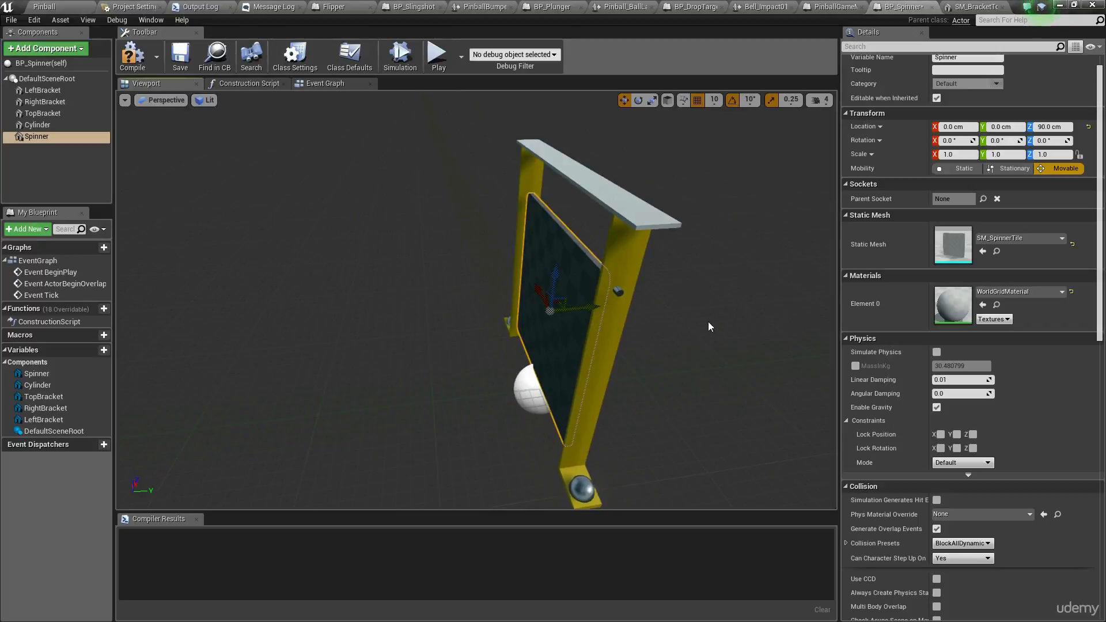
{"action": "right_click_drag", "start_coordinate": [718, 275], "coordinate": [564, 279]}
{"action": "right_click_drag", "start_coordinate": [623, 366], "coordinate": [832, 357]}
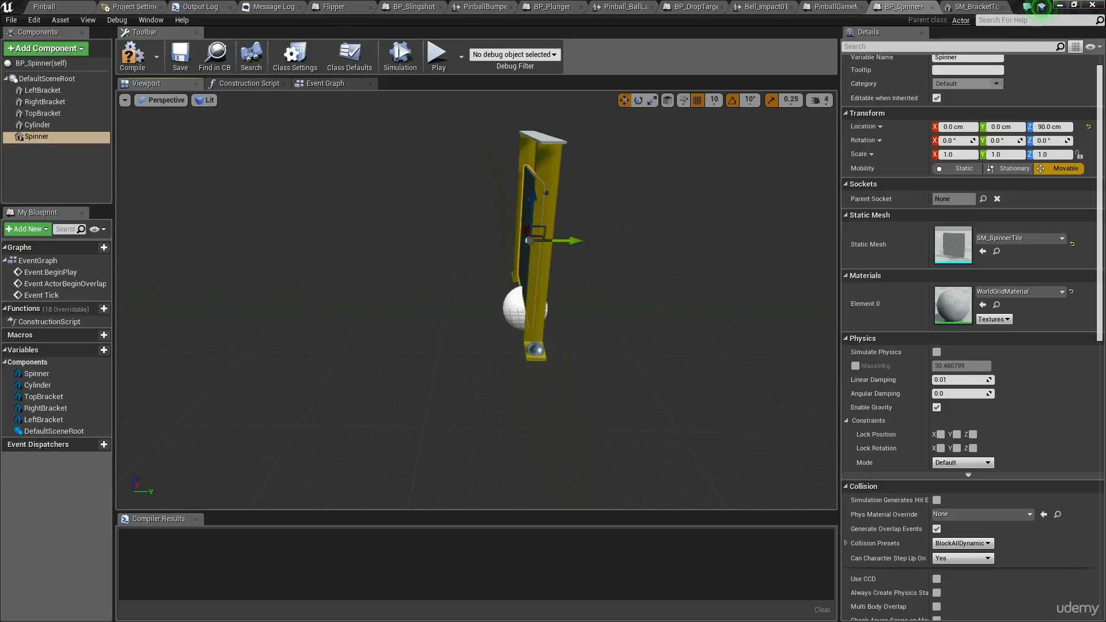
{"action": "right_click_drag", "start_coordinate": [647, 297], "coordinate": [724, 293]}
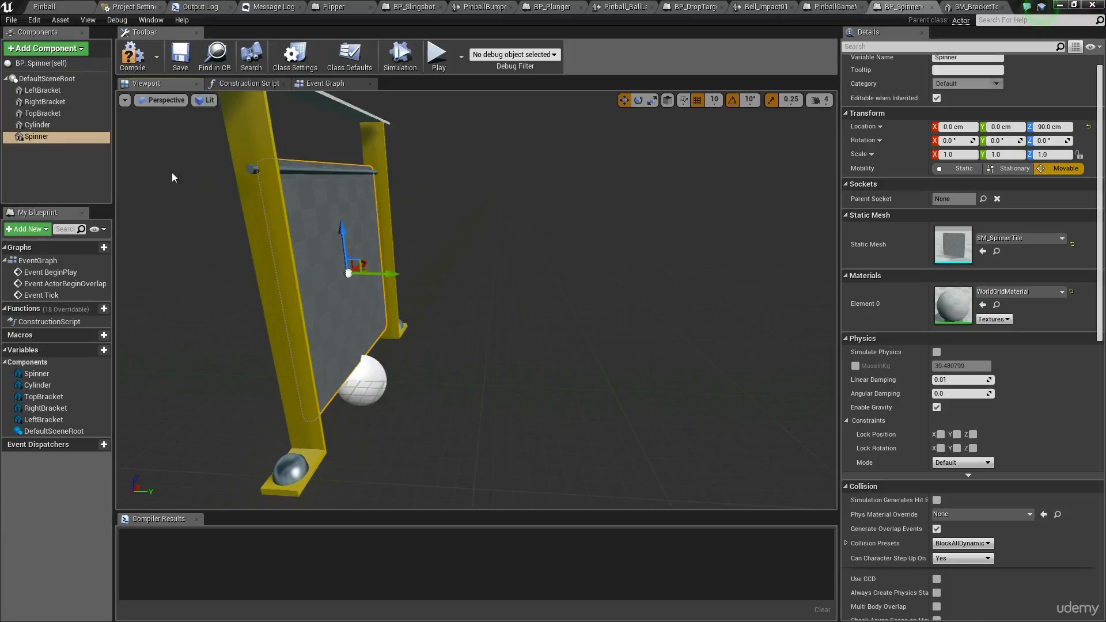
Add a Physics Constraint component to the blueprint, keeping its default name.
{"action": "left_click", "coordinate": [46, 49]}
{"action": "type", "text": "physics"}
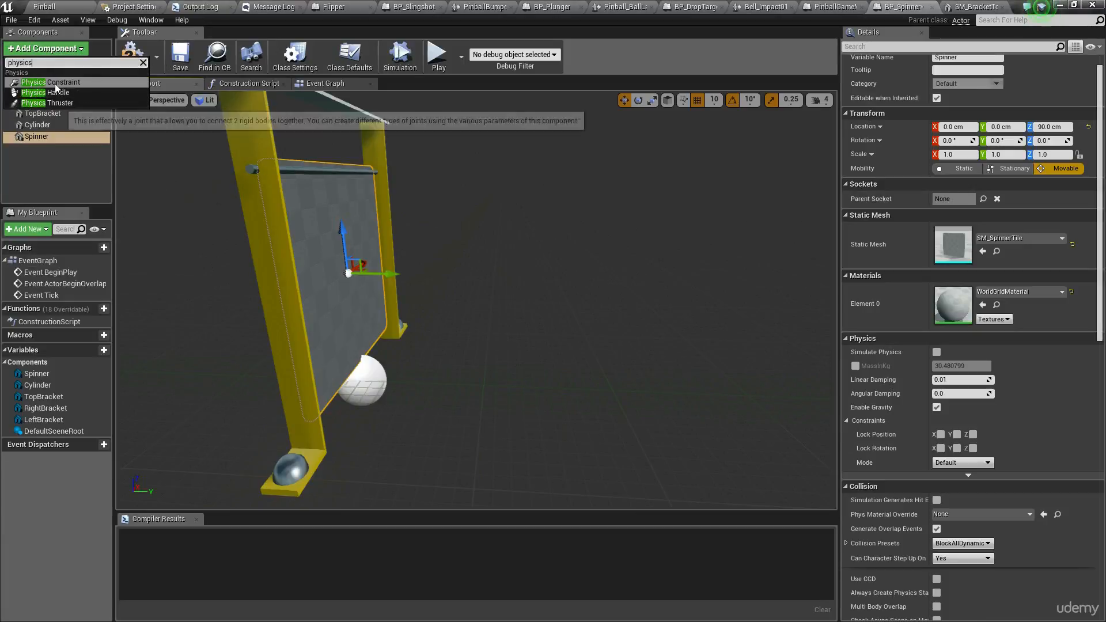
{"action": "left_click", "coordinate": [56, 84]}
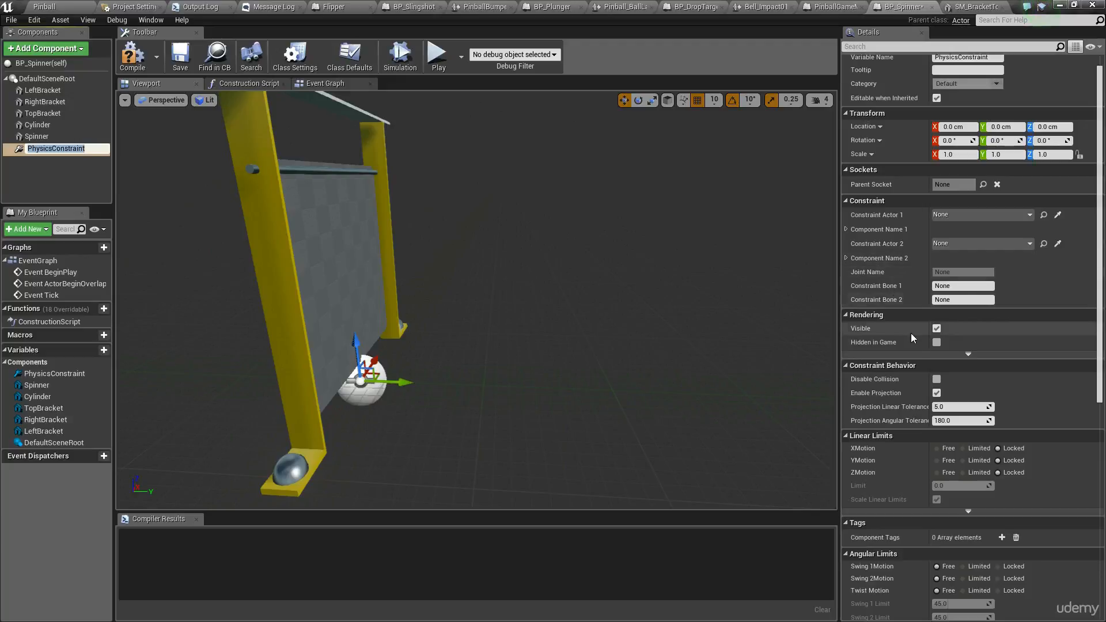
{"action": "scroll", "coordinate": [911, 333], "scroll_direction": "down", "scroll_amount": 4}
{"action": "scroll", "coordinate": [924, 326], "scroll_direction": "up", "scroll_amount": 4}
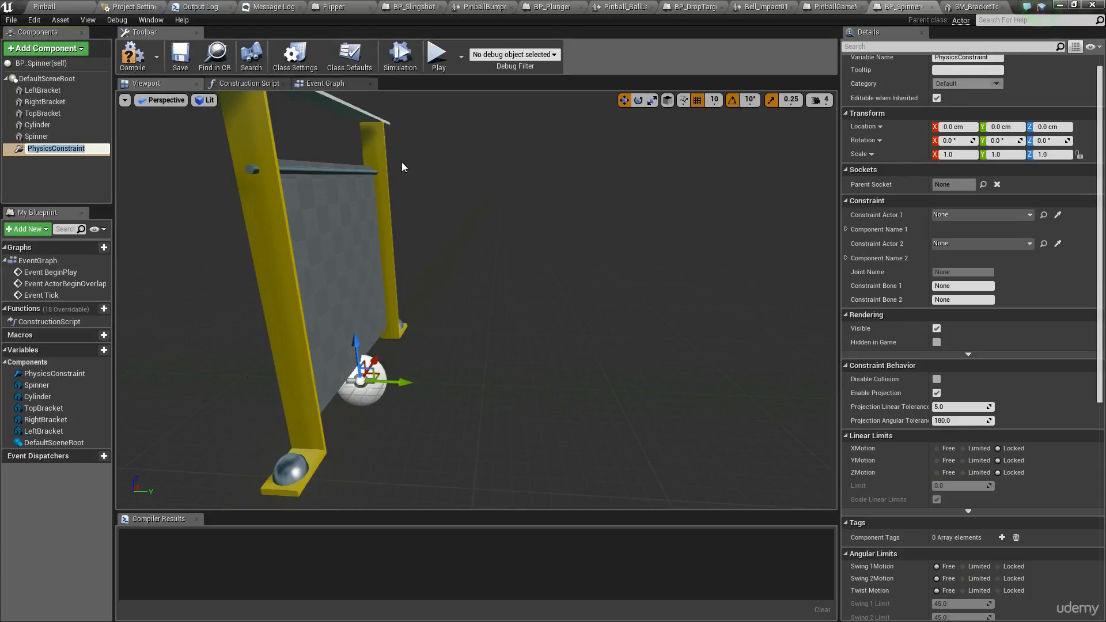
Raise the physics constraint to the axle rod at a Z location of 160 cm.
{"action": "right_click_drag", "start_coordinate": [552, 353], "coordinate": [525, 340]}
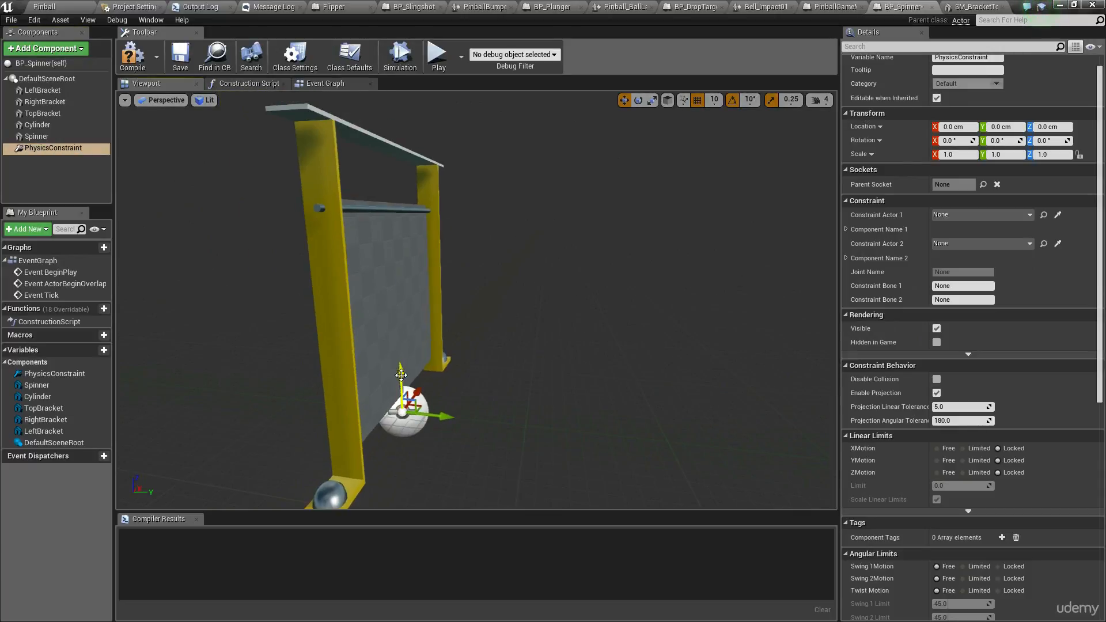
{"action": "left_click_drag", "start_coordinate": [401, 375], "coordinate": [409, 167]}
{"action": "right_click_drag", "start_coordinate": [407, 155], "coordinate": [404, 208]}
{"action": "right_click_drag", "start_coordinate": [430, 198], "coordinate": [430, 198]}
{"action": "right_click_drag", "start_coordinate": [405, 344], "coordinate": [450, 349]}
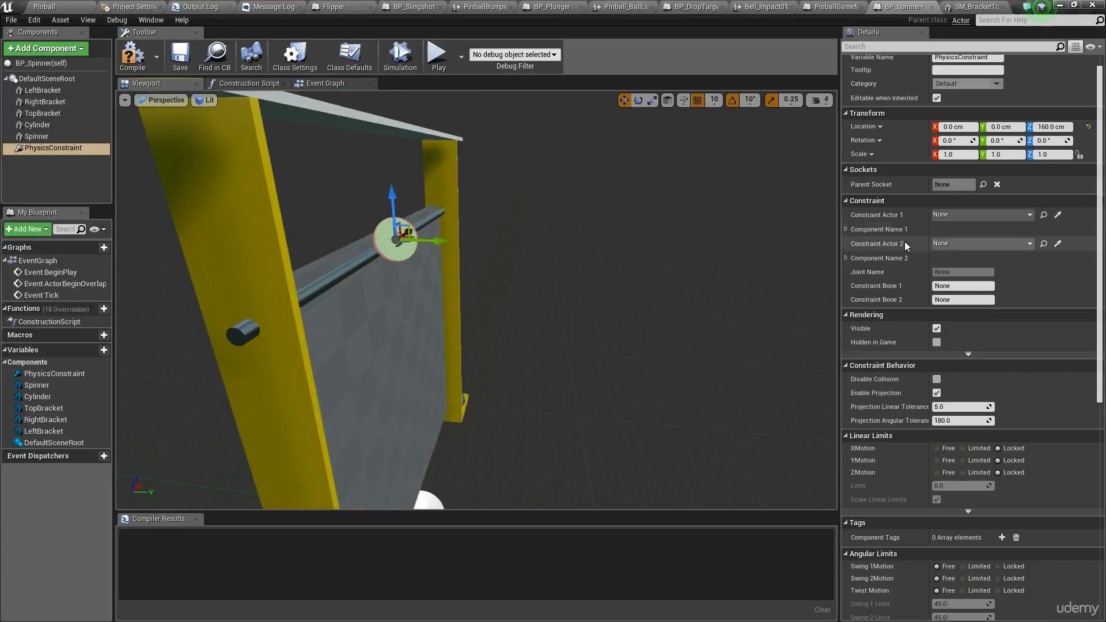
Set the physics constraint's second component name to Spinner.
{"action": "left_click", "coordinate": [846, 258]}
{"action": "left_click", "coordinate": [965, 273]}
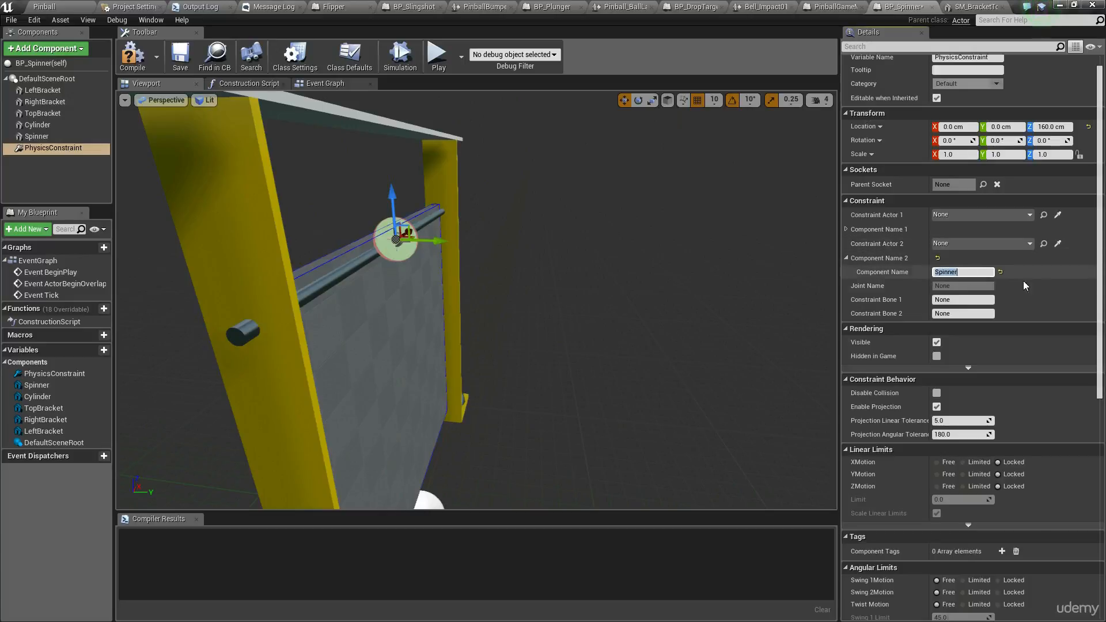
{"action": "left_click_drag", "start_coordinate": [397, 138], "coordinate": [367, 154], "text": "alt"}
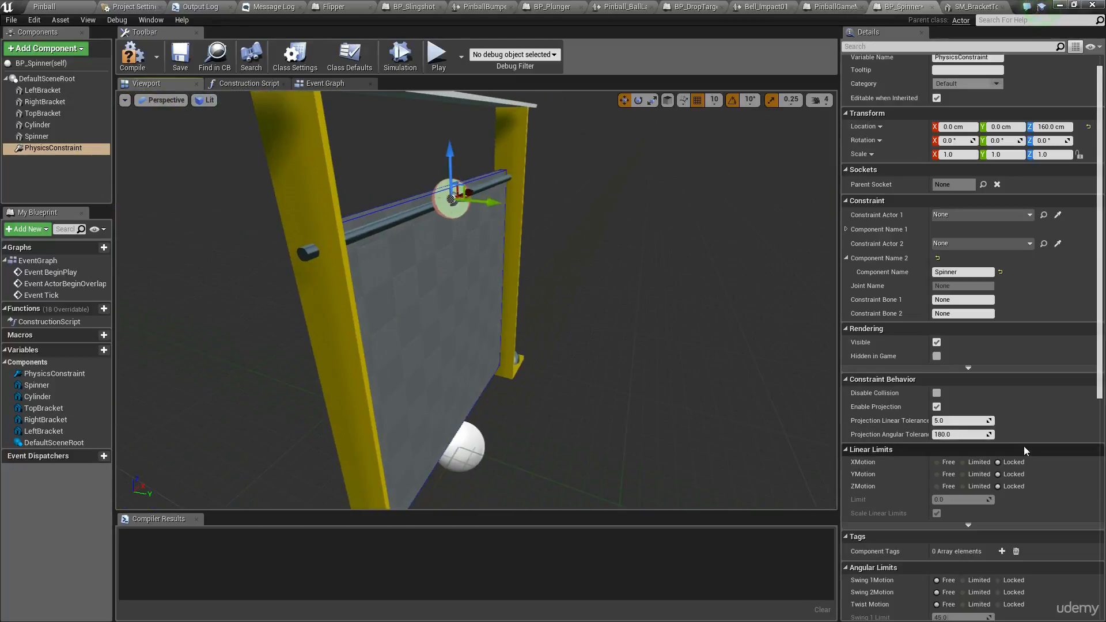
Lock the constraint's Swing 1 and Swing 2 motion and set its Twist Motion to Limited.
{"action": "scroll", "coordinate": [1024, 446], "scroll_direction": "down", "scroll_amount": 5}
{"action": "left_click_drag", "start_coordinate": [581, 412], "coordinate": [663, 425], "text": "alt"}
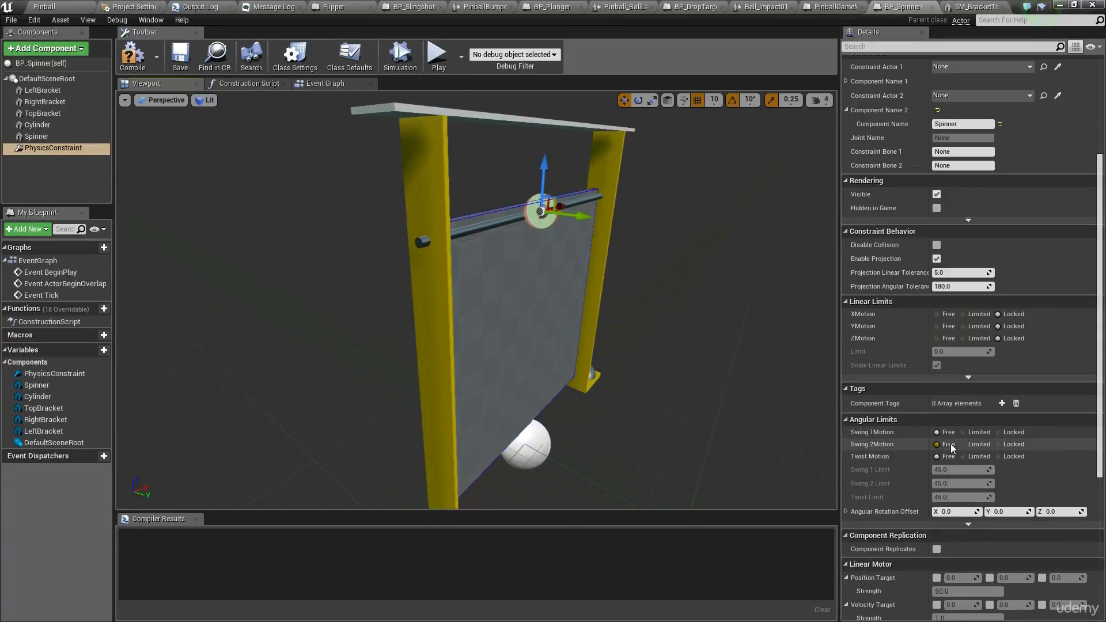
{"action": "right_click_drag", "start_coordinate": [621, 356], "coordinate": [658, 352]}
{"action": "right_click_drag", "start_coordinate": [686, 398], "coordinate": [660, 381]}
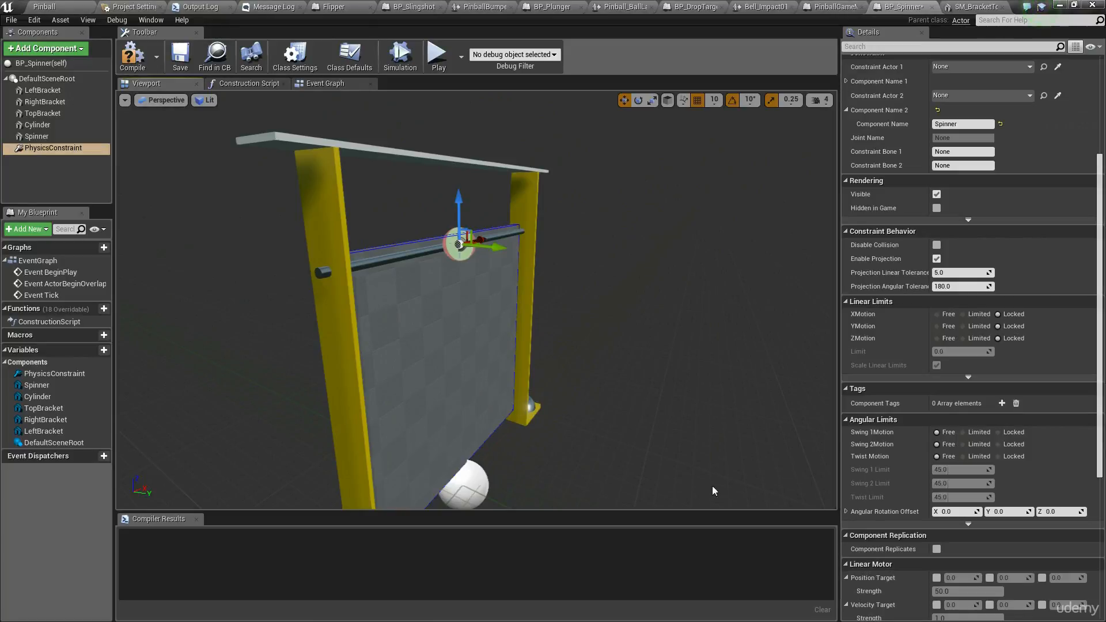
{"action": "right_click_drag", "start_coordinate": [700, 479], "coordinate": [700, 479]}
{"action": "left_click", "coordinate": [1000, 432]}
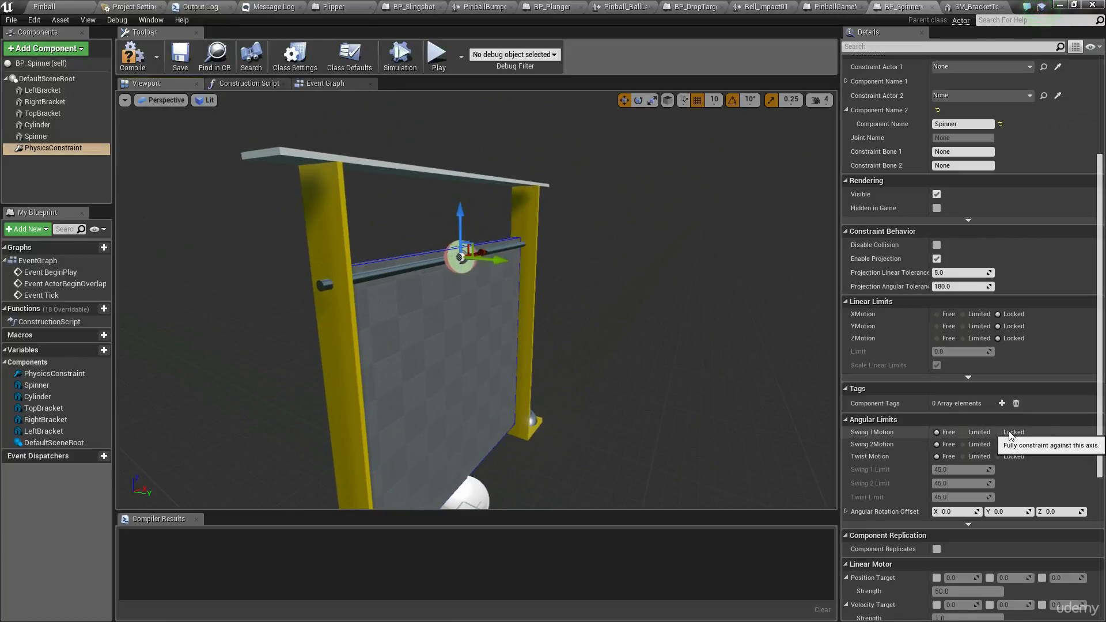
{"action": "left_click", "coordinate": [1015, 445]}
{"action": "left_click", "coordinate": [979, 456]}
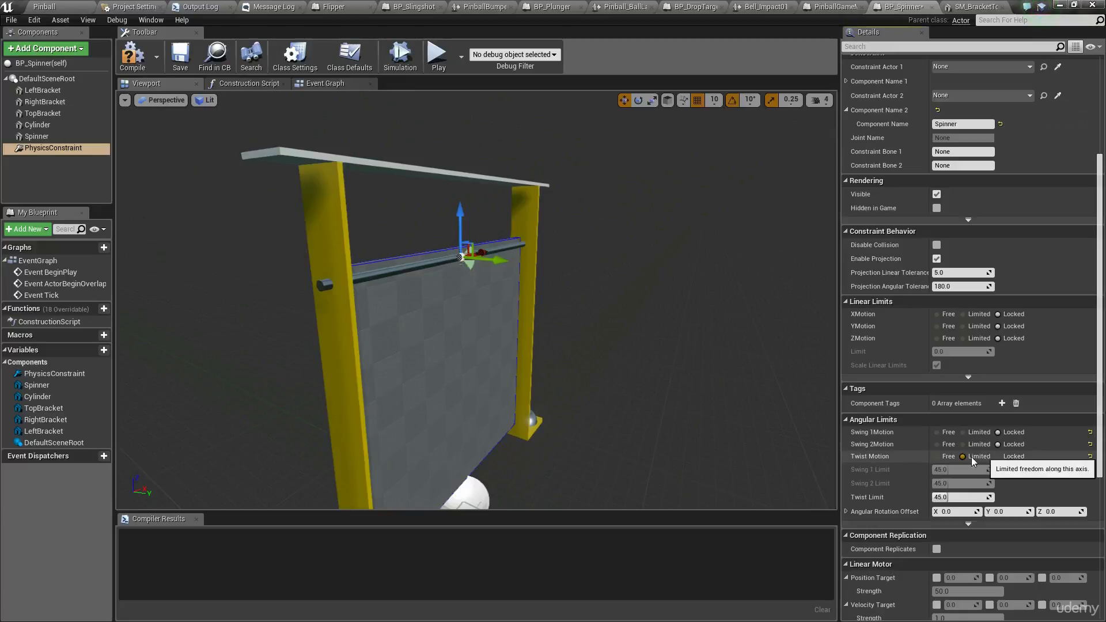
Set the constraint's Twist Limit to 90 degrees.
{"action": "right_click_drag", "start_coordinate": [691, 403], "coordinate": [701, 403]}
{"action": "right_click_drag", "start_coordinate": [579, 408], "coordinate": [578, 408]}
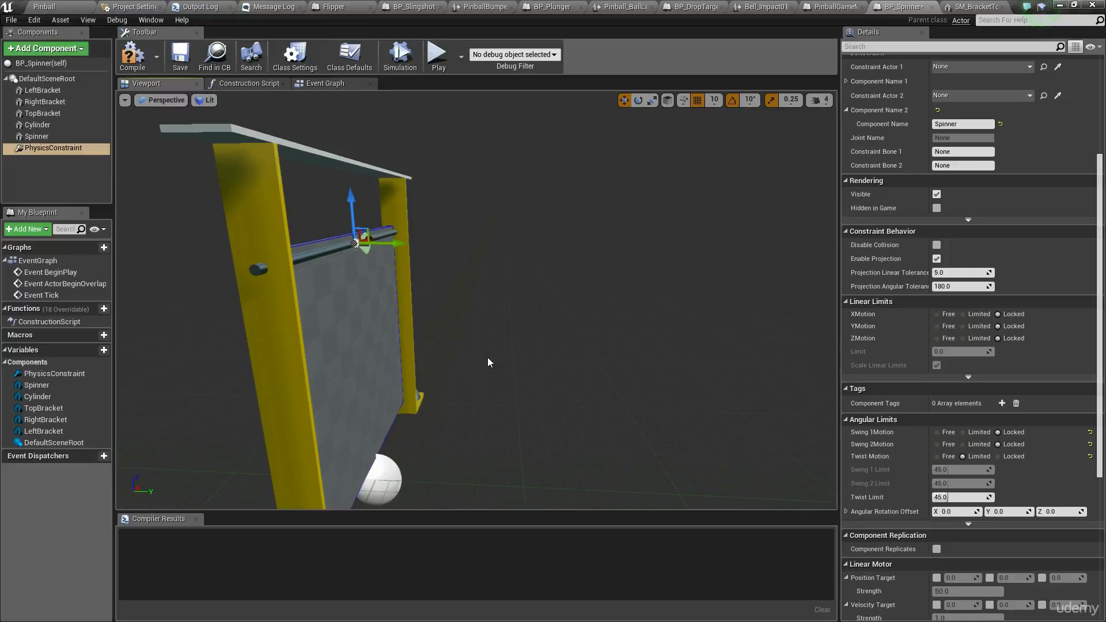
{"action": "right_click_drag", "start_coordinate": [493, 361], "coordinate": [487, 395]}
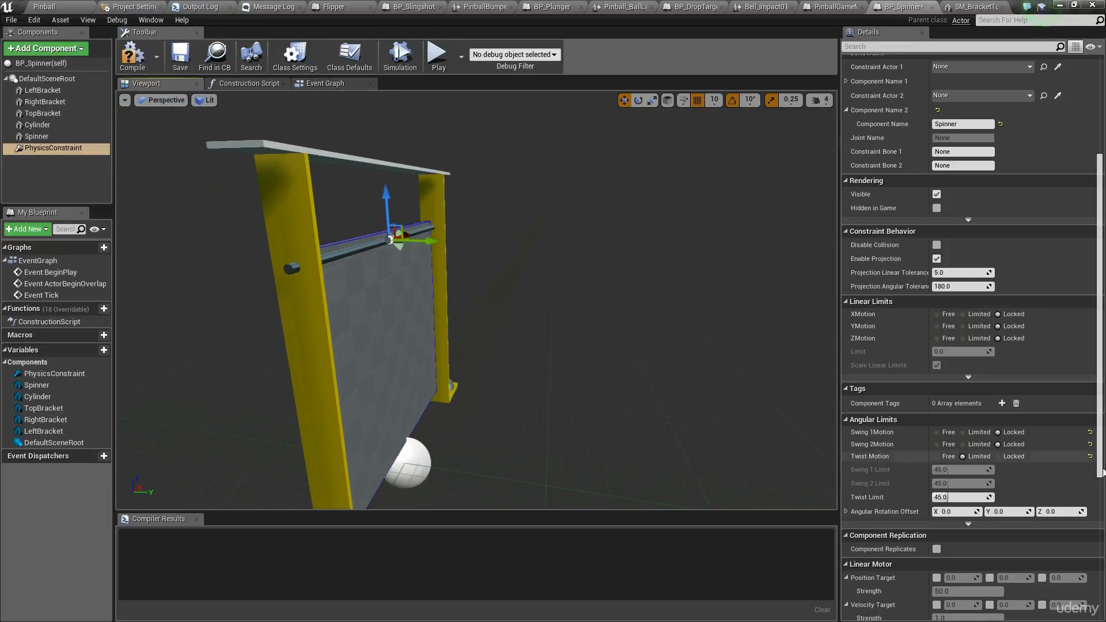
{"action": "scroll", "coordinate": [1024, 400], "scroll_direction": "down", "scroll_amount": 2}
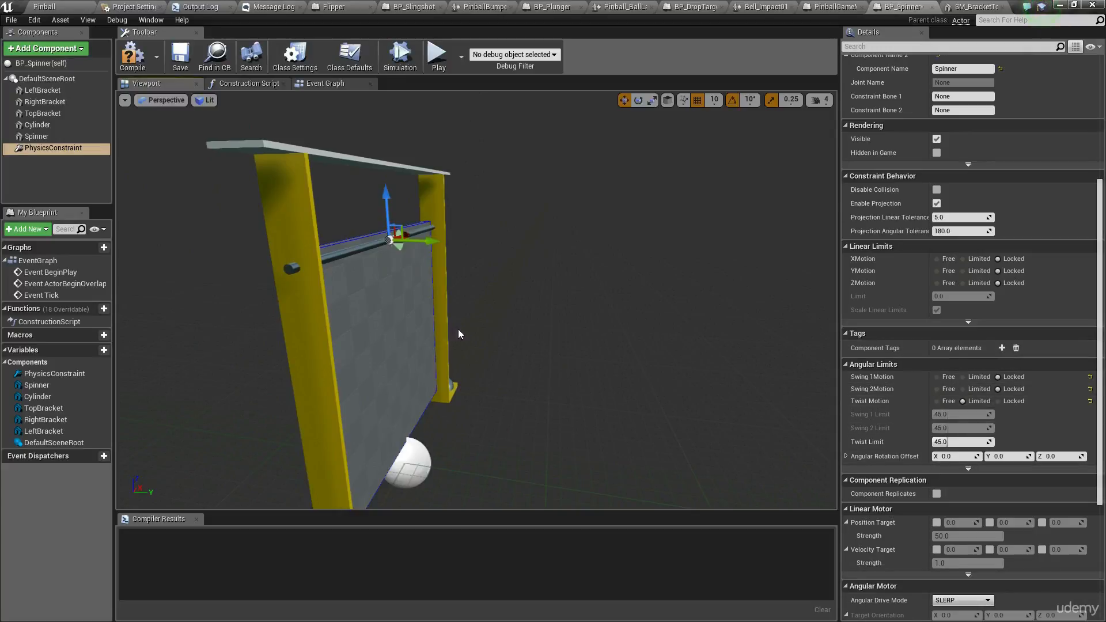
{"action": "right_click_drag", "start_coordinate": [459, 330], "coordinate": [459, 330]}
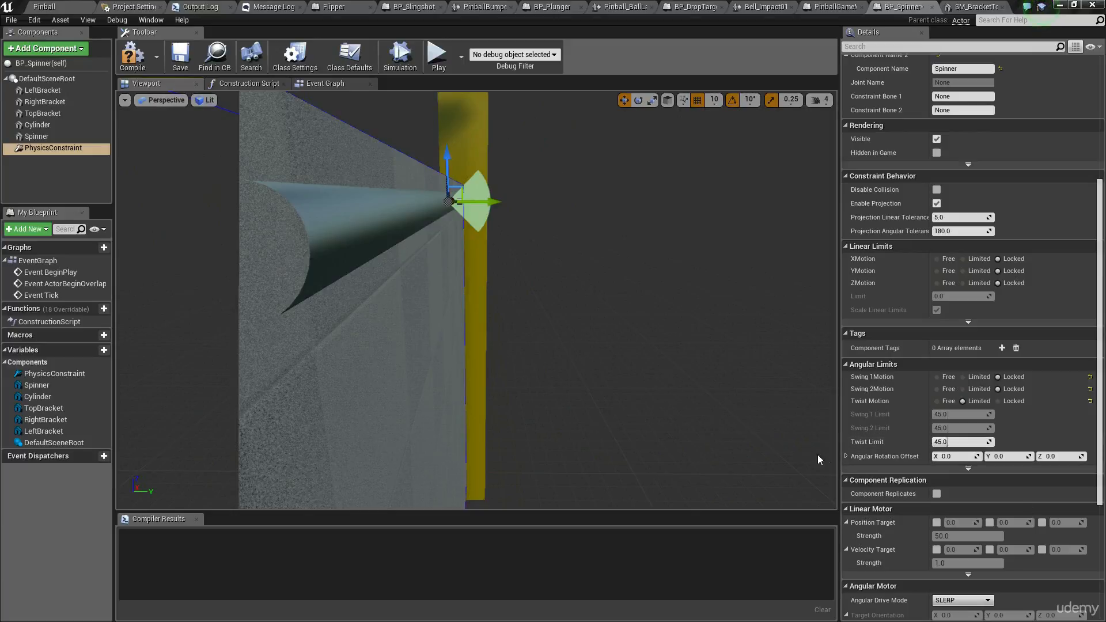
{"action": "left_click", "coordinate": [966, 443]}
{"action": "type", "text": "90"}
{"action": "key", "text": "Return"}
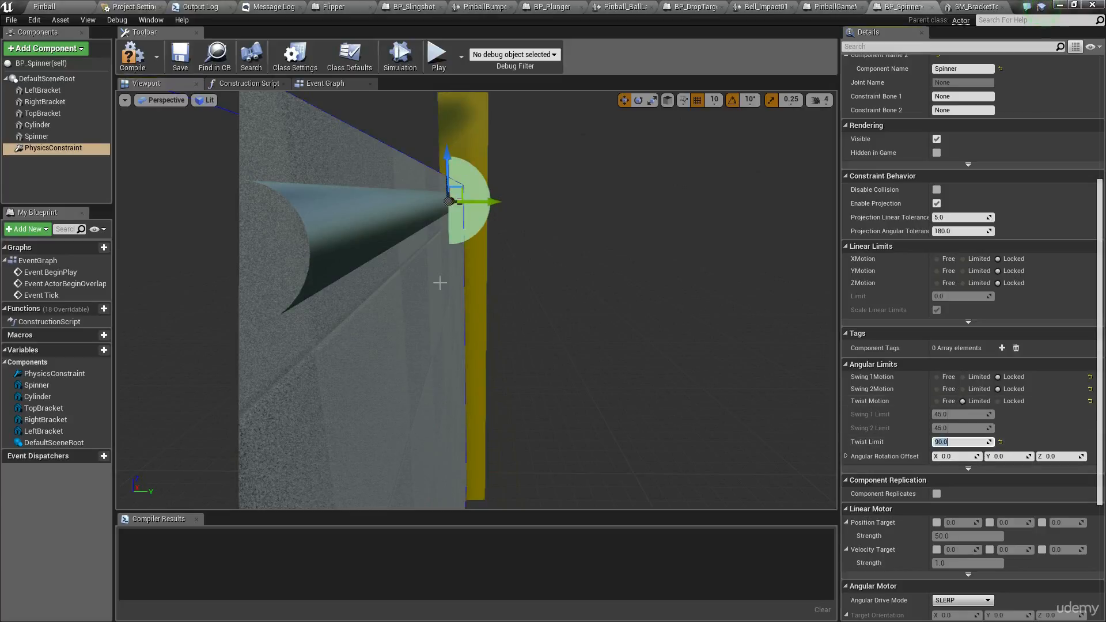
Set the X value of the constraint's Angular Rotation Offset to -90.
{"action": "mouse_move", "coordinate": [548, 366]}
{"action": "right_mouse_down"}
{"action": "mouse_move", "coordinate": [539, 369]}
{"action": "mouse_move", "coordinate": [548, 368]}
{"action": "right_mouse_up"}
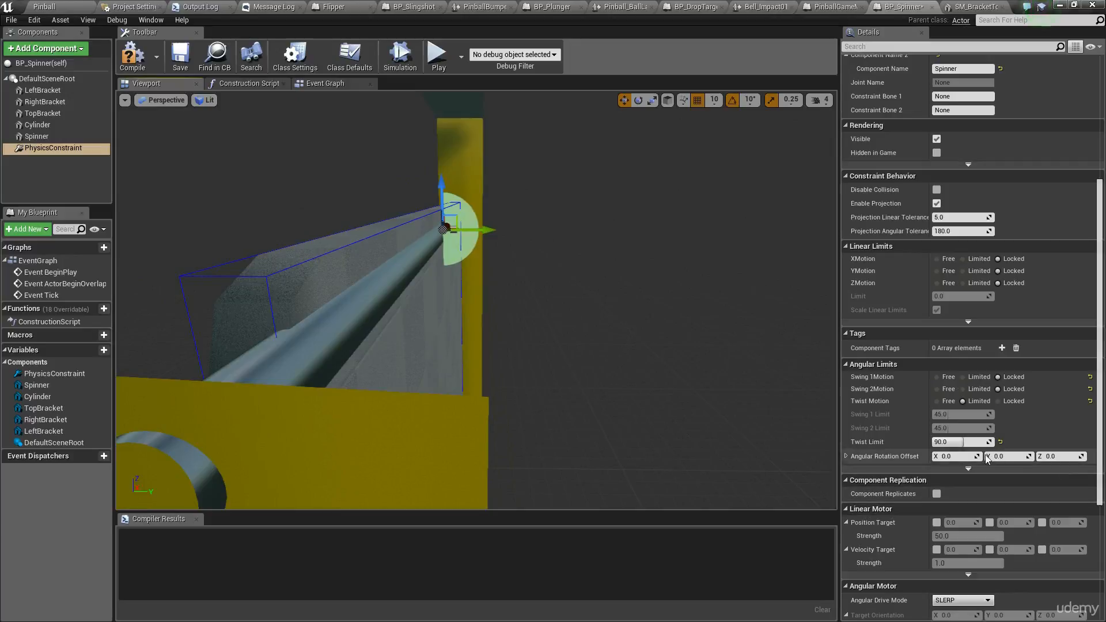
{"action": "left_click_drag", "start_coordinate": [957, 457], "coordinate": [968, 456]}
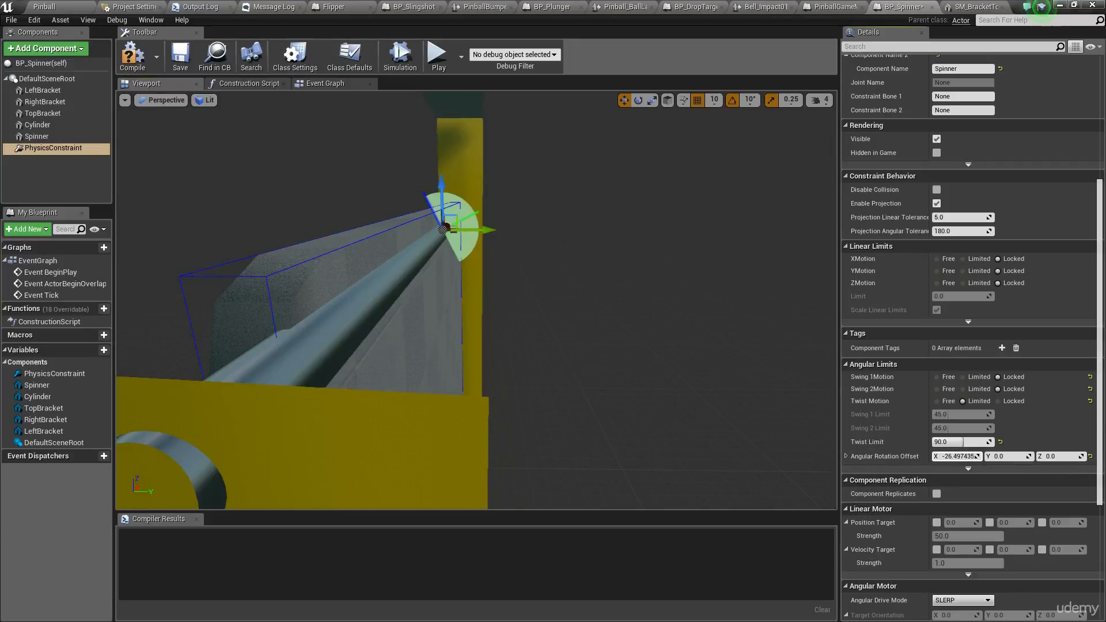
{"action": "left_click", "coordinate": [960, 456]}
{"action": "key", "text": "Return"}
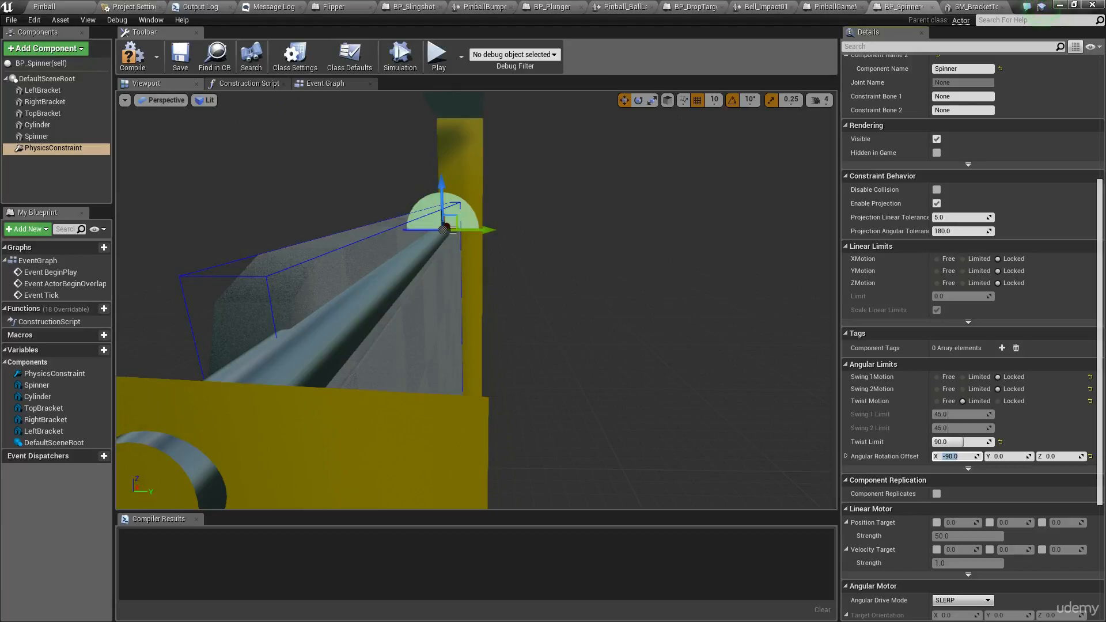
Set the physics constraint's X rotation to -90 degrees.
{"action": "mouse_move", "coordinate": [665, 320]}
{"action": "right_mouse_down"}
{"action": "mouse_move", "coordinate": [640, 321]}
{"action": "mouse_move", "coordinate": [668, 320]}
{"action": "right_mouse_up"}
{"action": "scroll", "coordinate": [1083, 206], "scroll_direction": "up", "scroll_amount": 2}
{"action": "scroll", "coordinate": [1083, 205], "scroll_direction": "up", "scroll_amount": 4}
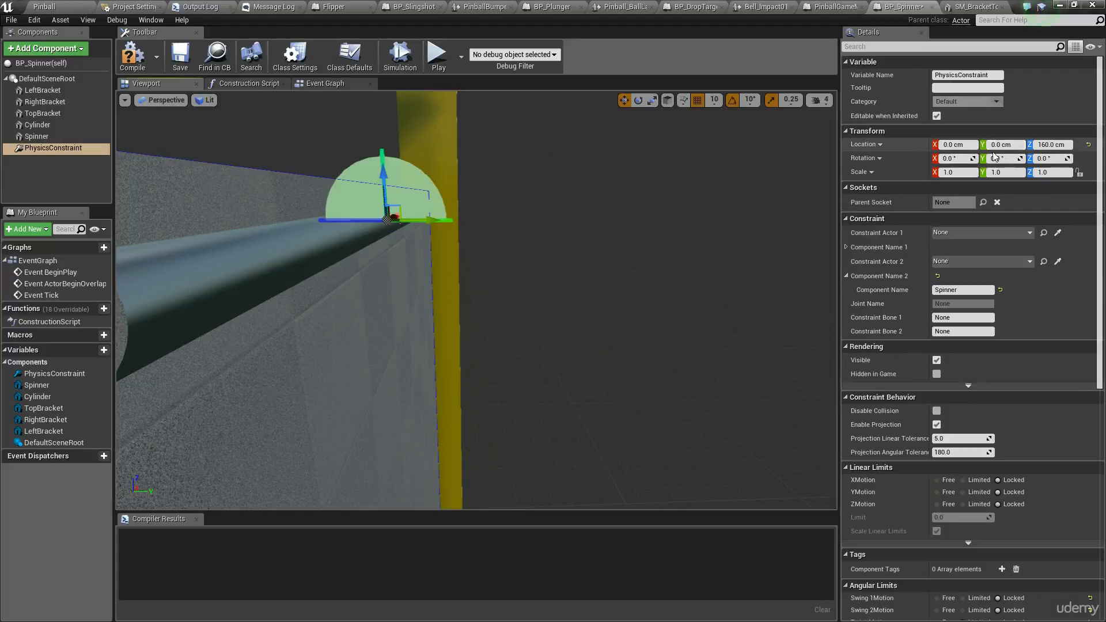
{"action": "left_click", "coordinate": [957, 159]}
{"action": "type", "text": "-90"}
{"action": "key", "text": "Return"}
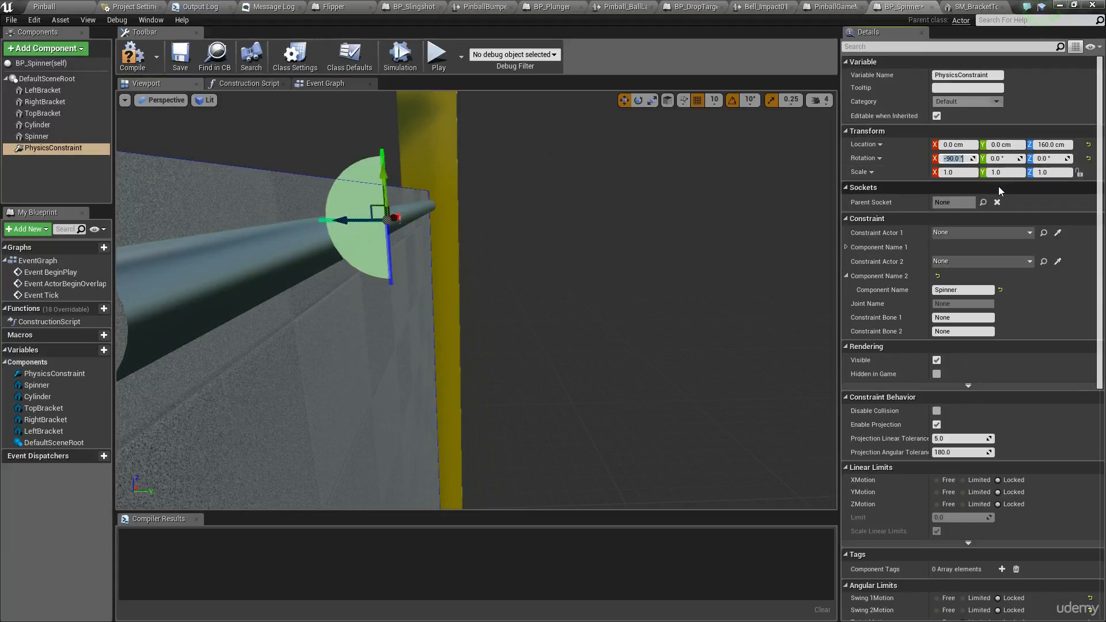
{"action": "mouse_move", "coordinate": [533, 255]}
{"action": "right_mouse_down"}
{"action": "mouse_move", "coordinate": [519, 259]}
{"action": "mouse_move", "coordinate": [533, 265]}
{"action": "mouse_move", "coordinate": [518, 259]}
{"action": "right_mouse_up"}
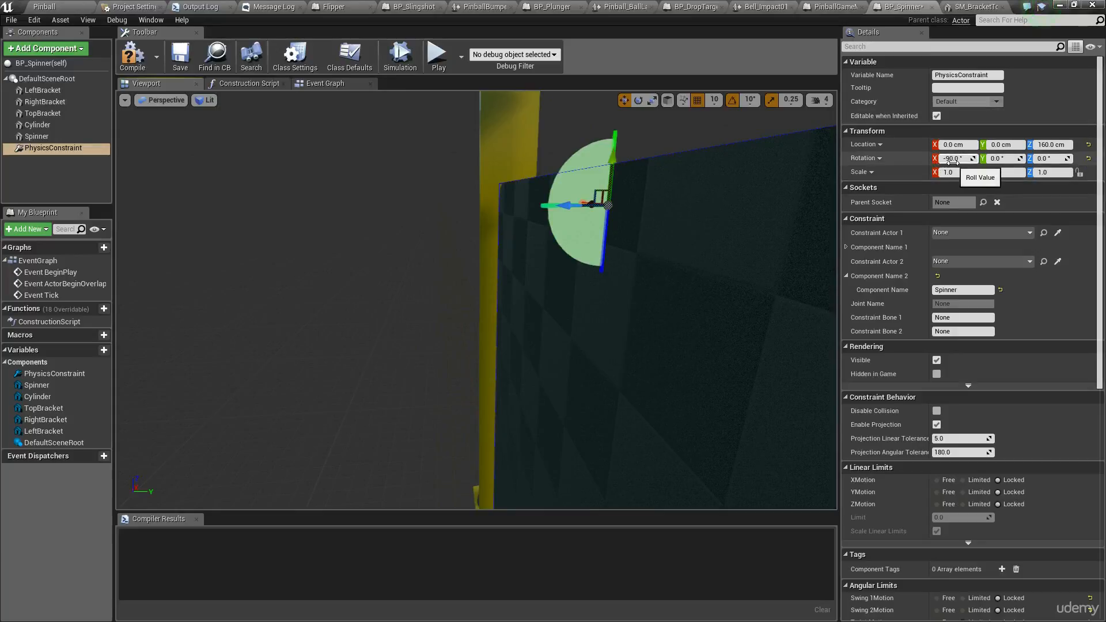
Show the advanced angular limit settings and disable Soft Constraint for the twist limits.
{"action": "scroll", "coordinate": [985, 340], "scroll_direction": "down", "scroll_amount": 10}
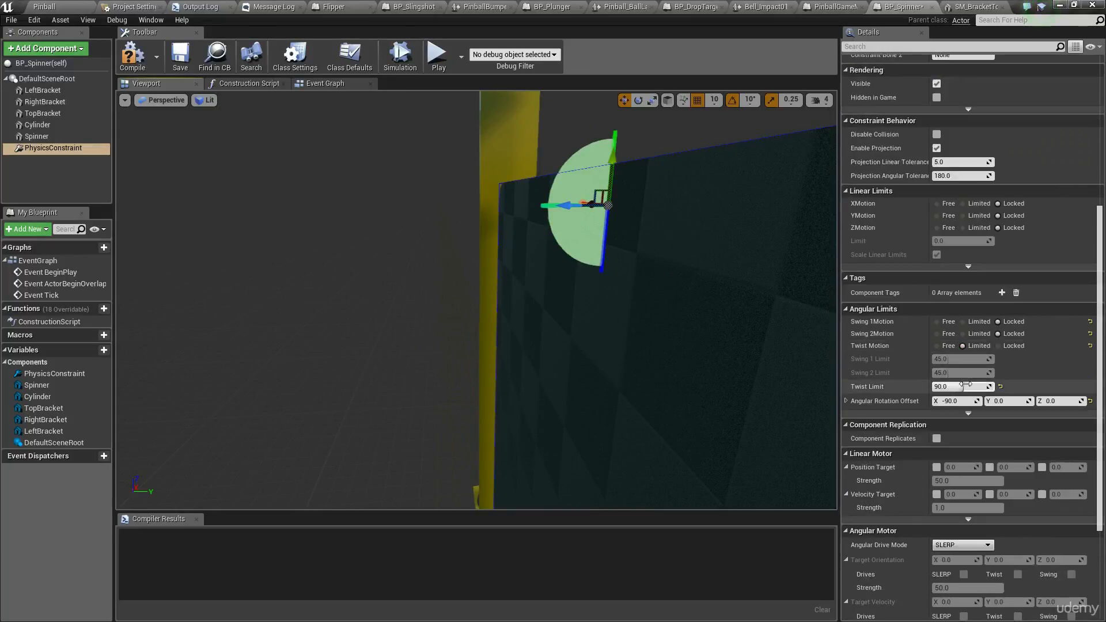
{"action": "right_click_drag", "start_coordinate": [519, 260], "coordinate": [563, 395]}
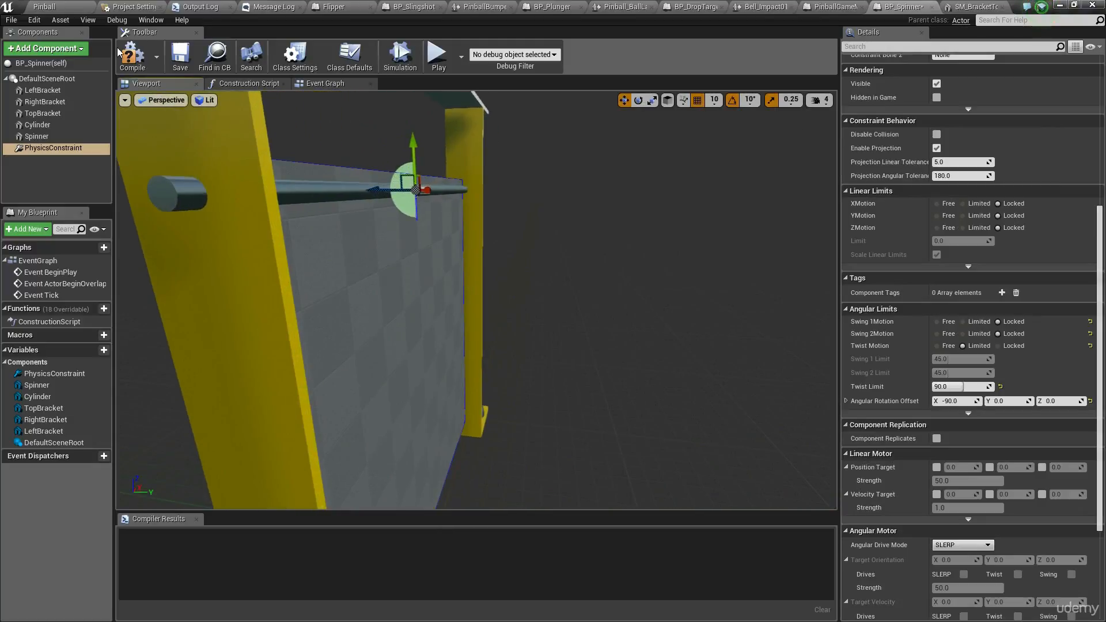
{"action": "scroll", "coordinate": [987, 484], "scroll_direction": "down", "scroll_amount": 4}
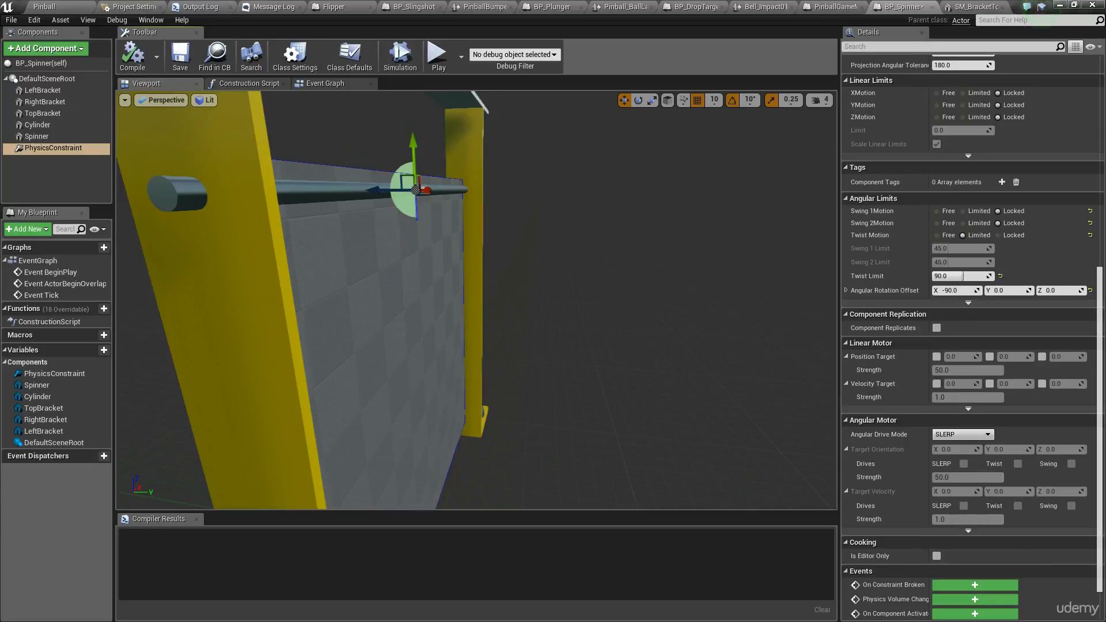
{"action": "scroll", "coordinate": [1050, 484], "scroll_direction": "down", "scroll_amount": 2}
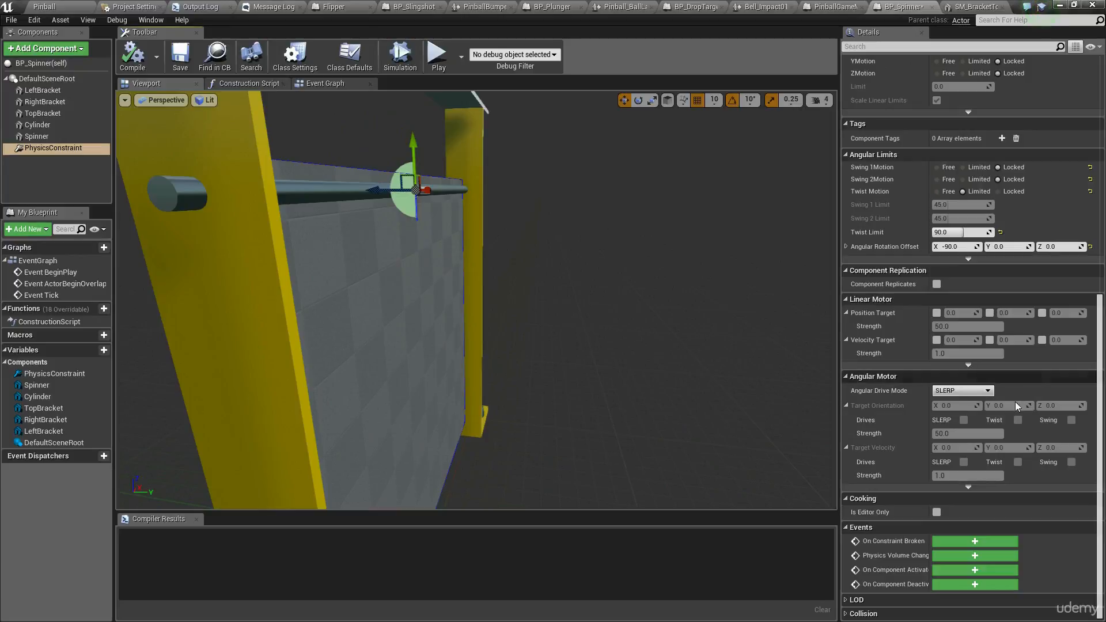
{"action": "left_click", "coordinate": [968, 258]}
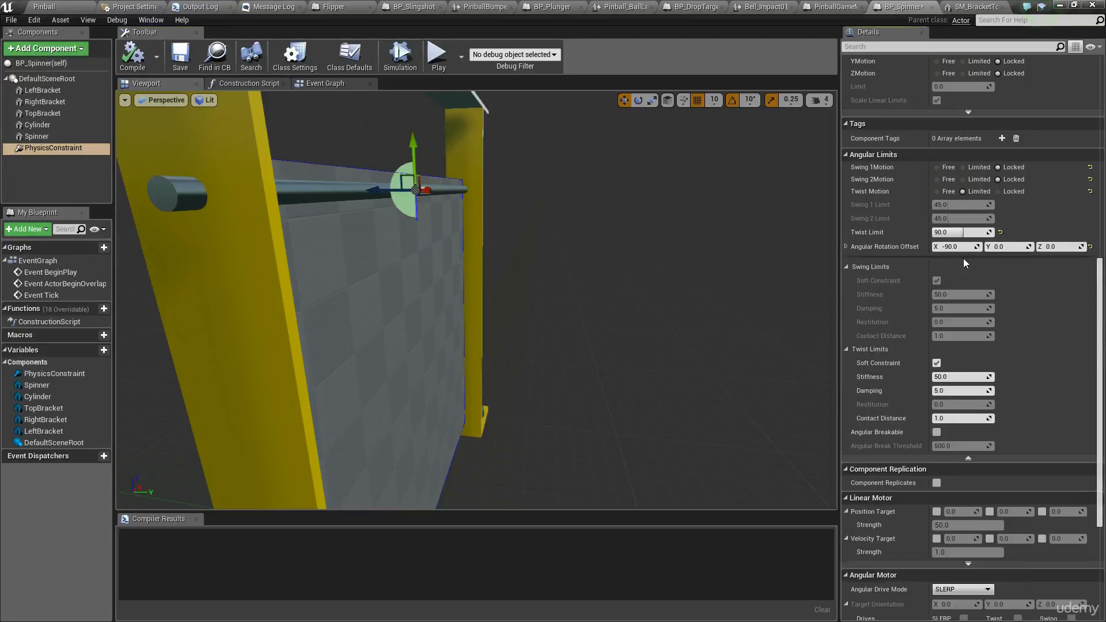
{"action": "left_click", "coordinate": [937, 363]}
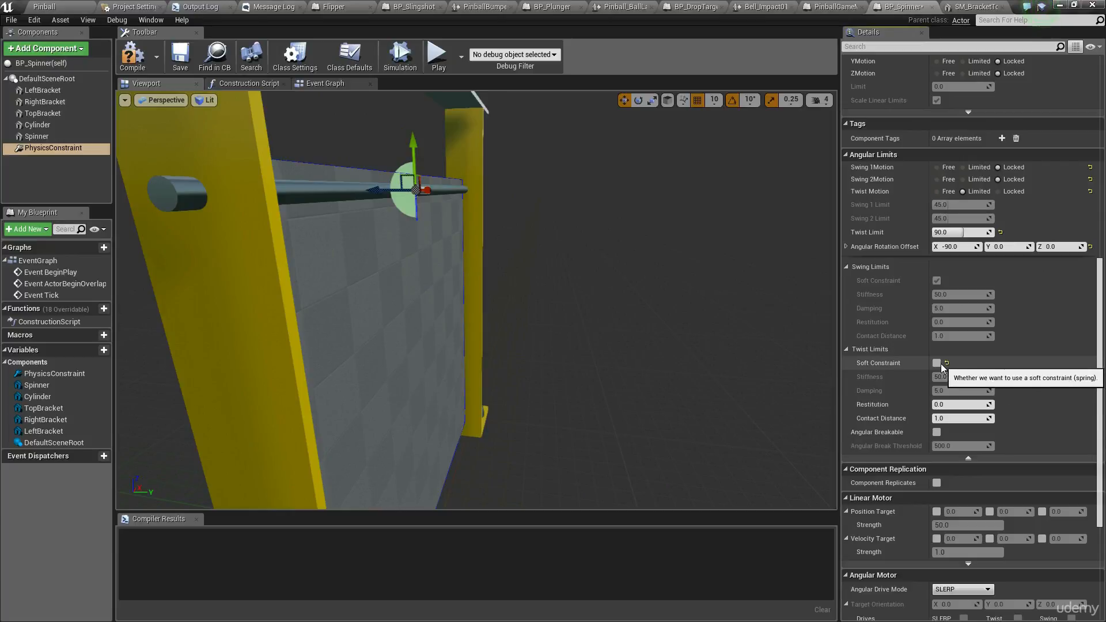
Compile BP_Spinner and start its simulation.
{"action": "left_click", "coordinate": [133, 56]}
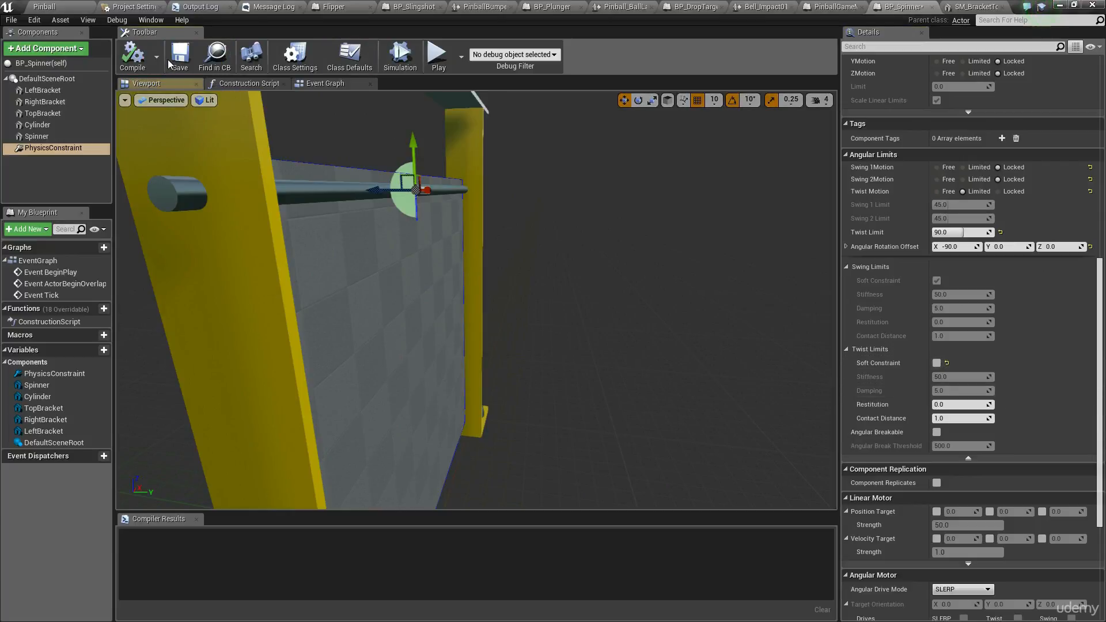
{"action": "left_click", "coordinate": [400, 55]}
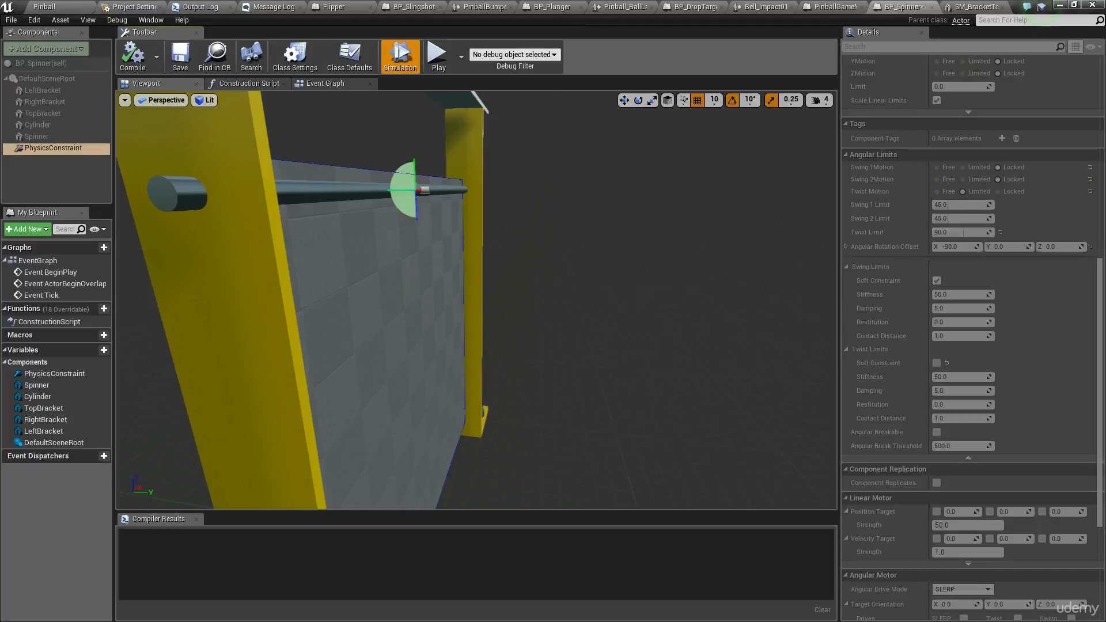
Stop the simulation and enable Simulate Physics on the Spinner component.
{"action": "right_click_drag", "start_coordinate": [438, 253], "coordinate": [449, 294]}
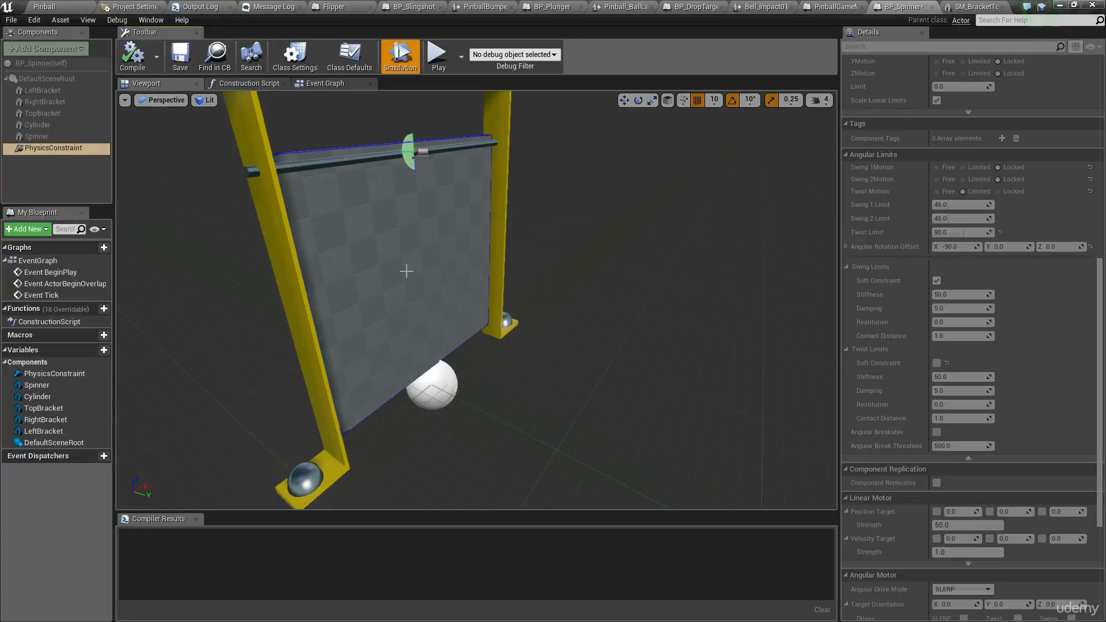
{"action": "left_click", "coordinate": [401, 55]}
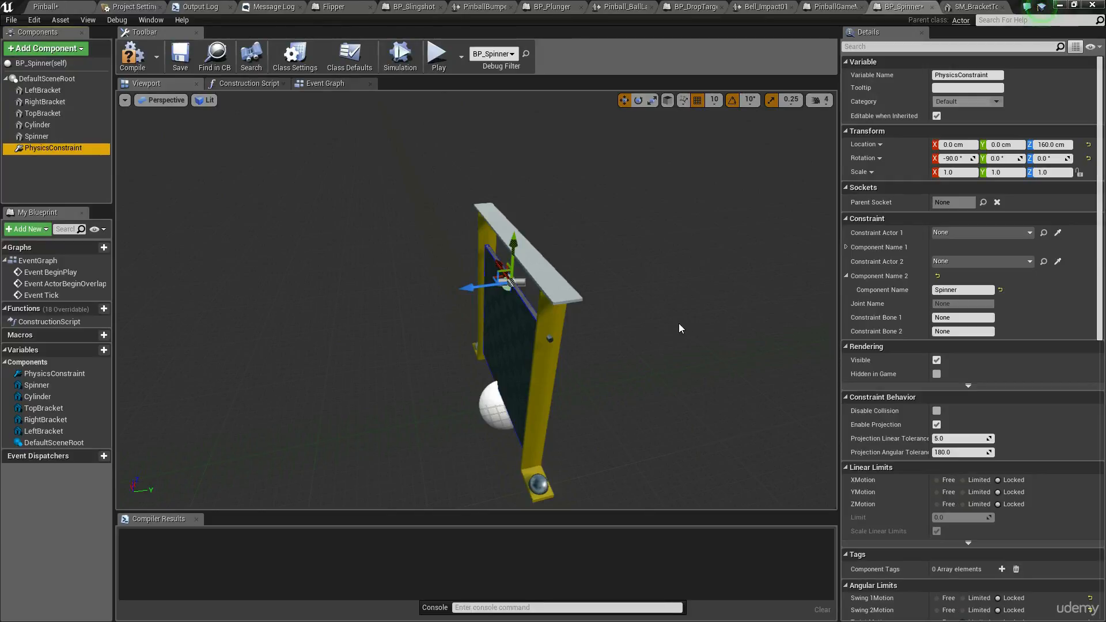
{"action": "left_click", "coordinate": [36, 137]}
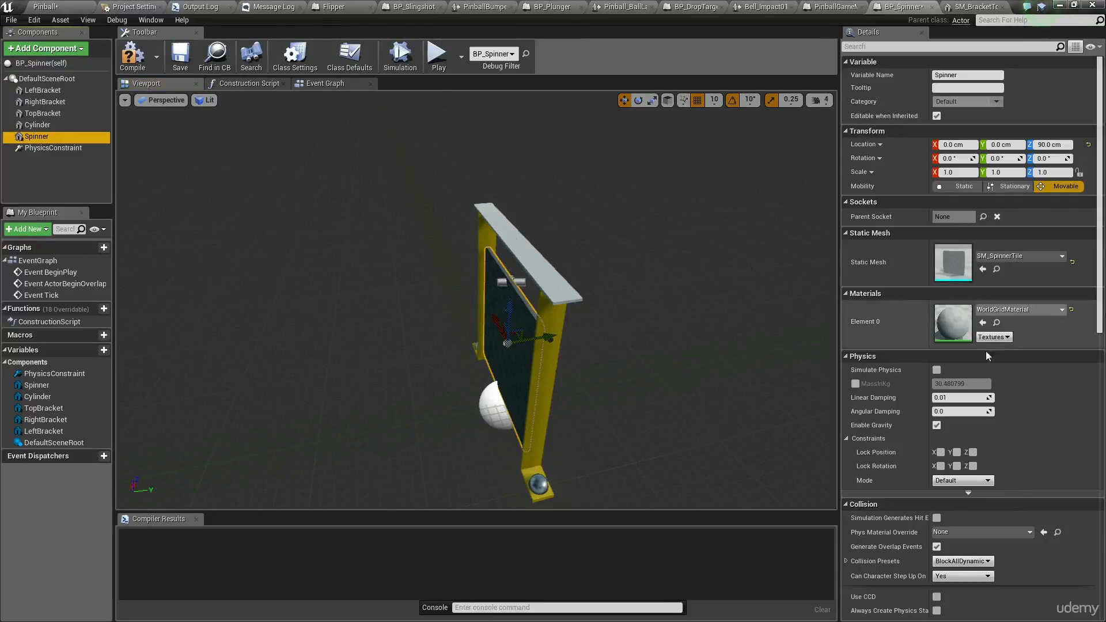
{"action": "left_click", "coordinate": [937, 371]}
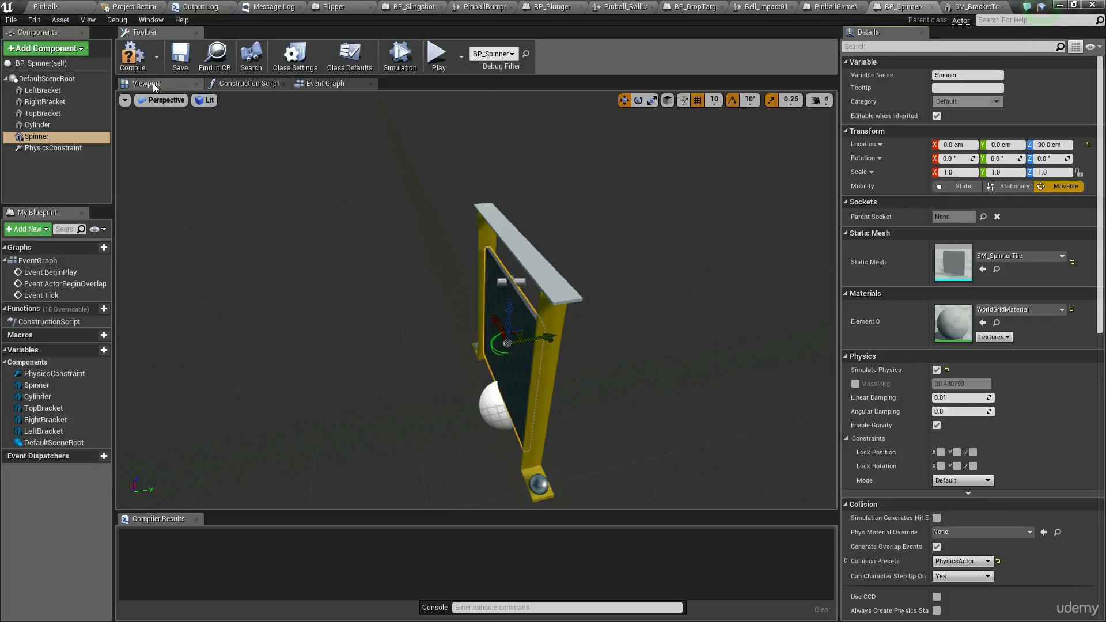
Add an Arrow component with its default name to BP_Spinner.
{"action": "left_click", "coordinate": [46, 48]}
{"action": "type", "text": "arrow"}
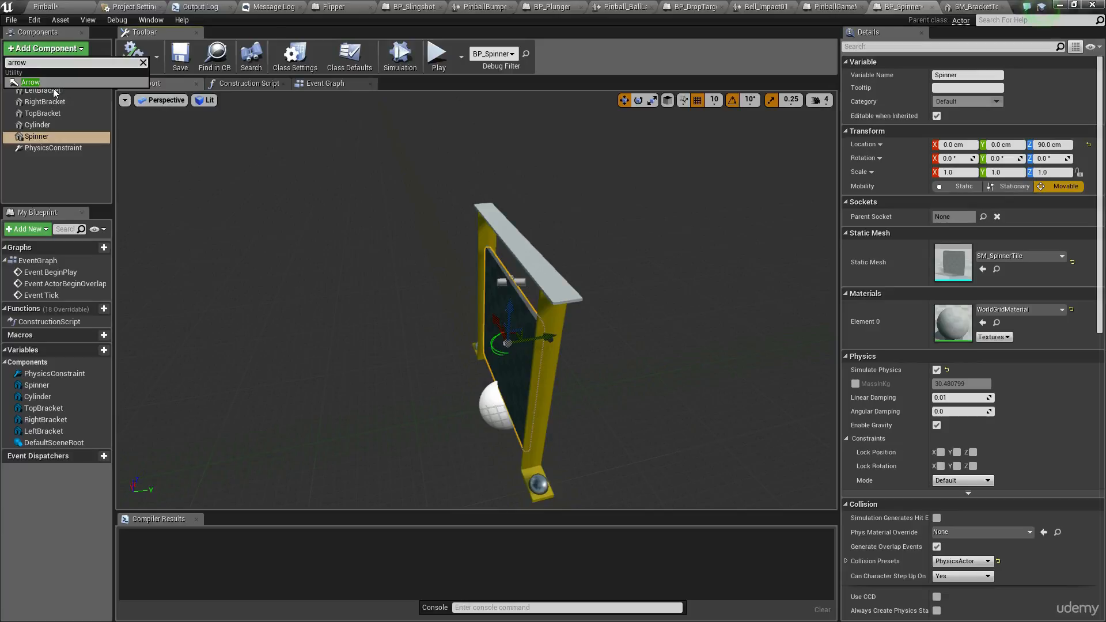
{"action": "left_click", "coordinate": [51, 83]}
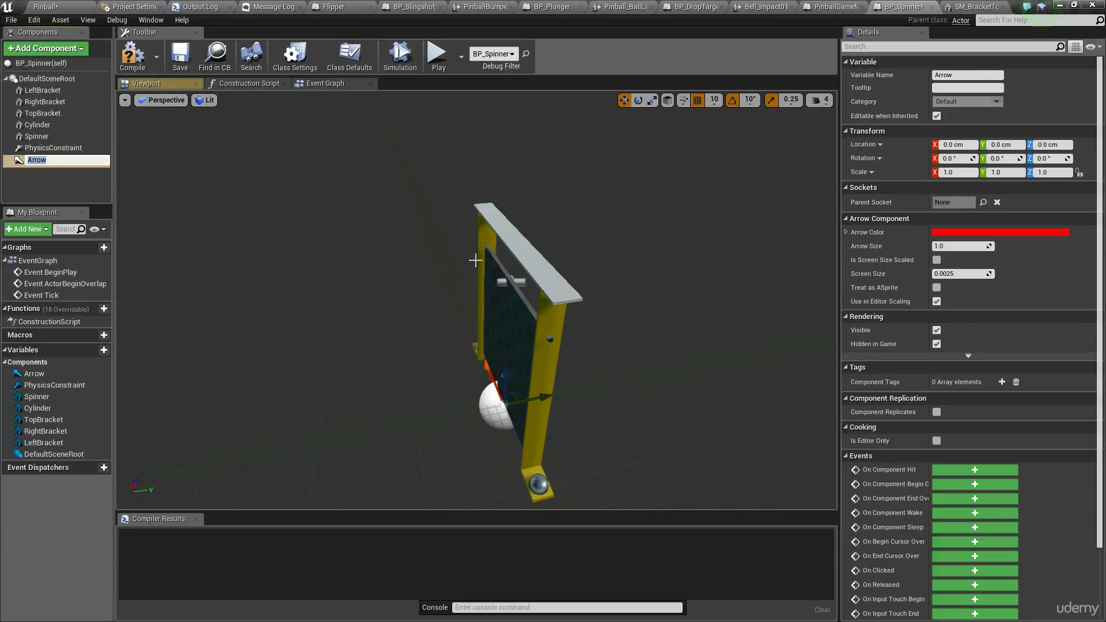
{"action": "key", "text": "Return"}
Raise the arrow to Z 110 cm and rotate it to -90 degrees about Z so it points out from the spinner tile.
{"action": "right_click_drag", "start_coordinate": [527, 289], "coordinate": [532, 314]}
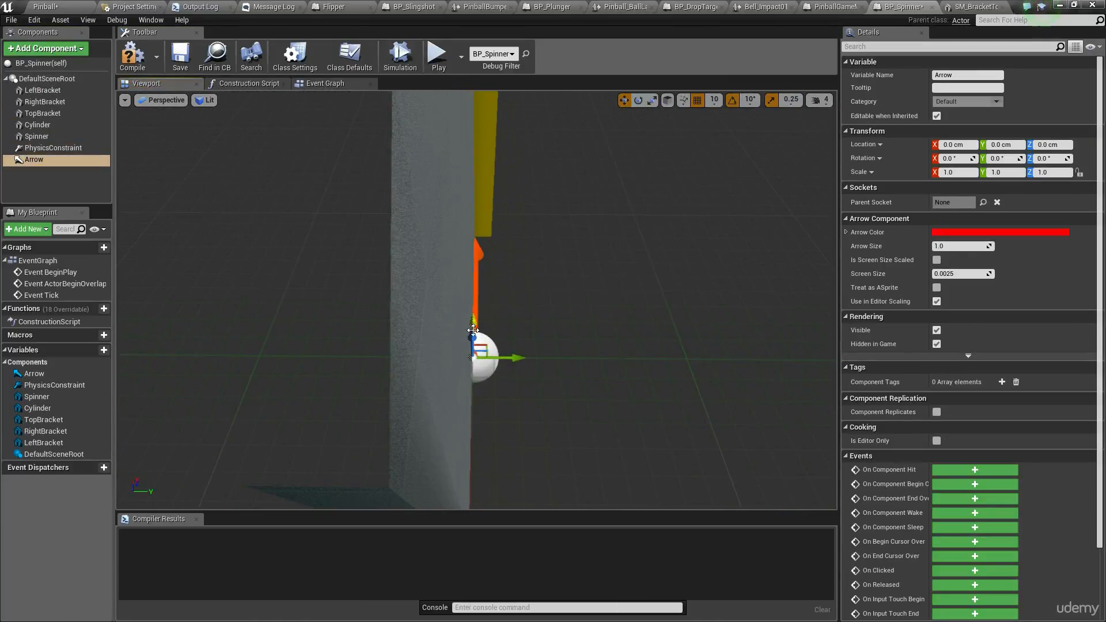
{"action": "left_click_drag", "start_coordinate": [473, 339], "coordinate": [473, 113]}
{"action": "key", "text": "f"}
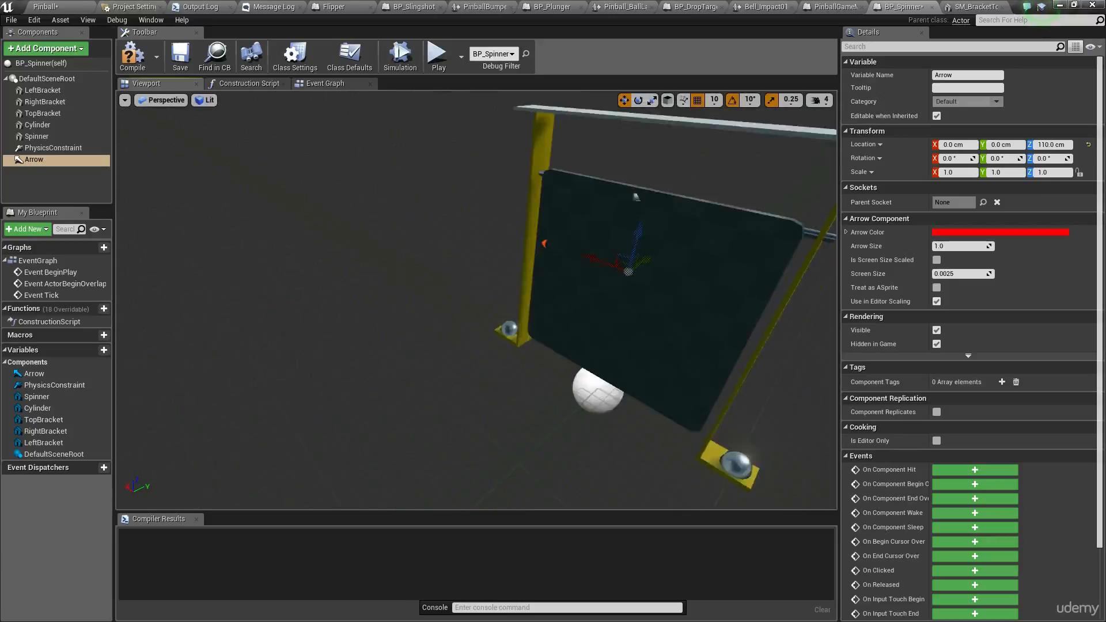
{"action": "right_click_drag", "start_coordinate": [481, 300], "coordinate": [427, 294]}
{"action": "key", "text": "e"}
{"action": "left_click_drag", "start_coordinate": [586, 328], "coordinate": [635, 328]}
{"action": "key", "text": "space"}
{"action": "key", "text": "space"}
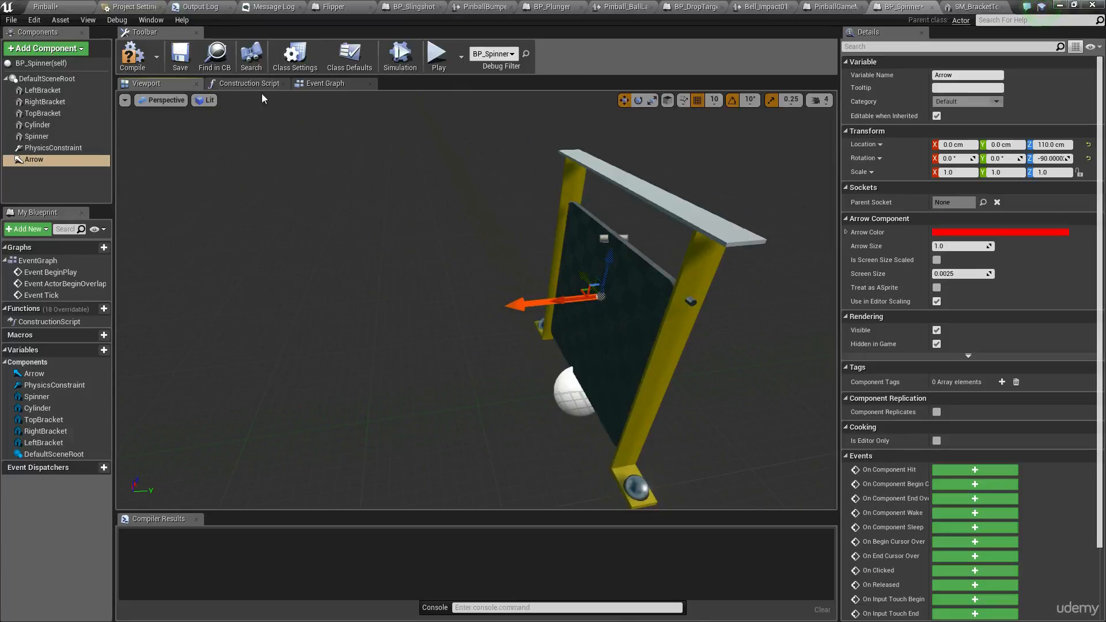
Compile and save BP_Spinner, and play-test the Pinball level.
{"action": "left_click", "coordinate": [137, 64]}
{"action": "left_click", "coordinate": [189, 61]}
{"action": "left_click", "coordinate": [70, 7]}
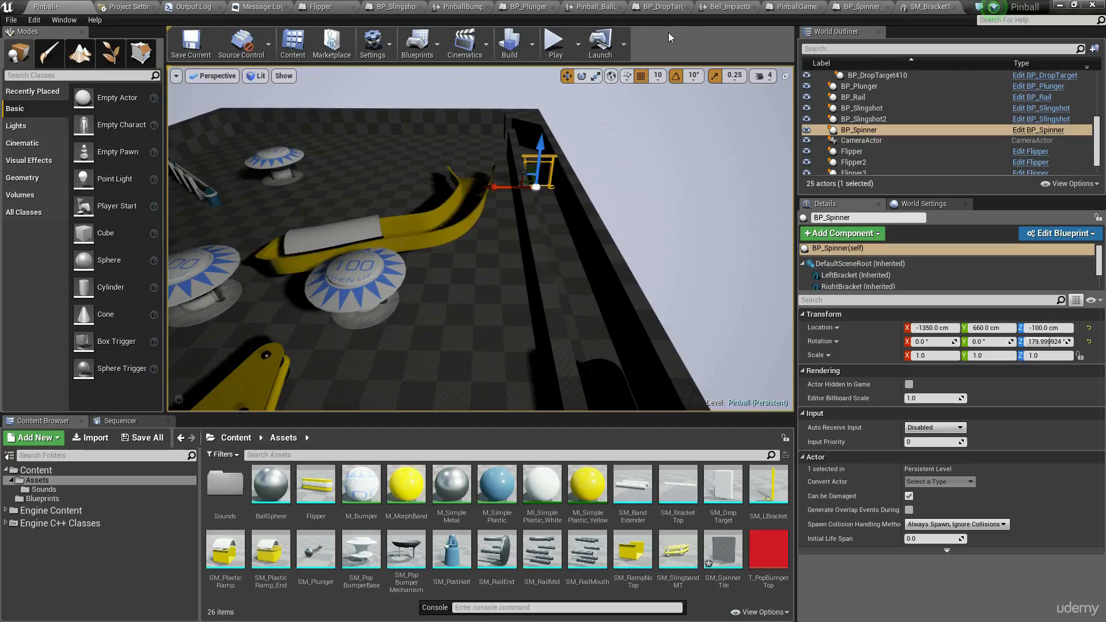
{"action": "left_click", "coordinate": [555, 44]}
{"action": "left_click", "coordinate": [567, 184]}
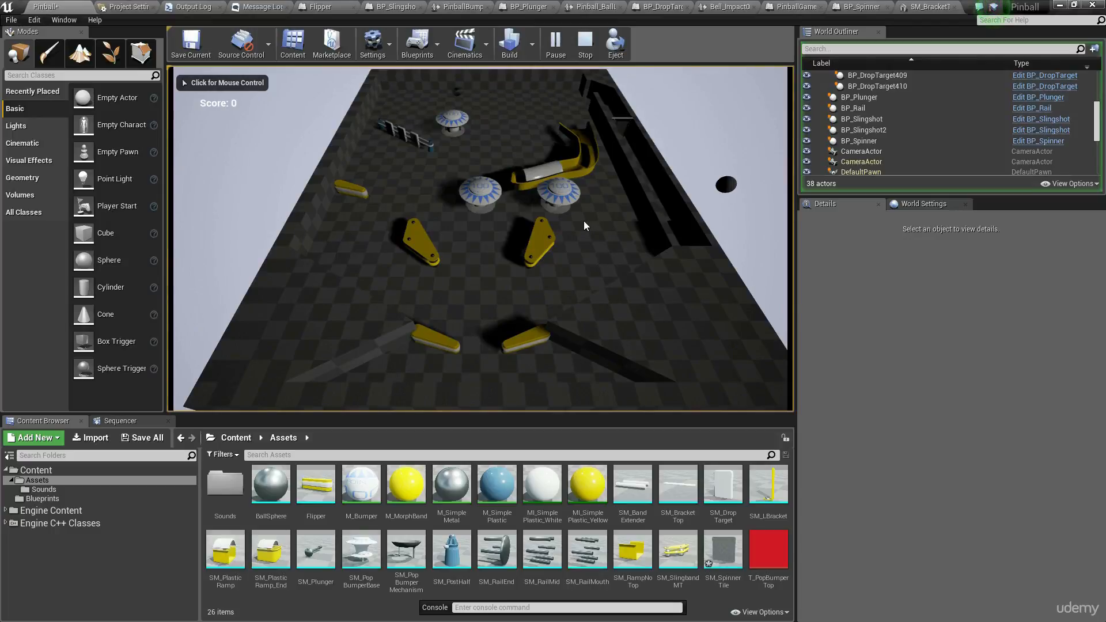
{"action": "key", "text": "Escape"}
Rotate BP_Spinner by 180 degrees about Z in the Pinball level, bringing its Z rotation to about 0.
{"action": "key", "text": "f"}
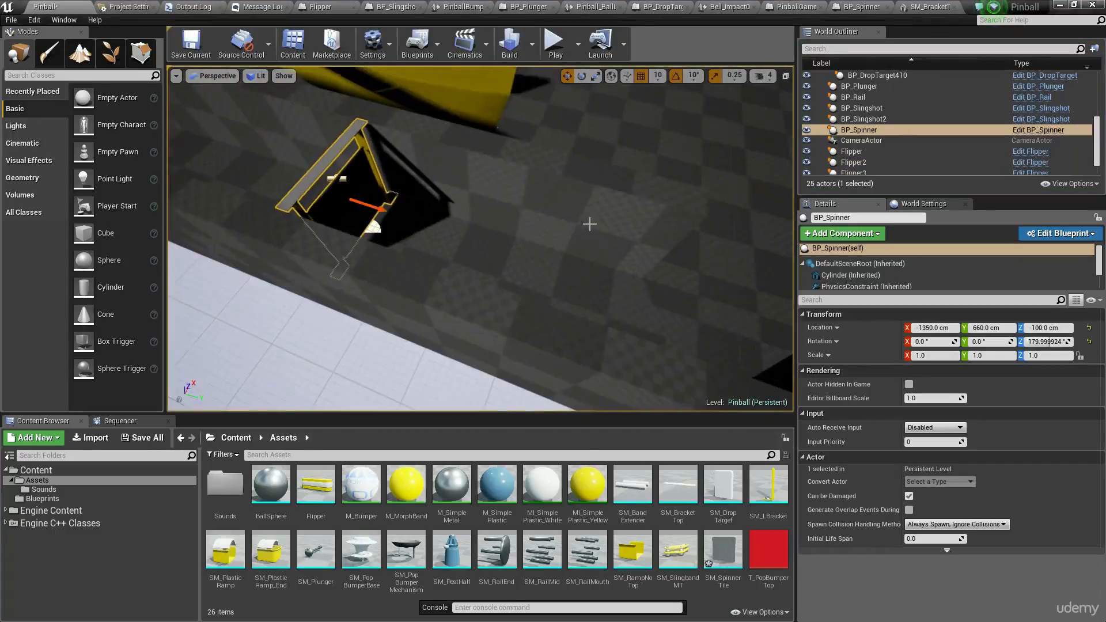
{"action": "right_click_drag", "start_coordinate": [452, 254], "coordinate": [563, 275]}
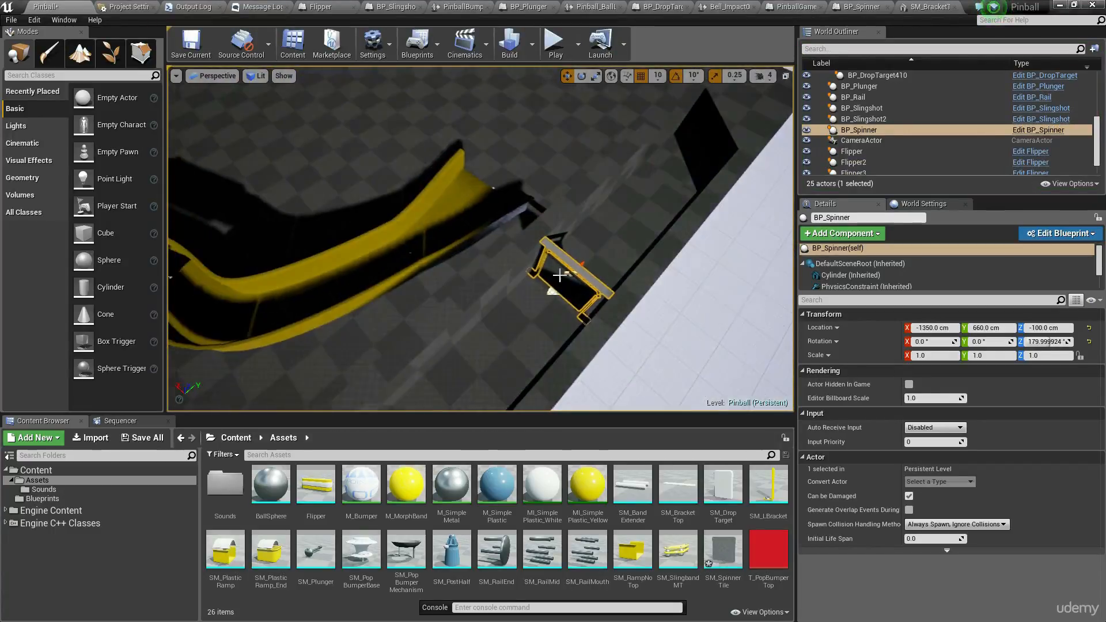
{"action": "left_click", "coordinate": [574, 278]}
{"action": "key", "text": "e"}
{"action": "left_click_drag", "start_coordinate": [555, 323], "coordinate": [633, 365]}
Play-test the Pinball level twice to watch how the ball meets the turned spinner.
{"action": "left_click", "coordinate": [554, 43]}
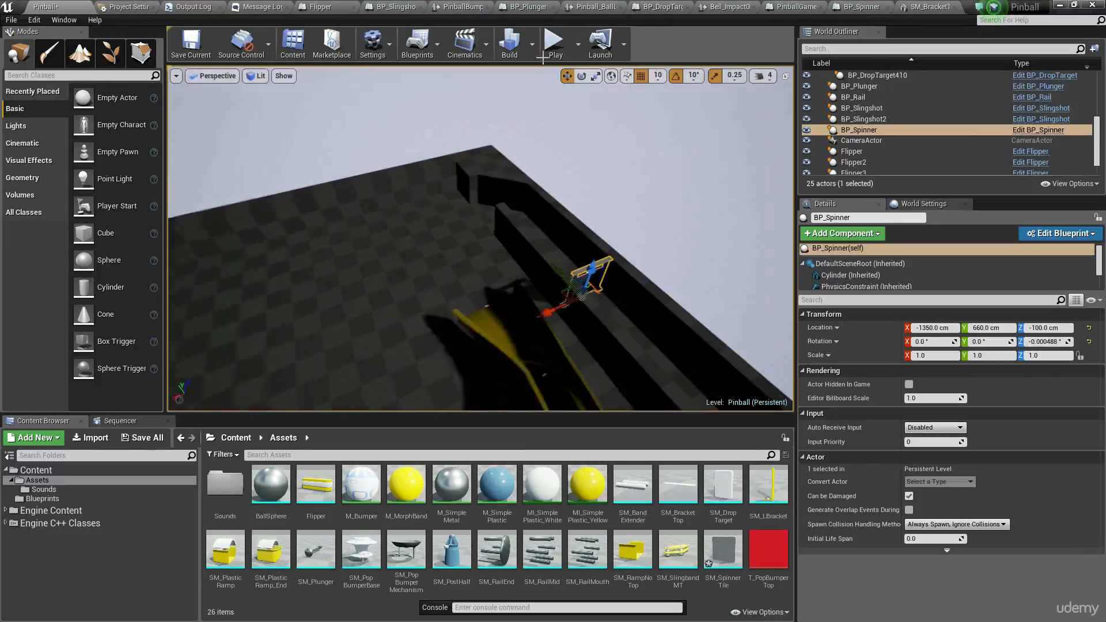
{"action": "left_click", "coordinate": [455, 192]}
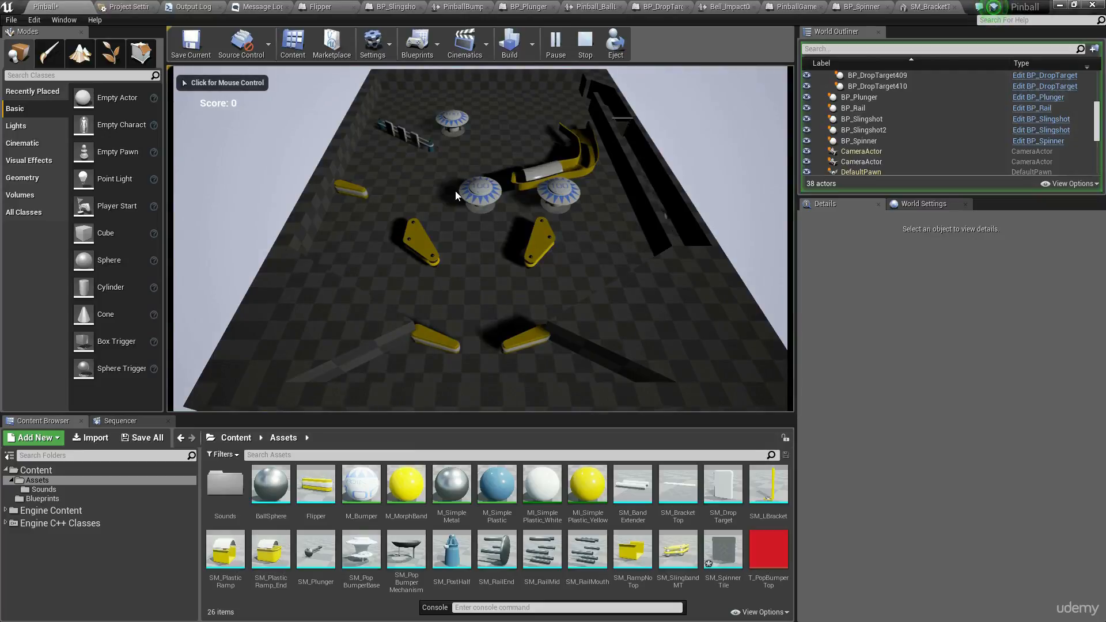
{"action": "left_click", "coordinate": [585, 45]}
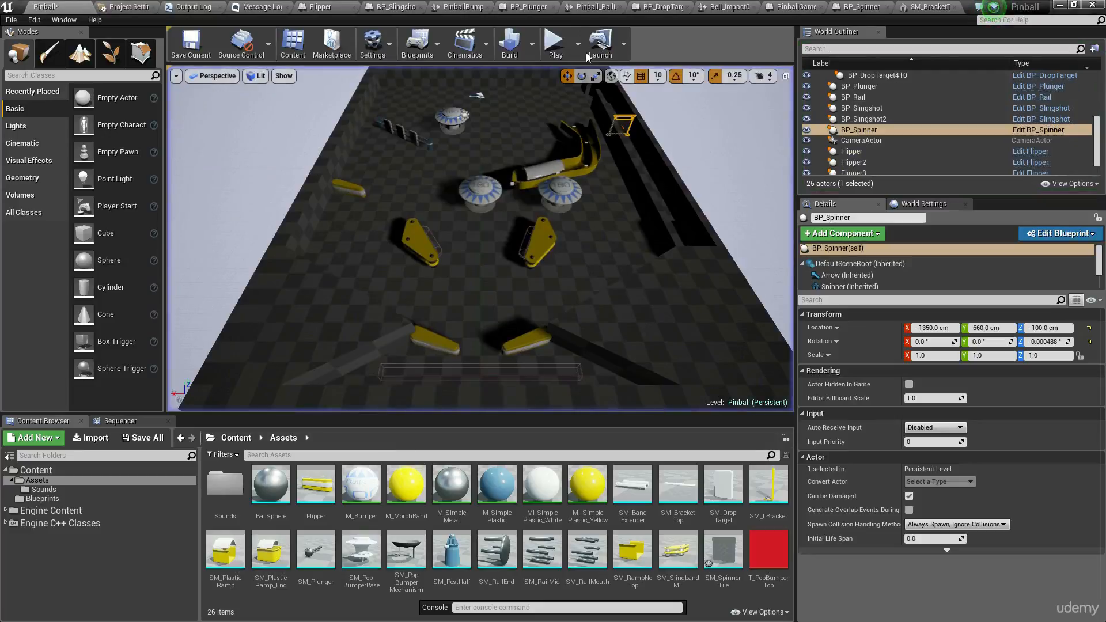
{"action": "left_click", "coordinate": [556, 52]}
{"action": "left_click", "coordinate": [494, 212]}
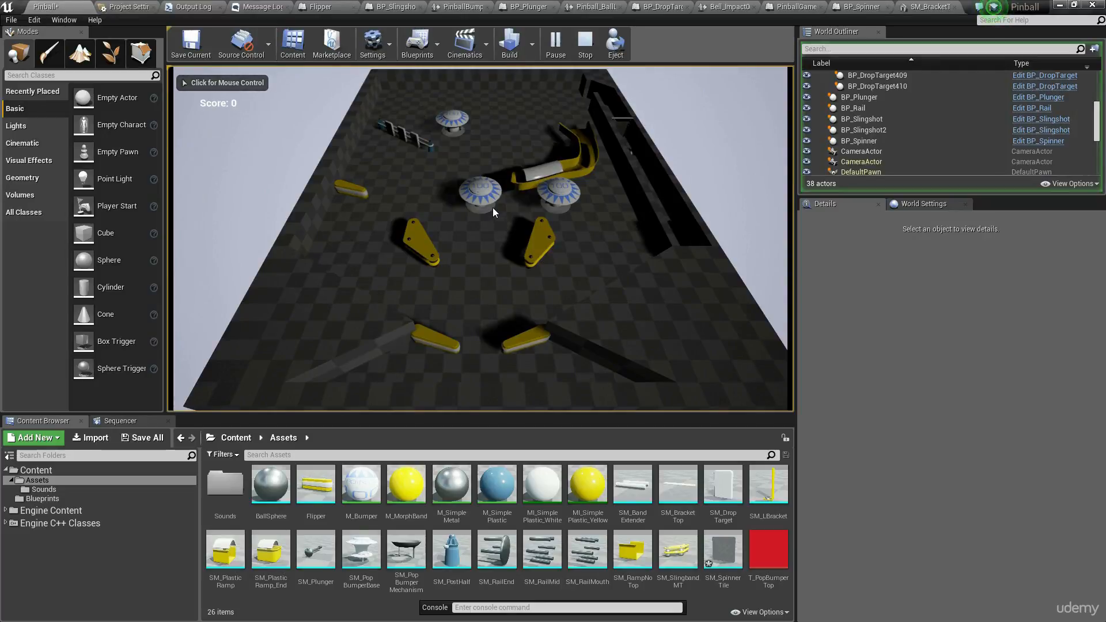
{"action": "key", "text": "Escape"}
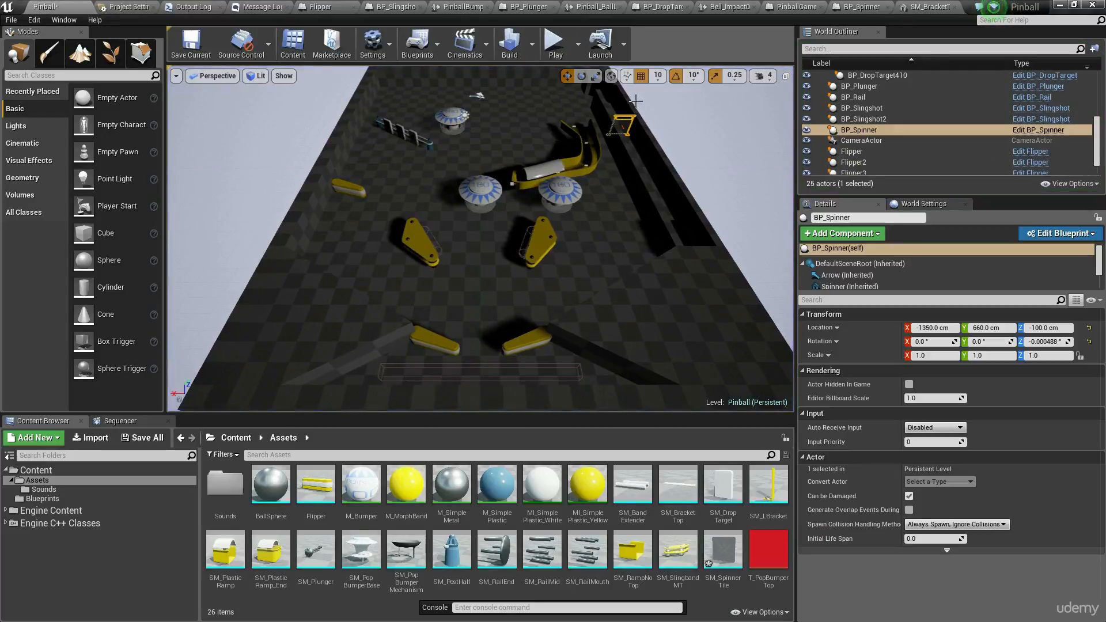
Examine BP_Spinner and its arrow direction in the lane beside the ramp from several angles.
{"action": "right_click_drag", "start_coordinate": [622, 167], "coordinate": [418, 173]}
{"action": "key", "text": "w"}
{"action": "key", "text": "w"}
{"action": "key", "text": "s"}
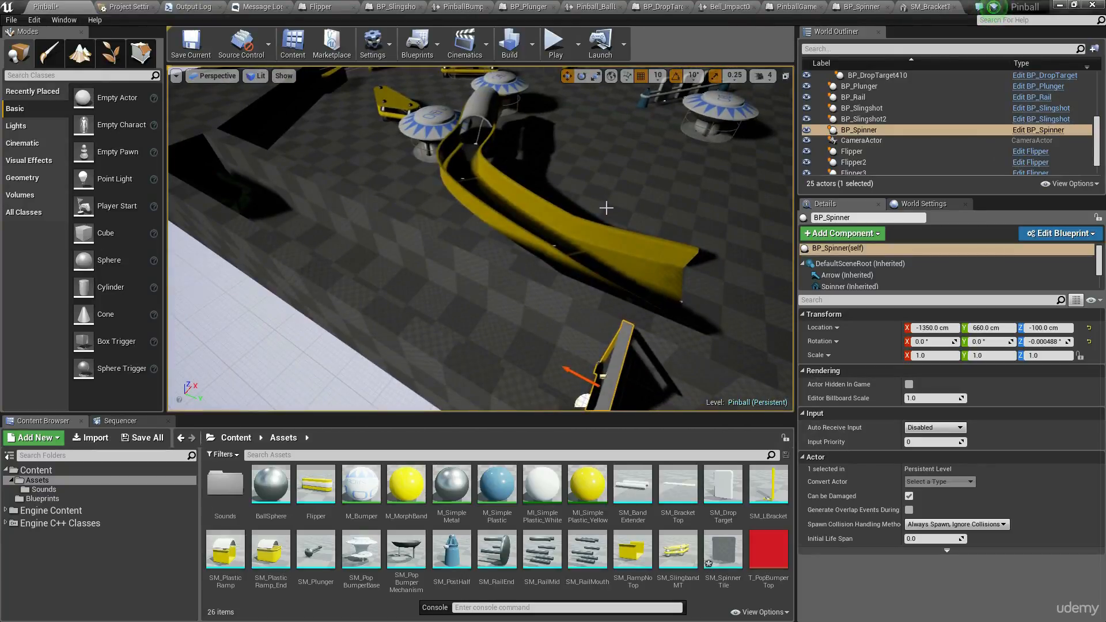
{"action": "right_click_drag", "start_coordinate": [576, 271], "coordinate": [790, 363]}
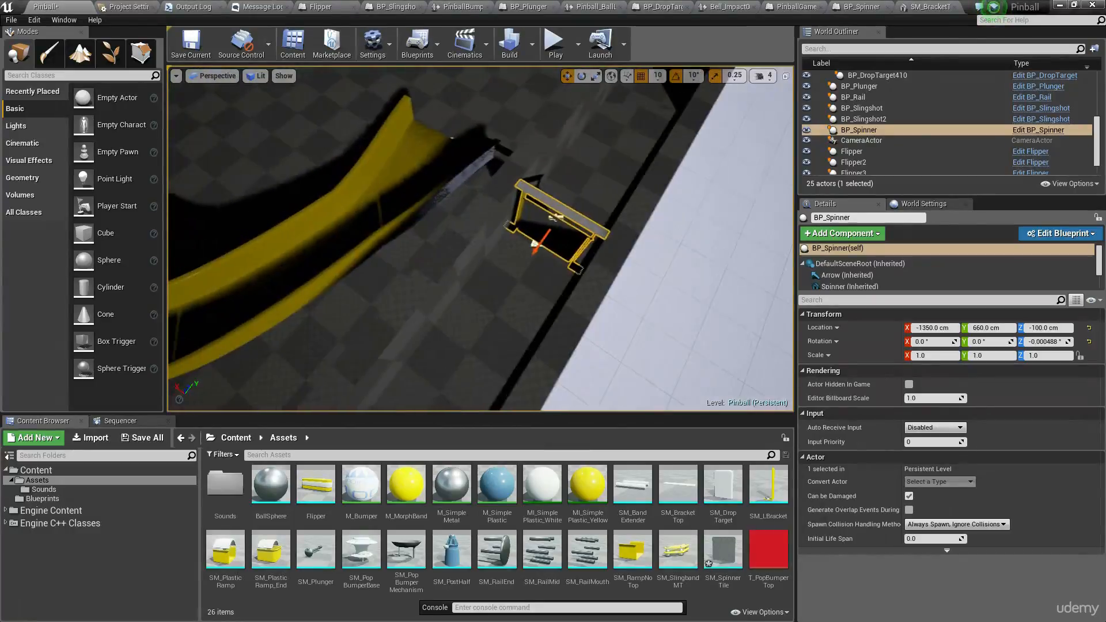
{"action": "right_click_drag", "start_coordinate": [597, 275], "coordinate": [198, 271]}
{"action": "key", "text": "s"}
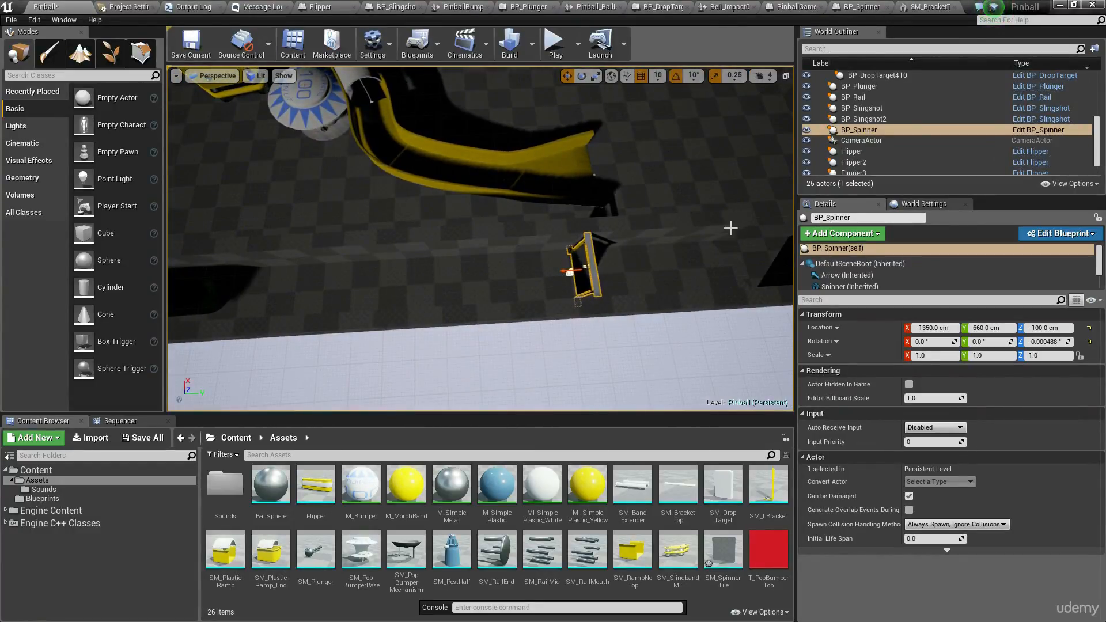
{"action": "right_click_drag", "start_coordinate": [493, 272], "coordinate": [536, 271]}
{"action": "key", "text": "w"}
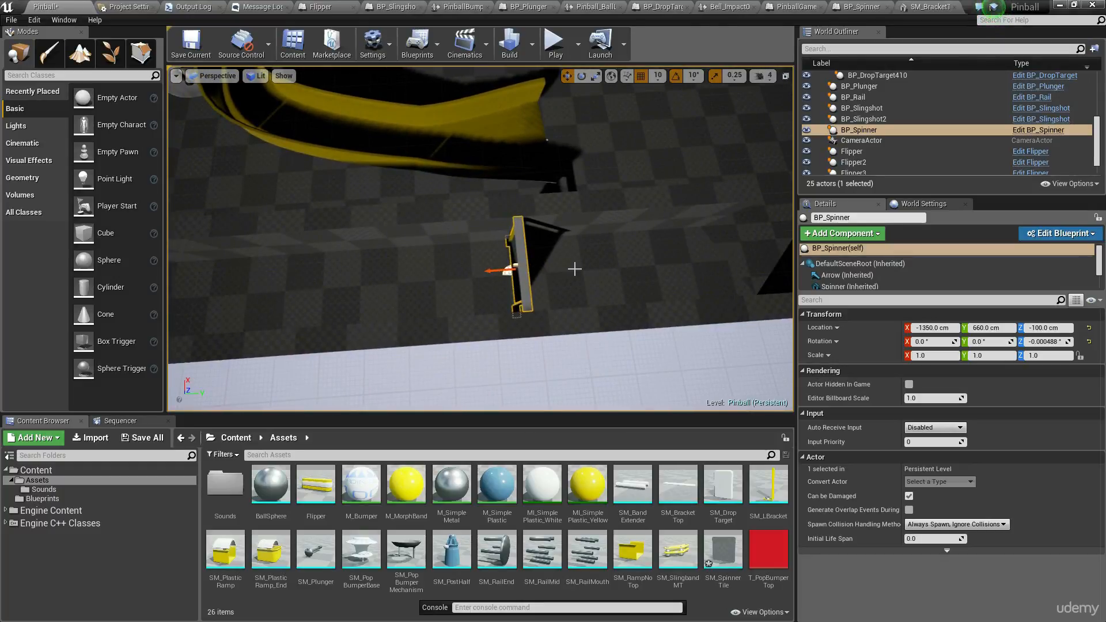
{"action": "right_click_drag", "start_coordinate": [575, 269], "coordinate": [490, 213]}
{"action": "key", "text": "s"}
{"action": "key", "text": "w"}
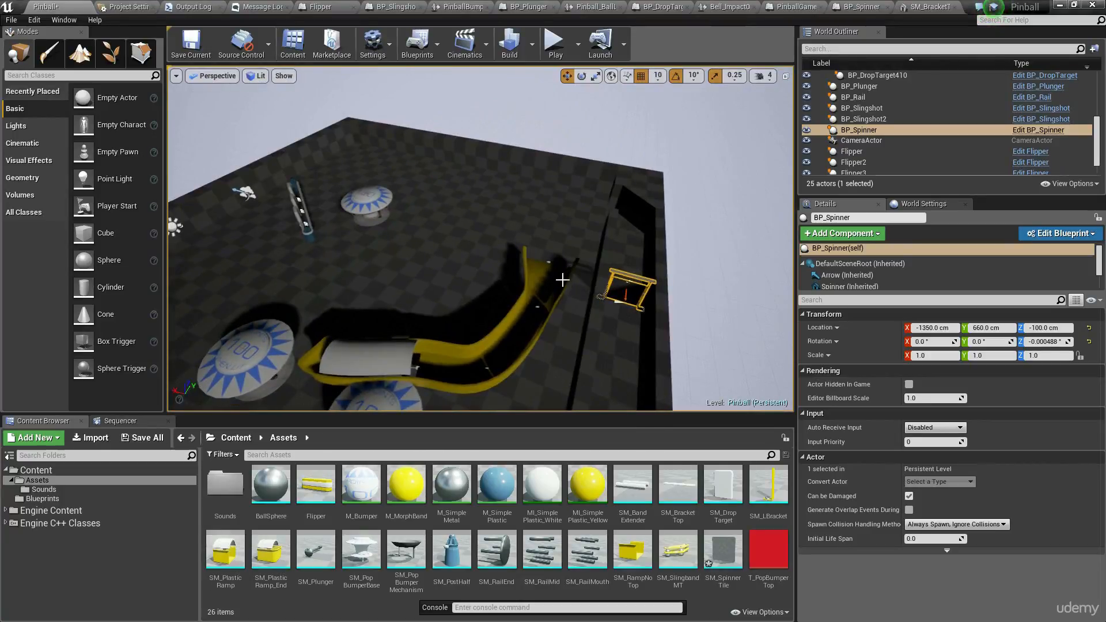
Open the BP_Ball blueprint and make sure Use CCD is enabled on the Ball component.
{"action": "left_click", "coordinate": [48, 501]}
{"action": "double_click", "coordinate": [271, 487]}
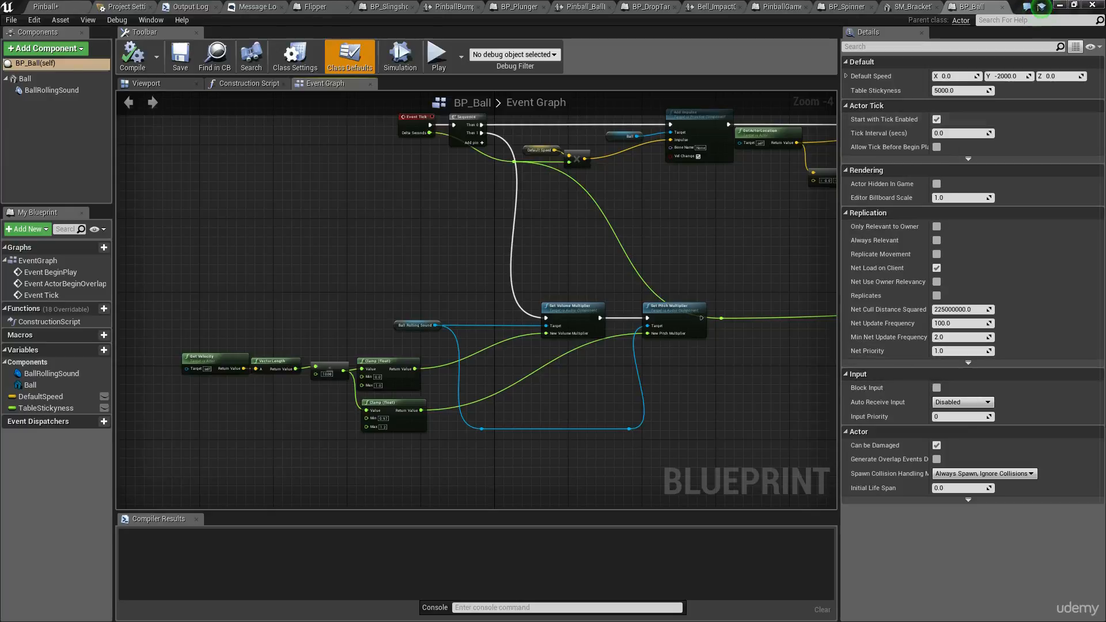
{"action": "left_click", "coordinate": [46, 78]}
{"action": "scroll", "coordinate": [981, 362], "scroll_direction": "down", "scroll_amount": 10}
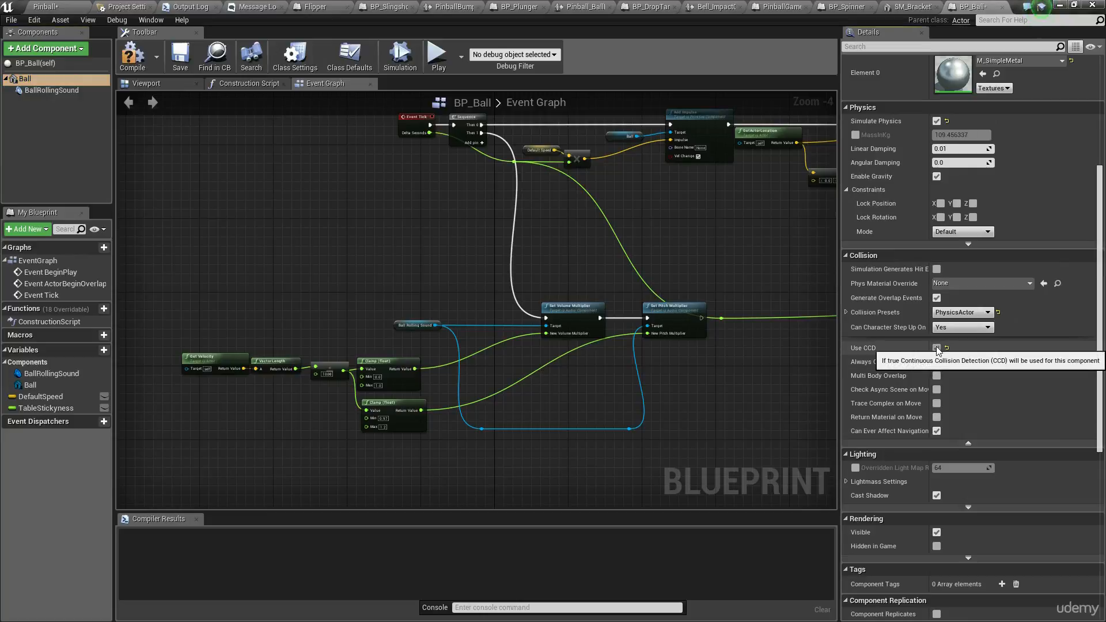
{"action": "left_click", "coordinate": [937, 348]}
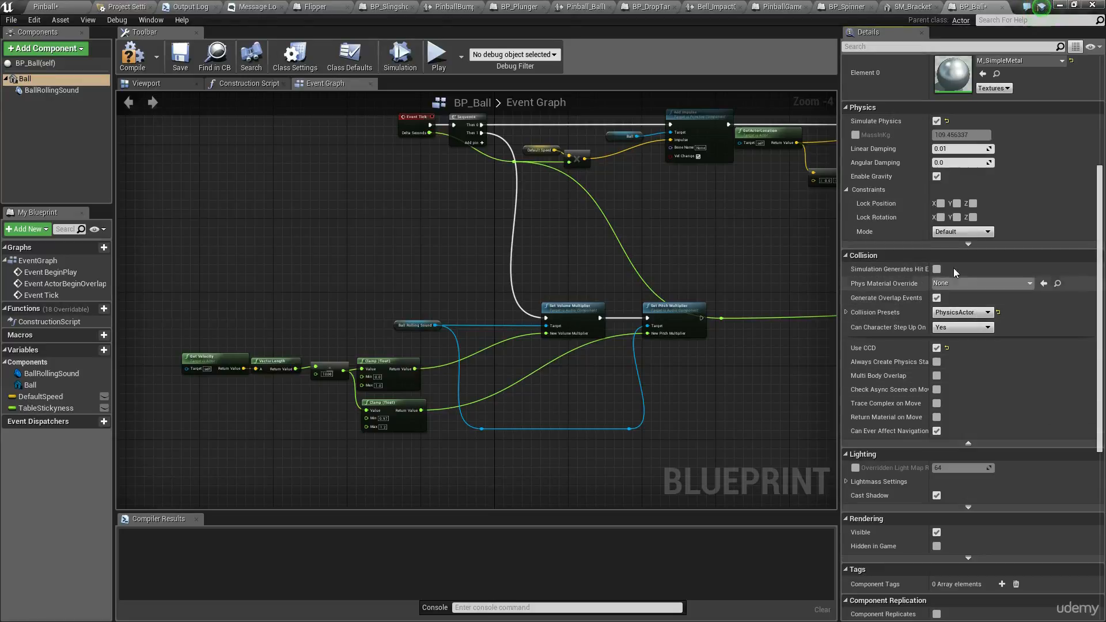
Set the ball's Position Solver Iteration Count to 12 and Velocity Solver Iteration Count to 2, and compile BP_Ball.
{"action": "left_click", "coordinate": [969, 243]}
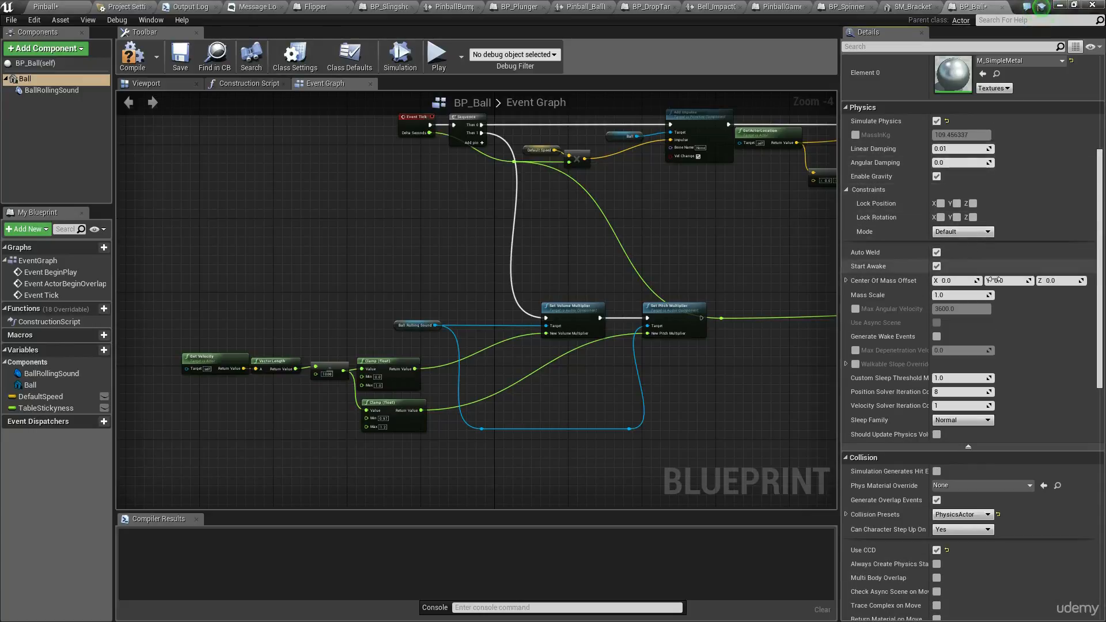
{"action": "left_click", "coordinate": [959, 392]}
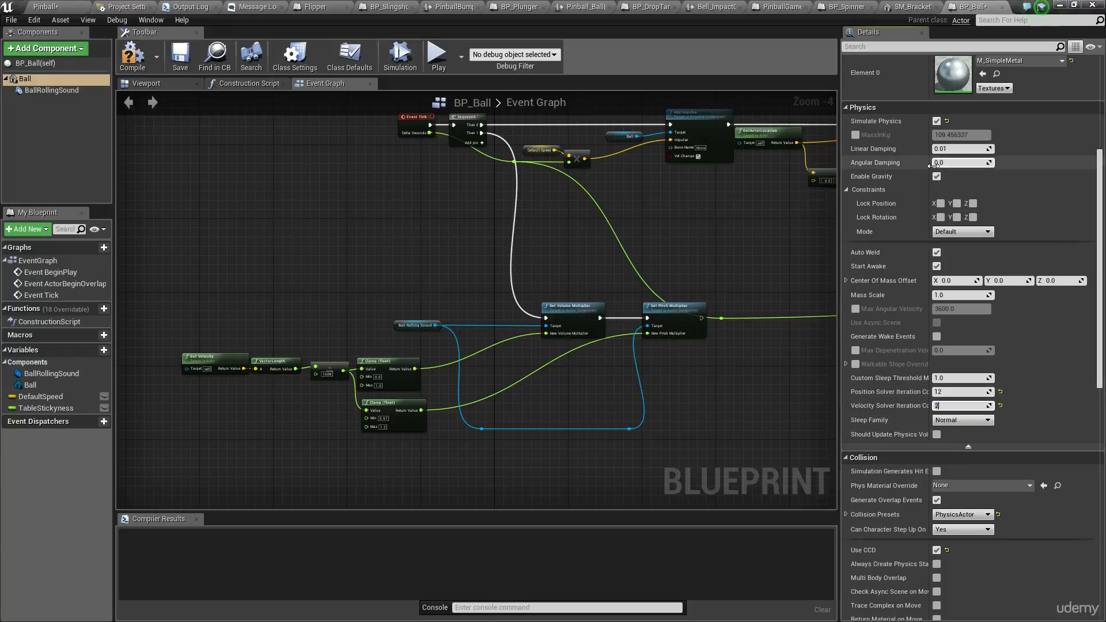
{"action": "left_click", "coordinate": [133, 55]}
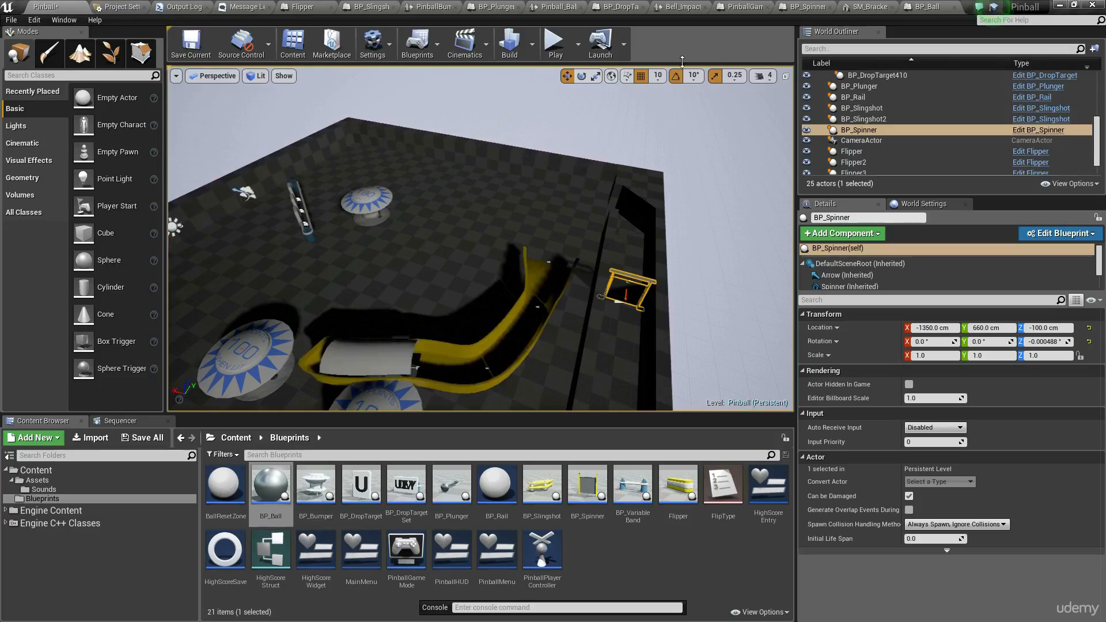
Play-test the Pinball level with the updated ball physics.
{"action": "left_click", "coordinate": [554, 43]}
{"action": "left_click", "coordinate": [510, 177]}
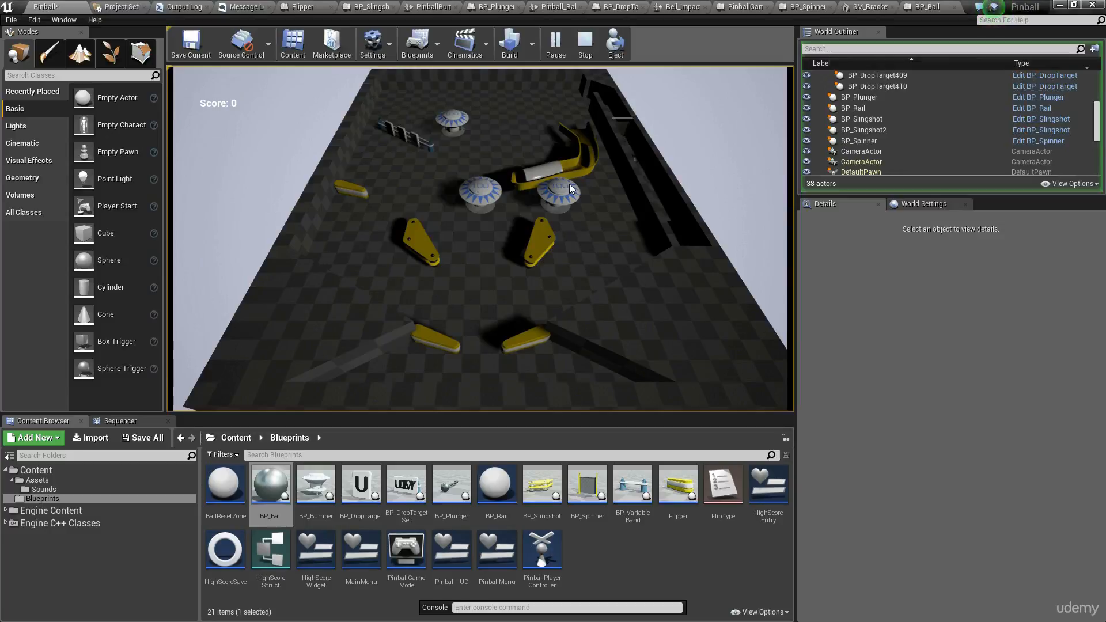
{"action": "key", "text": "Escape"}
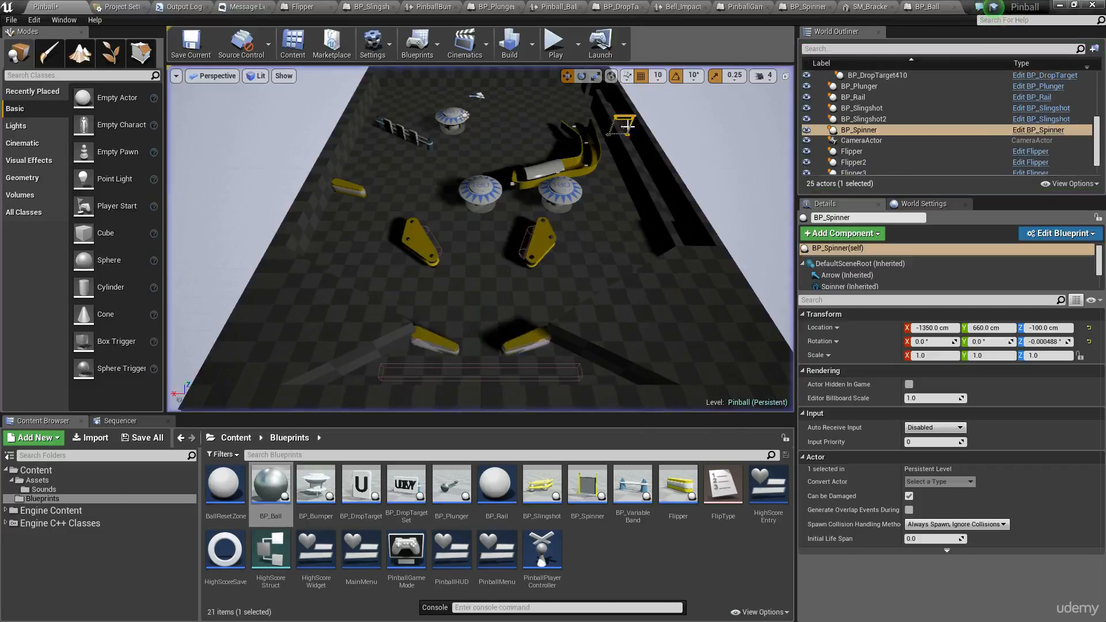
Move BP_Spinner out of the side lane to the ramp area at X -970 cm, Y 20 cm.
{"action": "mouse_move", "coordinate": [520, 264]}
{"action": "right_mouse_down"}
{"action": "mouse_move", "coordinate": [521, 230]}
{"action": "mouse_move", "coordinate": [520, 263]}
{"action": "right_mouse_up"}
{"action": "key", "text": "w"}
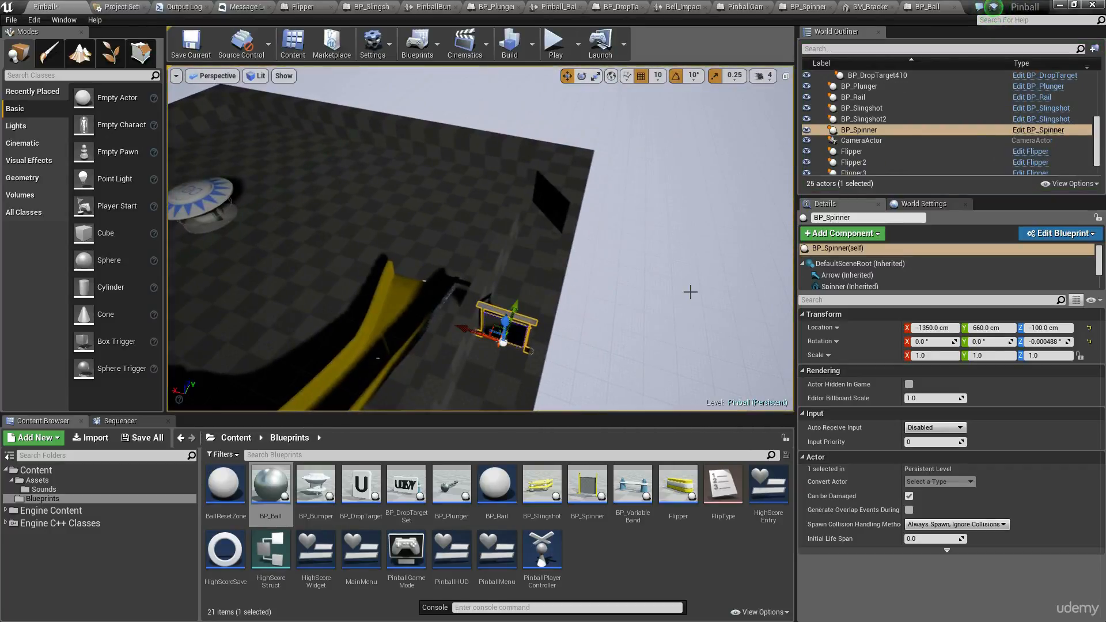
{"action": "key", "text": "d"}
{"action": "right_click_drag", "start_coordinate": [689, 291], "coordinate": [662, 283]}
{"action": "key", "text": "w"}
{"action": "key", "text": "a"}
{"action": "left_click_drag", "start_coordinate": [548, 293], "coordinate": [529, 190]}
{"action": "key", "text": "d"}
{"action": "right_click_drag", "start_coordinate": [630, 242], "coordinate": [728, 226]}
{"action": "key", "text": "a"}
{"action": "left_click_drag", "start_coordinate": [617, 206], "coordinate": [505, 230]}
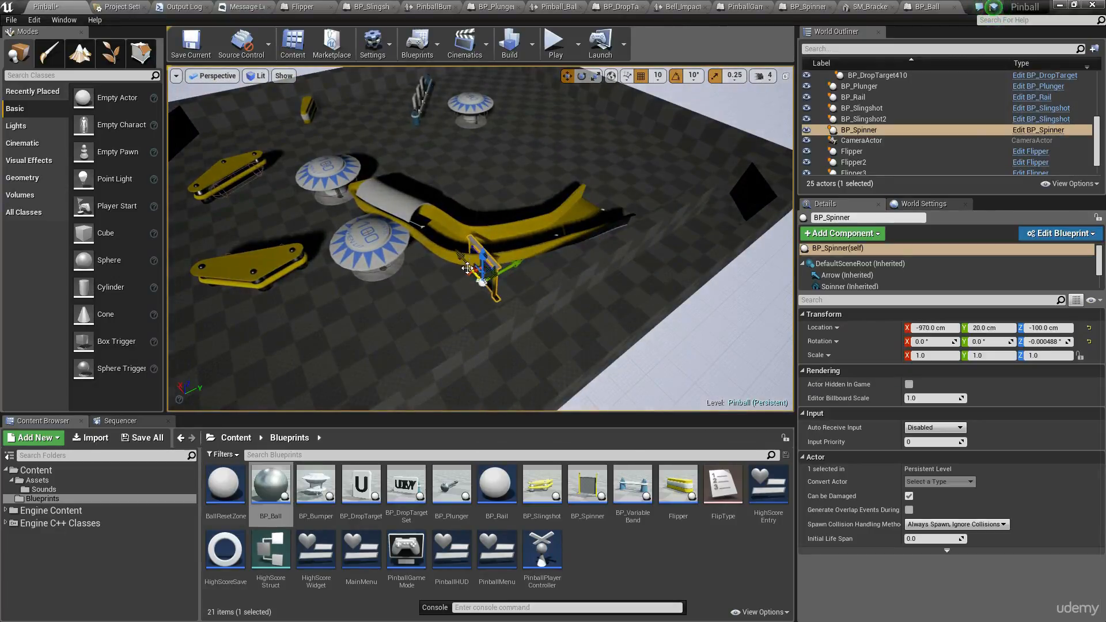
Move BP_Spinner across the table to X -1260 cm, Y 1350 cm and rotate it to about -90 degrees around Z.
{"action": "left_click_drag", "start_coordinate": [482, 281], "coordinate": [551, 233]}
{"action": "key", "text": "d"}
{"action": "right_click_drag", "start_coordinate": [662, 244], "coordinate": [507, 207]}
{"action": "key", "text": "w"}
{"action": "left_click_drag", "start_coordinate": [430, 257], "coordinate": [515, 266]}
{"action": "key", "text": "d"}
{"action": "right_click_drag", "start_coordinate": [576, 270], "coordinate": [527, 219]}
{"action": "key", "text": "s"}
{"action": "key", "text": "w"}
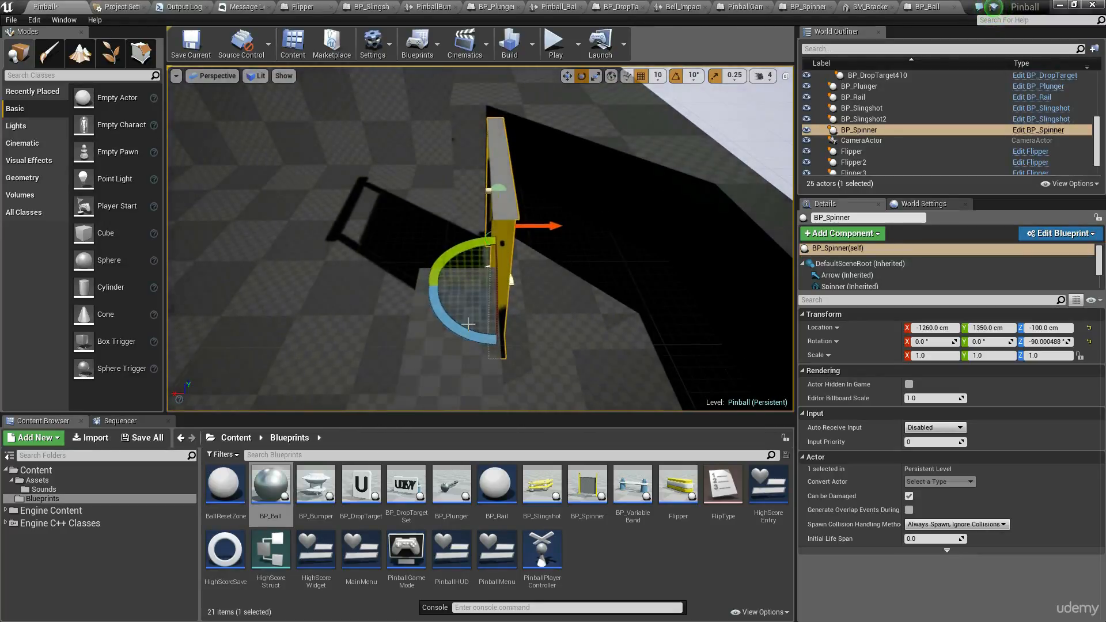
Rotate BP_Spinner to about 90 degrees around Z and shift it to X -1220 cm in the gap between the walls.
{"action": "left_click_drag", "start_coordinate": [468, 324], "coordinate": [562, 286]}
{"action": "key", "text": "a"}
{"action": "right_click_drag", "start_coordinate": [543, 303], "coordinate": [524, 314]}
{"action": "key", "text": "w"}
{"action": "left_click_drag", "start_coordinate": [423, 322], "coordinate": [434, 349]}
{"action": "right_click_drag", "start_coordinate": [433, 349], "coordinate": [504, 365]}
{"action": "key", "text": "s"}
{"action": "key", "text": "d"}
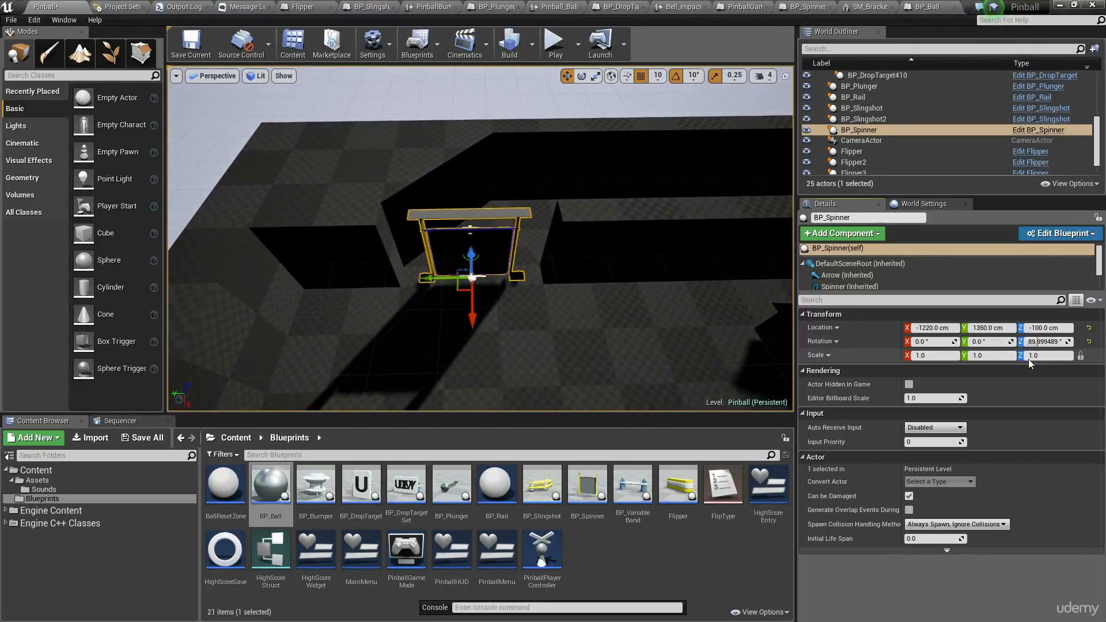
Scale BP_Spinner uniformly to 1.7 on all three axes.
{"action": "type", "text": "1.1"}
{"action": "key", "text": "Return"}
{"action": "type", "text": "1"}
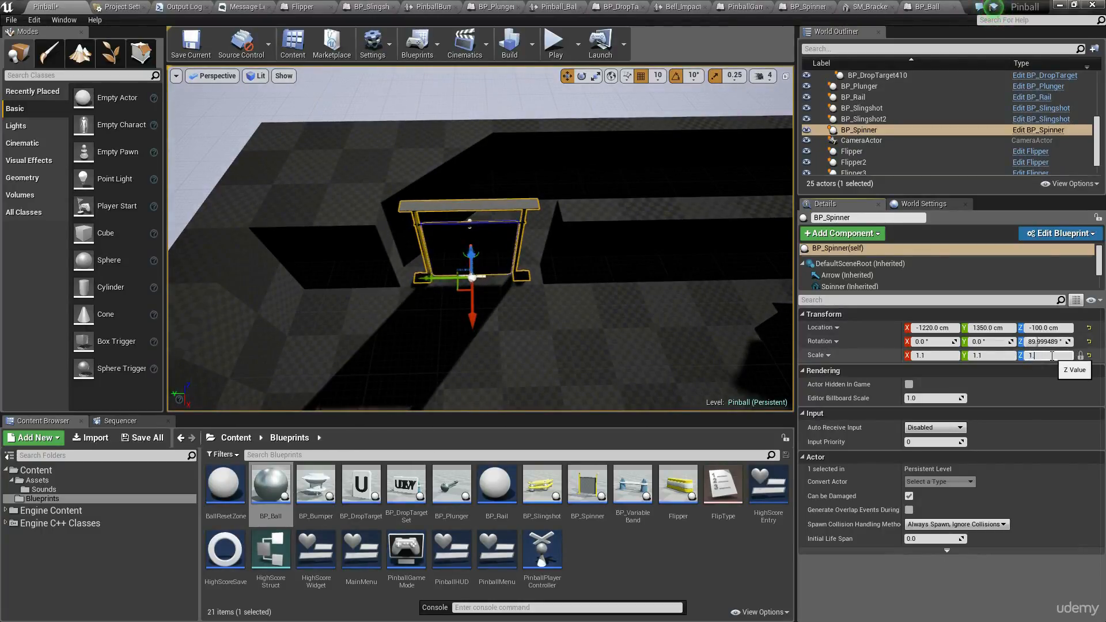
{"action": "type", "text": ".2"}
{"action": "key", "text": "Return"}
{"action": "type", "text": "1.5"}
{"action": "key", "text": "Return"}
{"action": "type", "text": "1"}
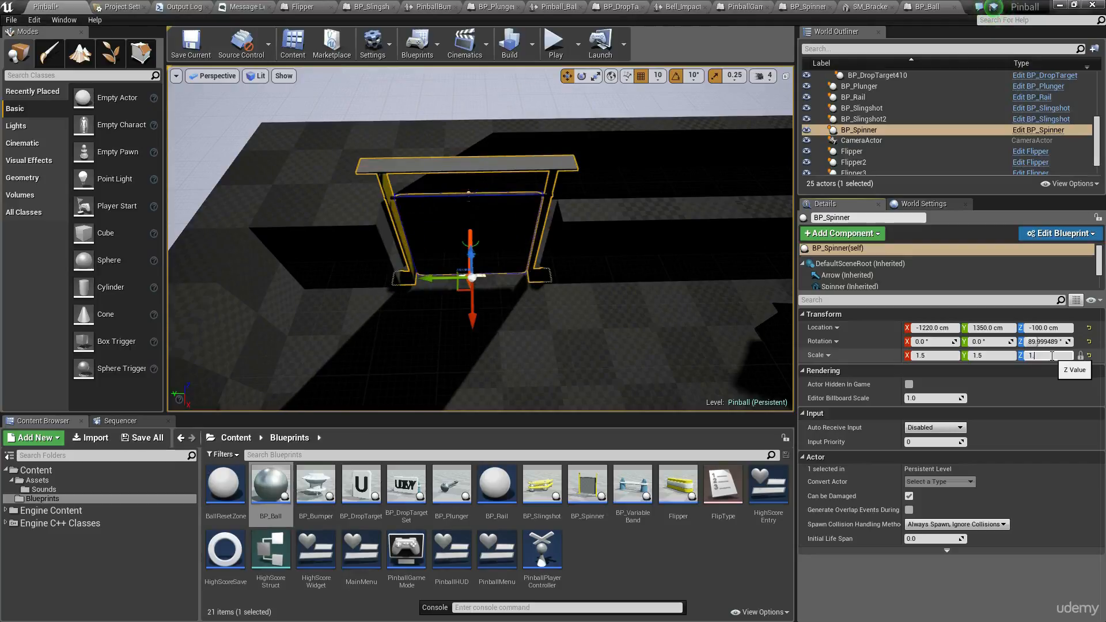
{"action": "type", "text": ".7"}
{"action": "key", "text": "Return"}
Check the enlarged spinner in its gap between the walls and play-test the Pinball level with the flippers.
{"action": "right_click_drag", "start_coordinate": [576, 247], "coordinate": [438, 266]}
{"action": "key", "text": "g"}
{"action": "right_click_drag", "start_coordinate": [704, 237], "coordinate": [502, 70]}
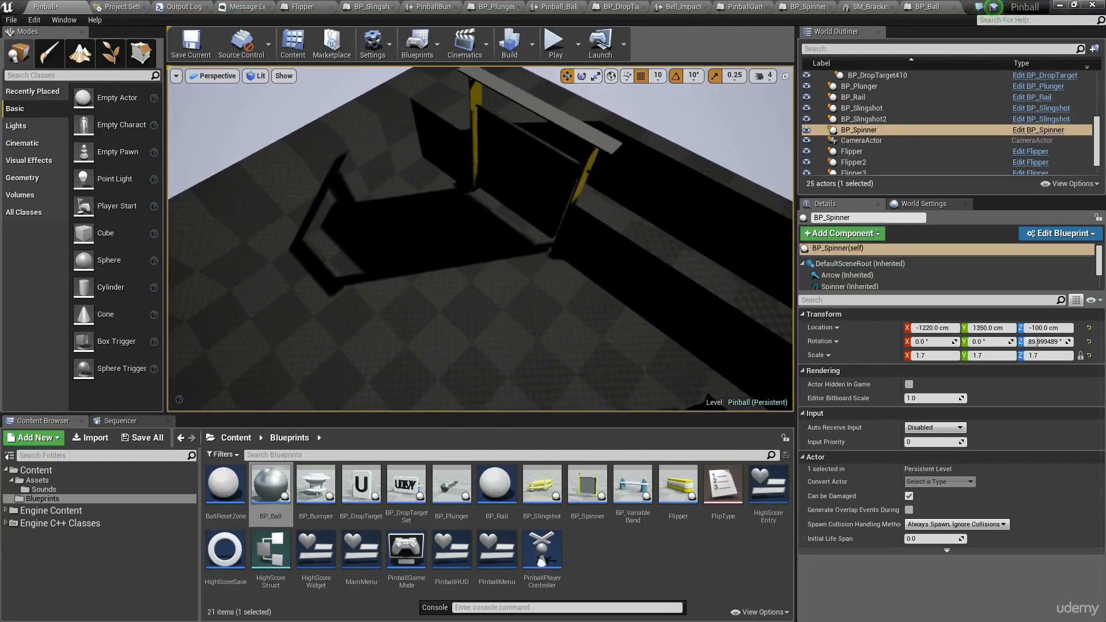
{"action": "key", "text": "g"}
{"action": "mouse_move", "coordinate": [502, 231]}
{"action": "right_mouse_down"}
{"action": "mouse_move", "coordinate": [507, 248]}
{"action": "mouse_move", "coordinate": [473, 265]}
{"action": "mouse_move", "coordinate": [519, 219]}
{"action": "right_mouse_up"}
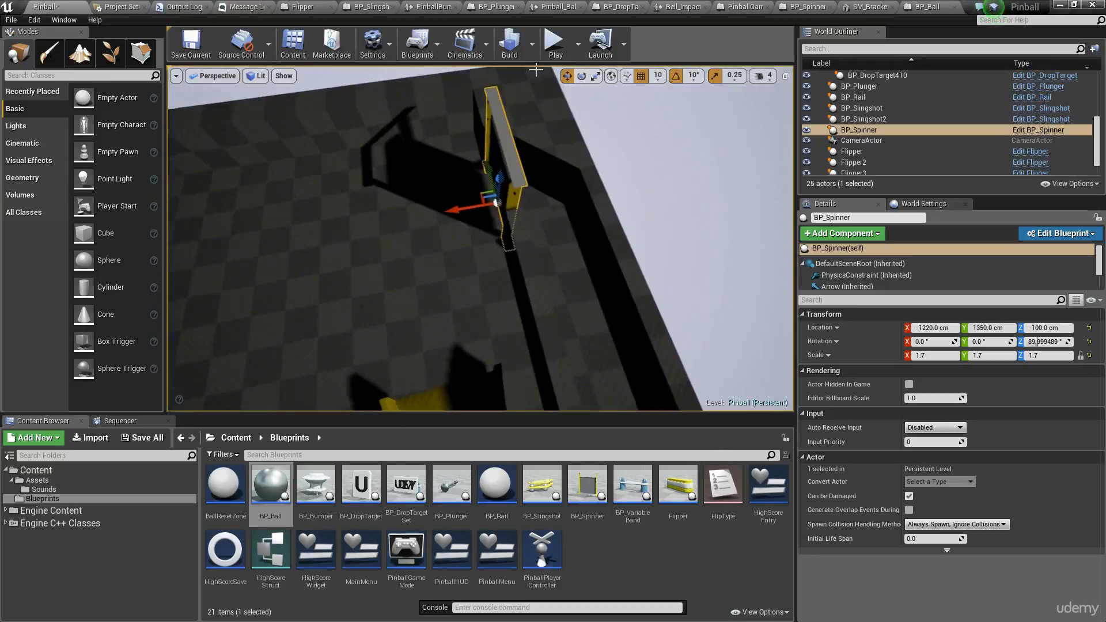
{"action": "left_click", "coordinate": [554, 44]}
{"action": "left_click", "coordinate": [501, 197]}
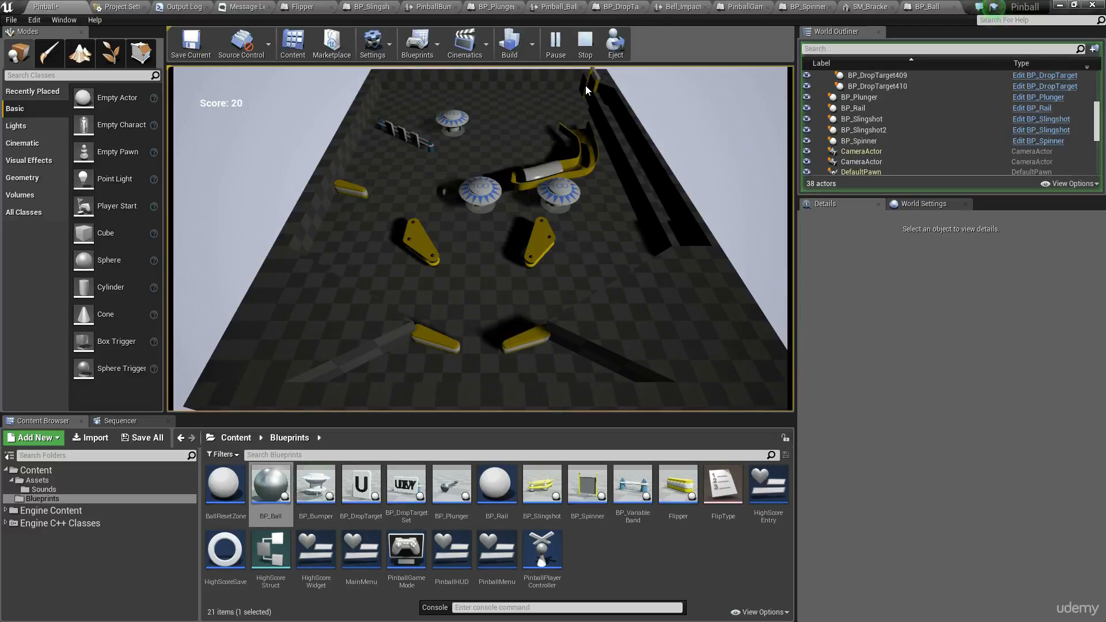
{"action": "key", "text": "Left"}
{"action": "key", "text": "Left"}
{"action": "key", "text": "Escape"}
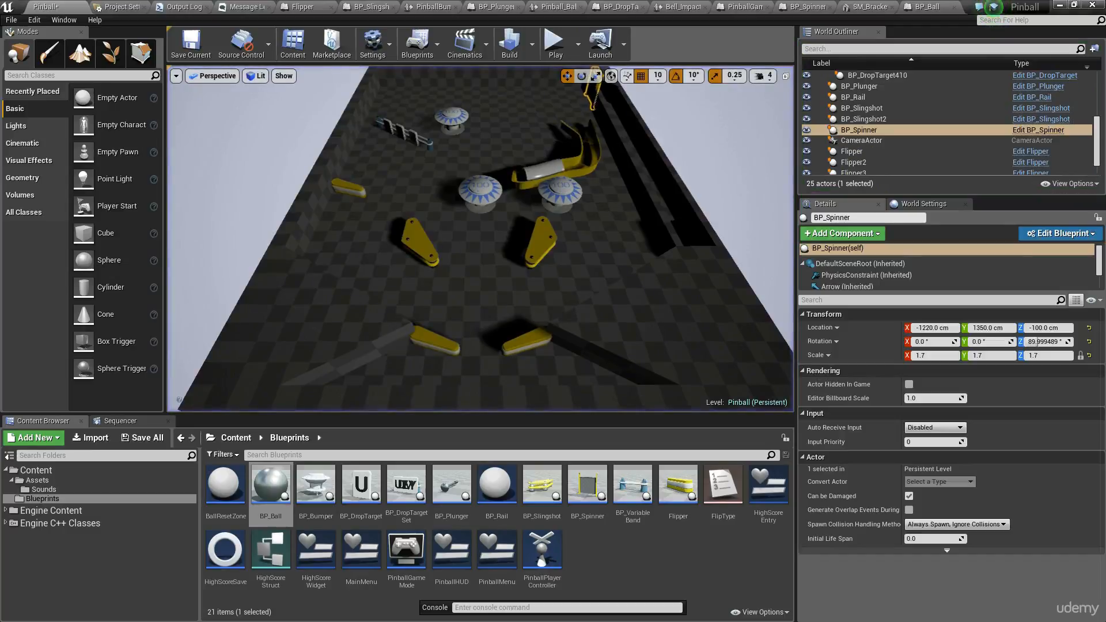
Inspect BP_Spinner up close, comparing its tile in the Unlit and Lit view modes.
{"action": "mouse_move", "coordinate": [655, 189]}
{"action": "right_mouse_down"}
{"action": "mouse_move", "coordinate": [628, 150]}
{"action": "mouse_move", "coordinate": [655, 189]}
{"action": "right_mouse_up"}
{"action": "key", "text": "f"}
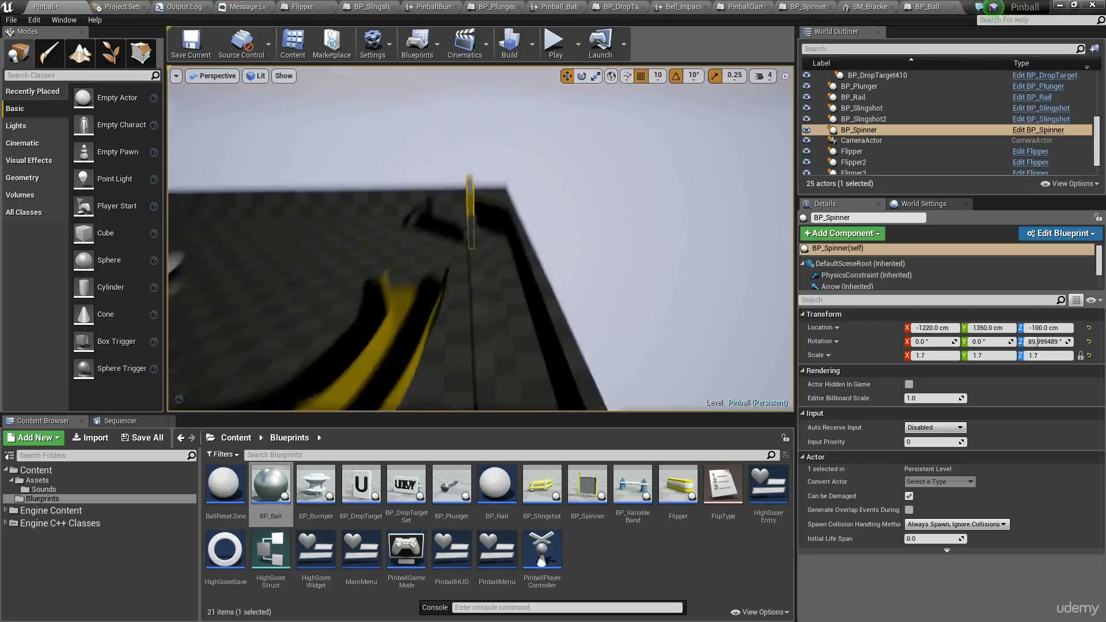
{"action": "right_click_drag", "start_coordinate": [481, 239], "coordinate": [438, 222]}
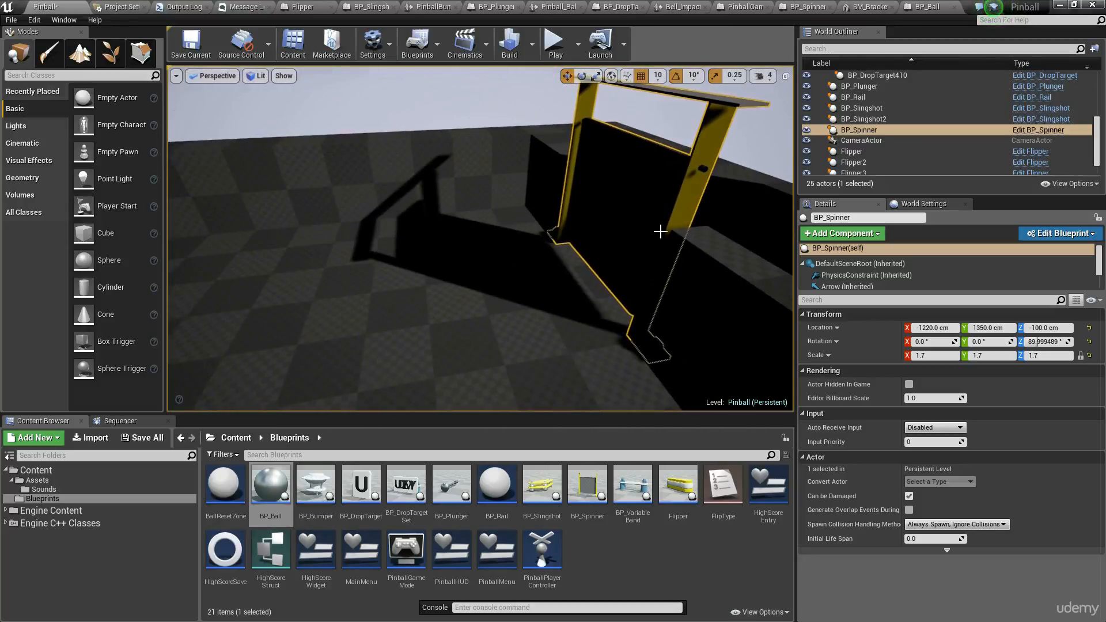
{"action": "key", "text": "f"}
{"action": "key", "text": "alt+3"}
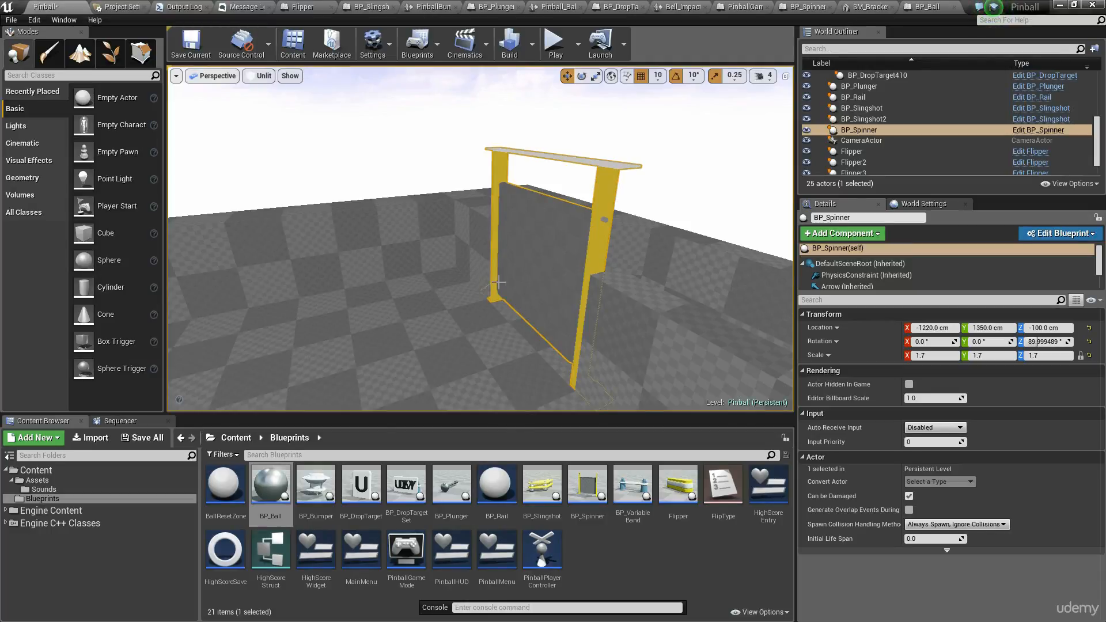
{"action": "key", "text": "alt+4"}
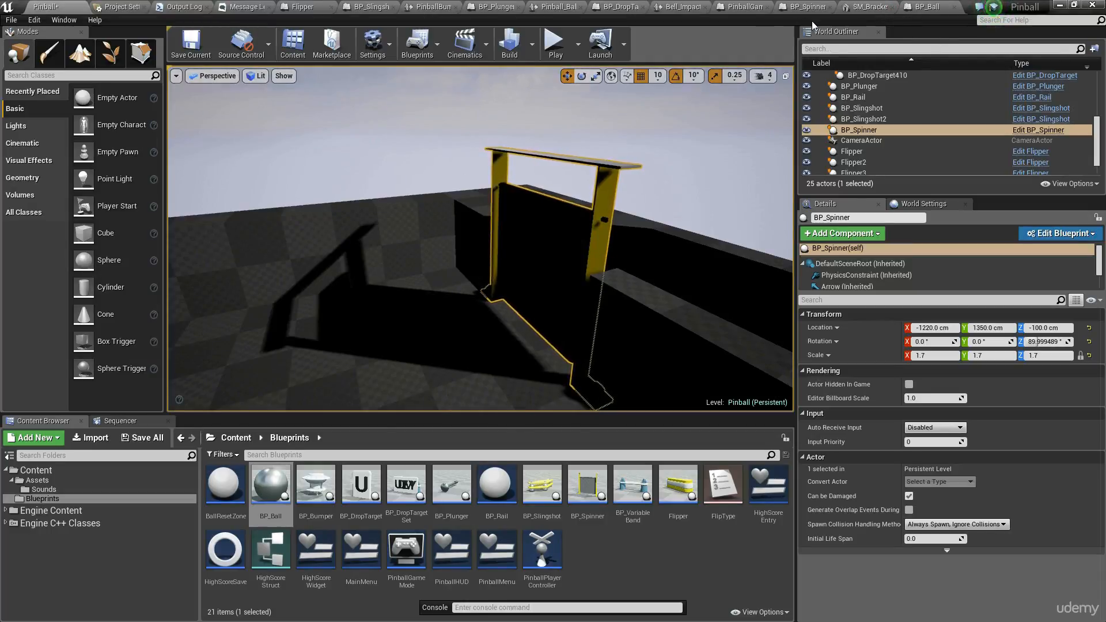
Open the SM_SpinnerTile mesh from the Assets folder and assign the MI_SimplePlastic_White material to it.
{"action": "left_click", "coordinate": [626, 538]}
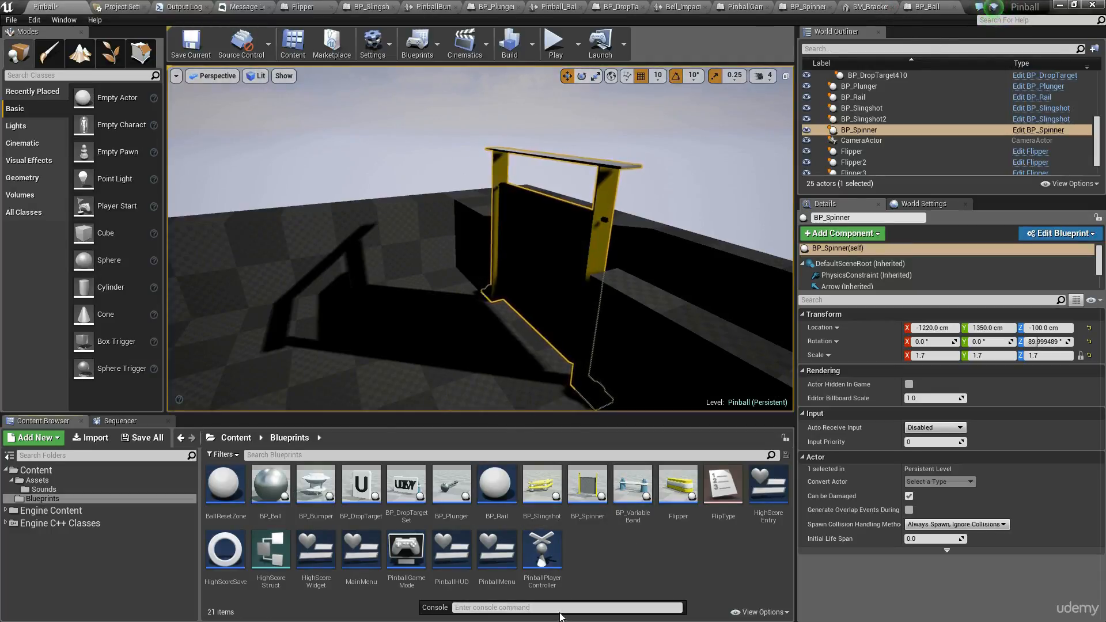
{"action": "left_click", "coordinate": [141, 480]}
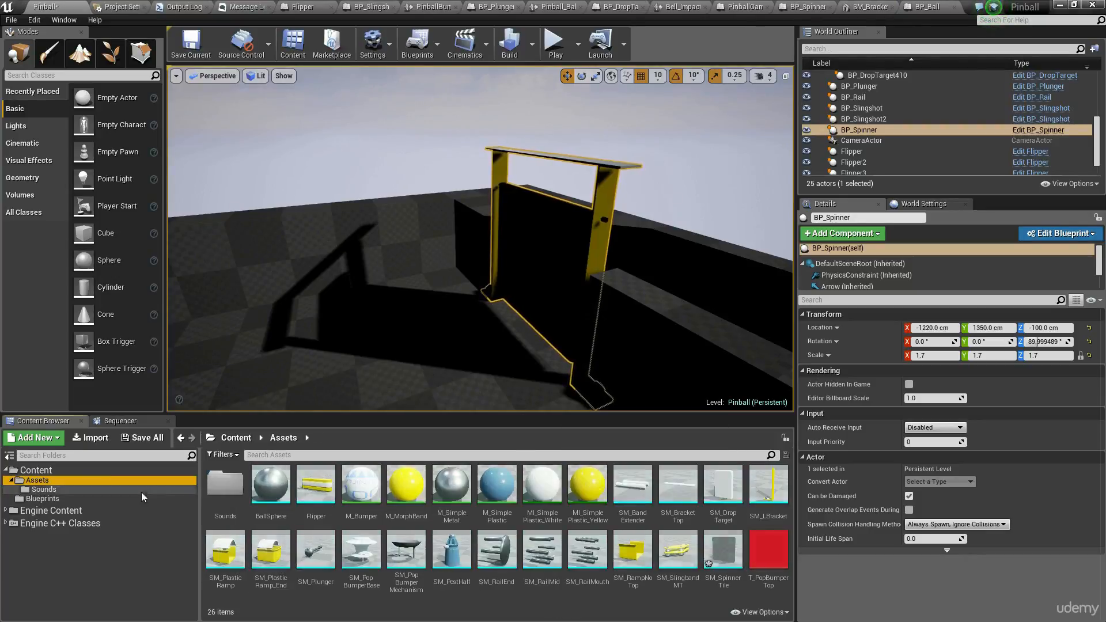
{"action": "double_click", "coordinate": [723, 548]}
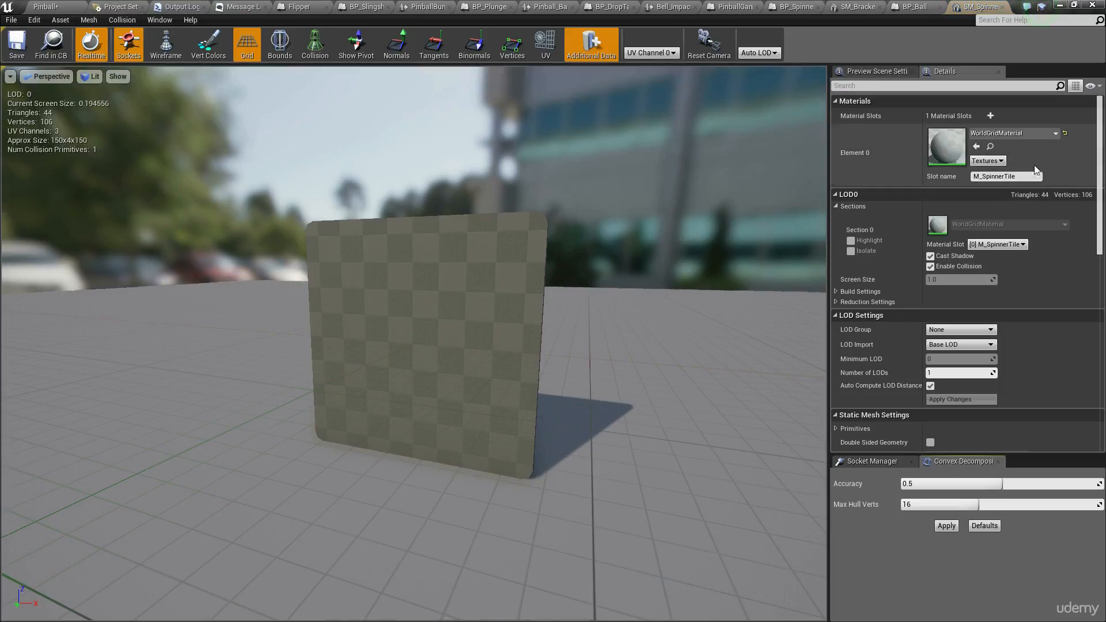
{"action": "left_click", "coordinate": [1024, 134]}
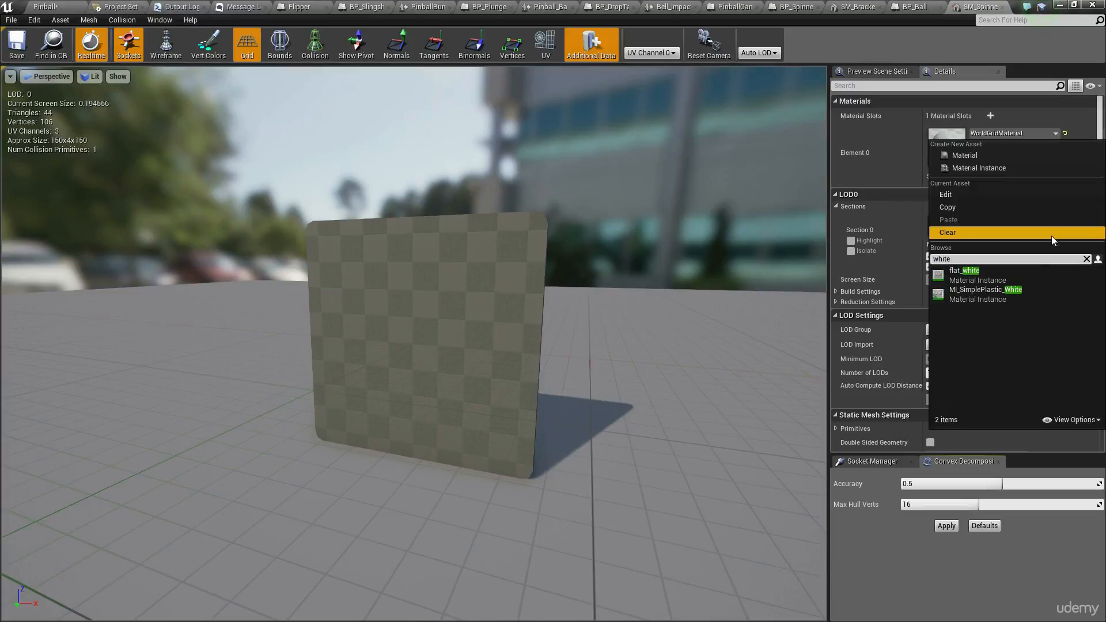
{"action": "left_click", "coordinate": [982, 291]}
{"action": "right_click_drag", "start_coordinate": [552, 303], "coordinate": [421, 336]}
{"action": "key", "text": "s"}
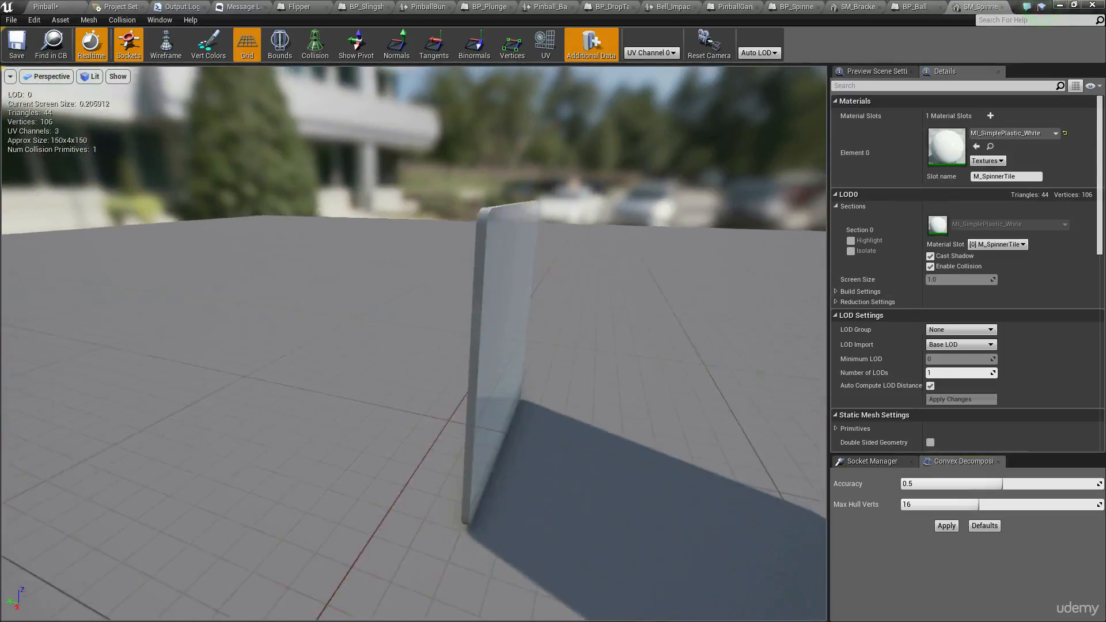
Return to the Pinball level and examine the spinner and the overall table layout from several viewpoints.
{"action": "left_click", "coordinate": [63, 7]}
{"action": "right_click_drag", "start_coordinate": [746, 139], "coordinate": [793, 142]}
{"action": "key", "text": "g"}
{"action": "right_click_drag", "start_coordinate": [608, 188], "coordinate": [518, 257]}
{"action": "key", "text": "s"}
{"action": "key", "text": "w"}
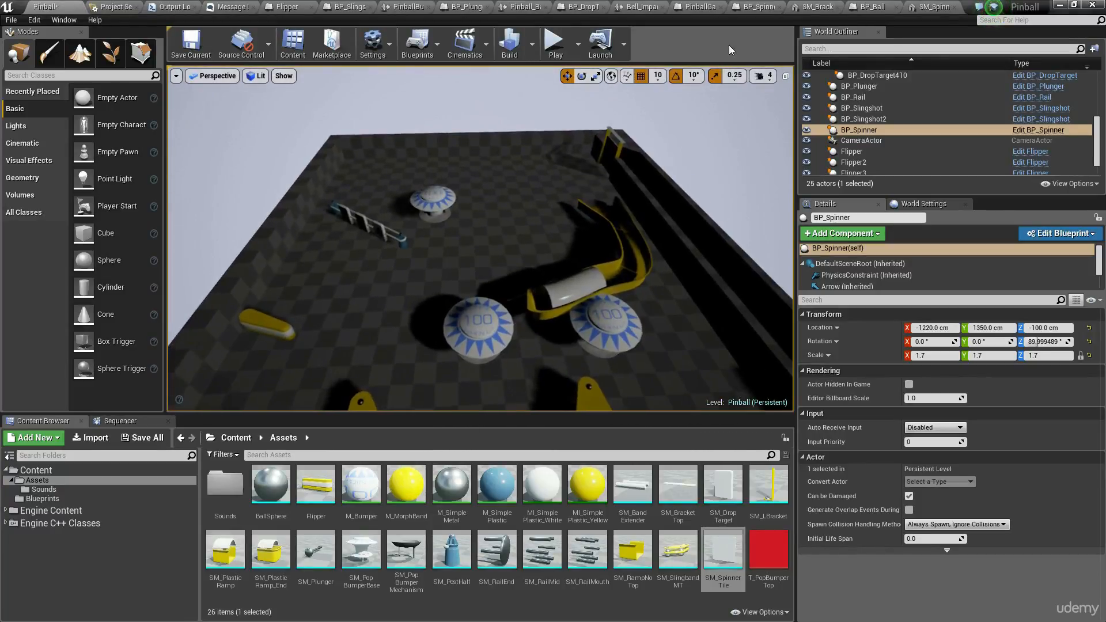
{"action": "key", "text": "s"}
{"action": "mouse_move", "coordinate": [483, 311]}
{"action": "right_mouse_down"}
{"action": "mouse_move", "coordinate": [516, 340]}
{"action": "mouse_move", "coordinate": [487, 332]}
{"action": "mouse_move", "coordinate": [483, 312]}
{"action": "right_mouse_up"}
{"action": "key", "text": "w"}
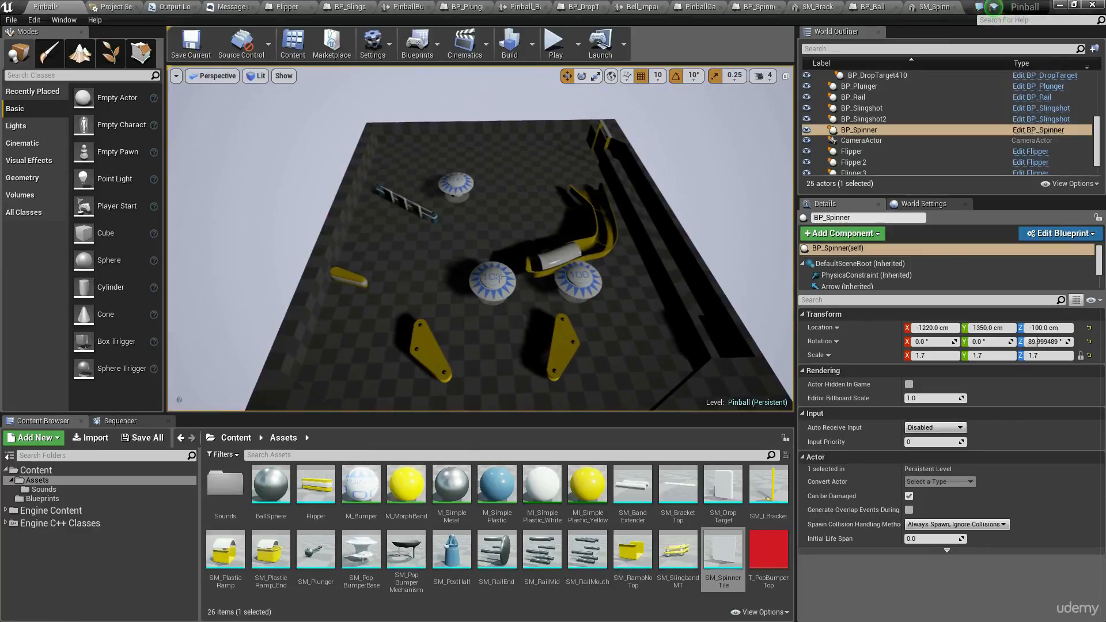
{"action": "mouse_move", "coordinate": [540, 312]}
{"action": "right_mouse_down"}
{"action": "mouse_move", "coordinate": [559, 329]}
{"action": "mouse_move", "coordinate": [540, 312]}
{"action": "right_mouse_up"}
{"action": "key", "text": "w"}
{"action": "key", "text": "s"}
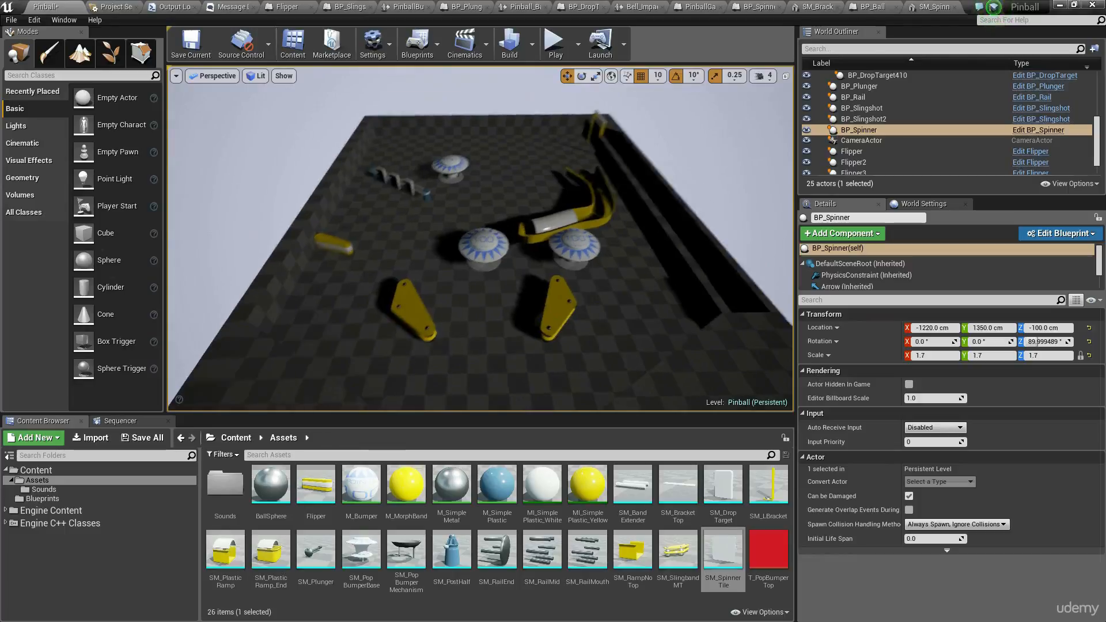